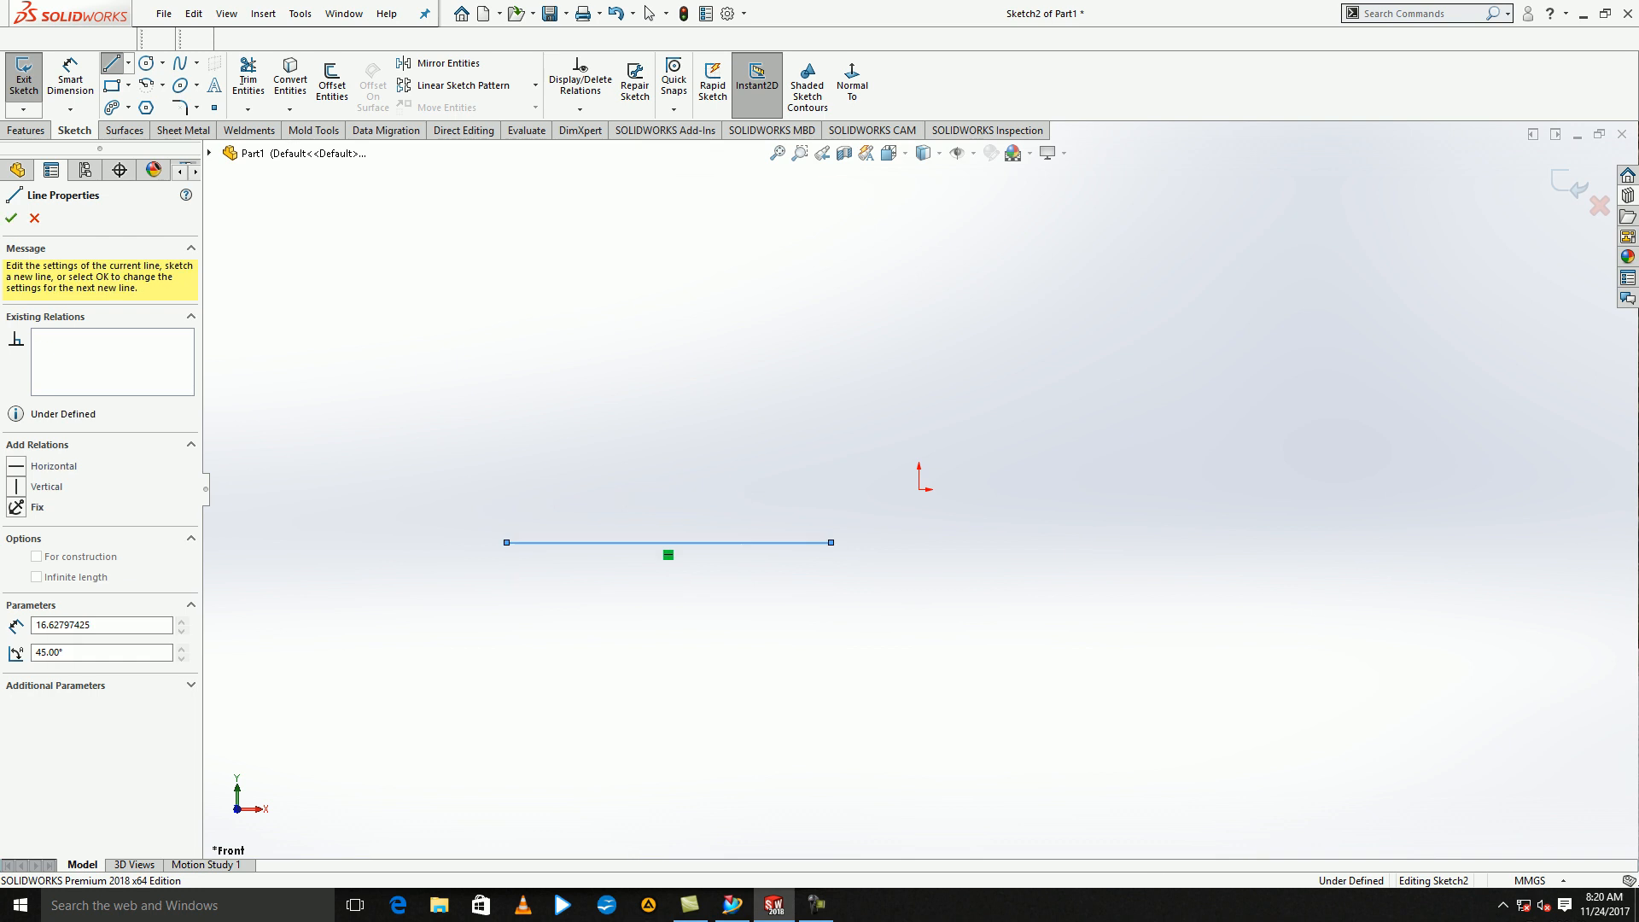
{"action": "left_click", "coordinate": [973, 336]}
{"action": "left_click", "coordinate": [1260, 336]}
{"action": "key", "text": "Escape"}
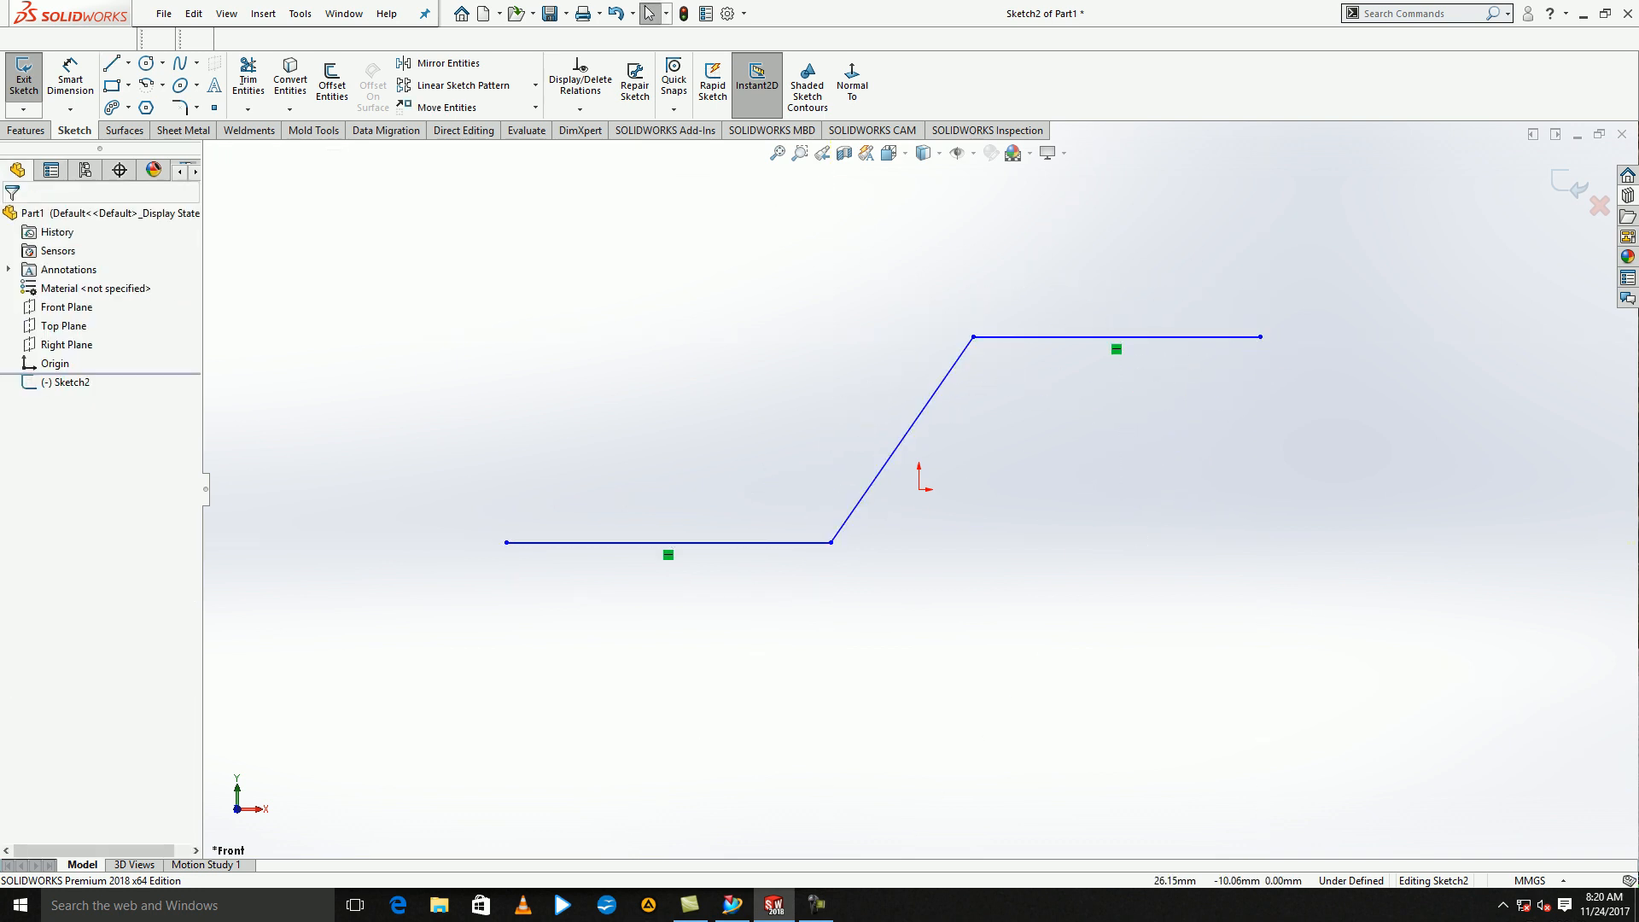
{"action": "key", "text": "ctrl+z"}
{"action": "key", "text": "ctrl+z"}
{"action": "key", "text": "ctrl+z"}
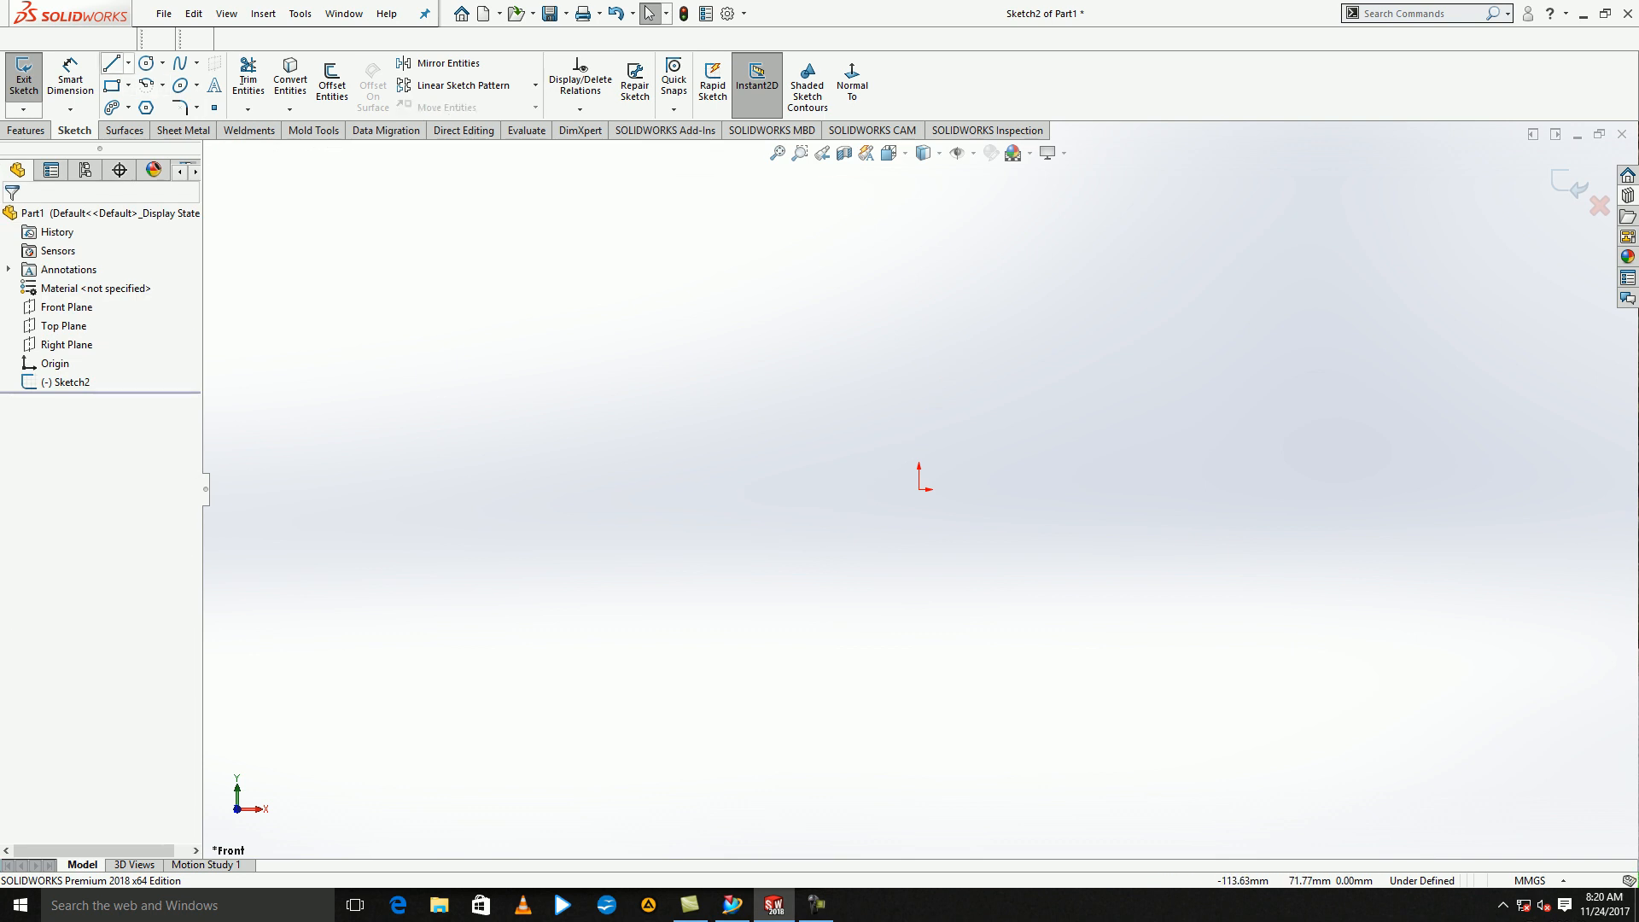
- Draw a vertical line upward and a horizontal line to the right from the origin, each 150 mm long
{"action": "left_click", "coordinate": [112, 63]}
{"action": "left_click", "coordinate": [919, 489]}
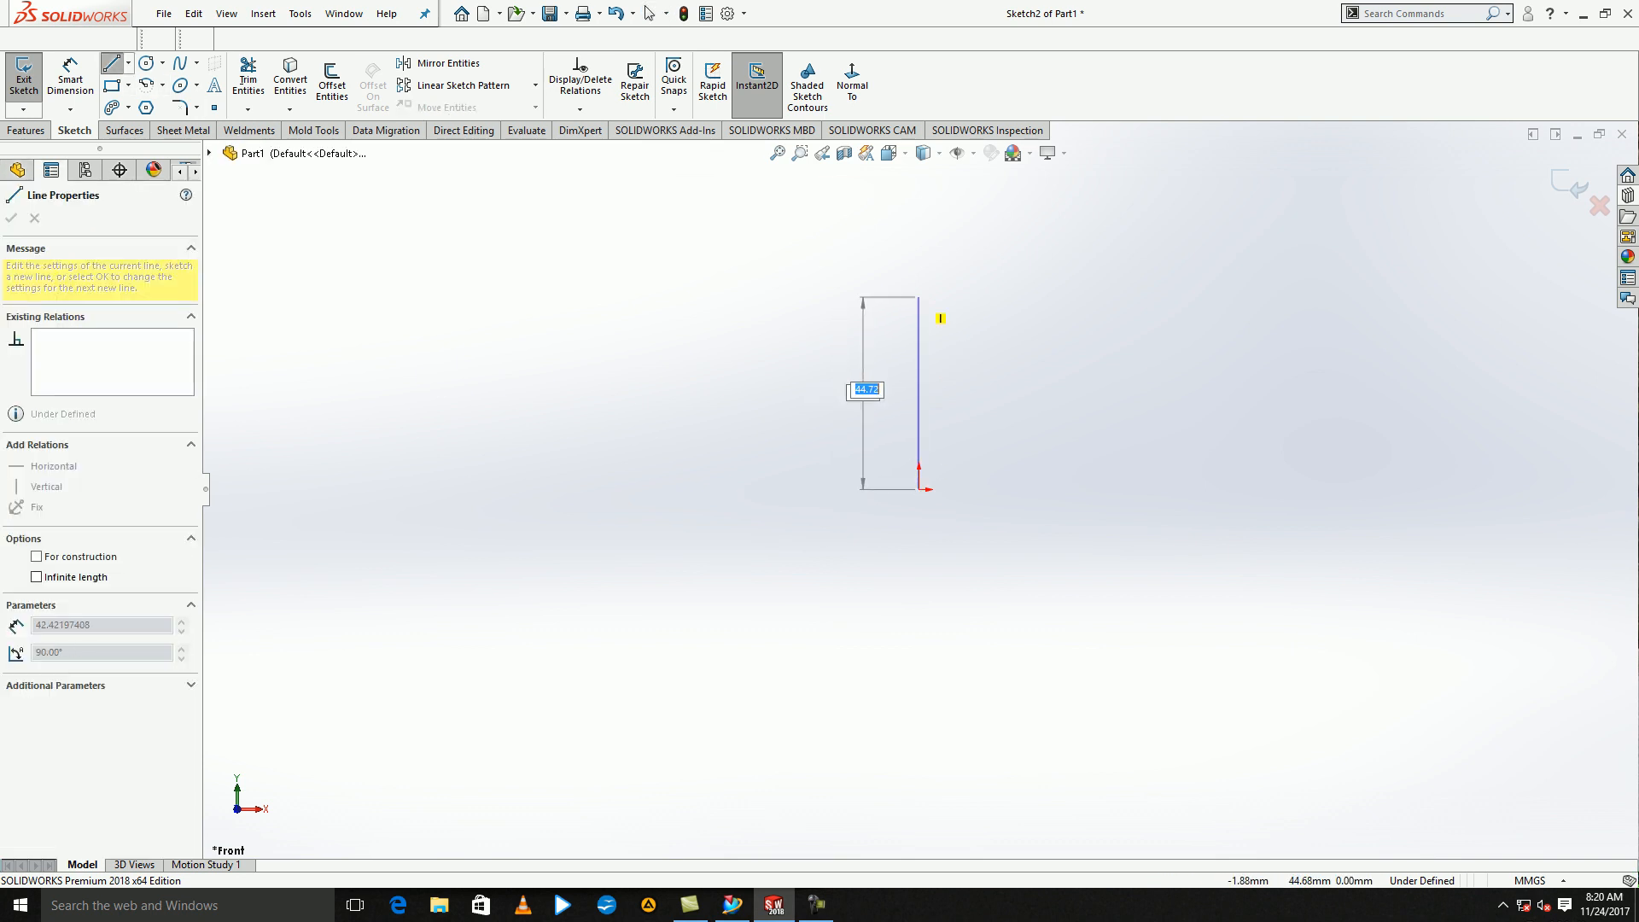
{"action": "type", "text": "150"}
{"action": "key", "text": "Return"}
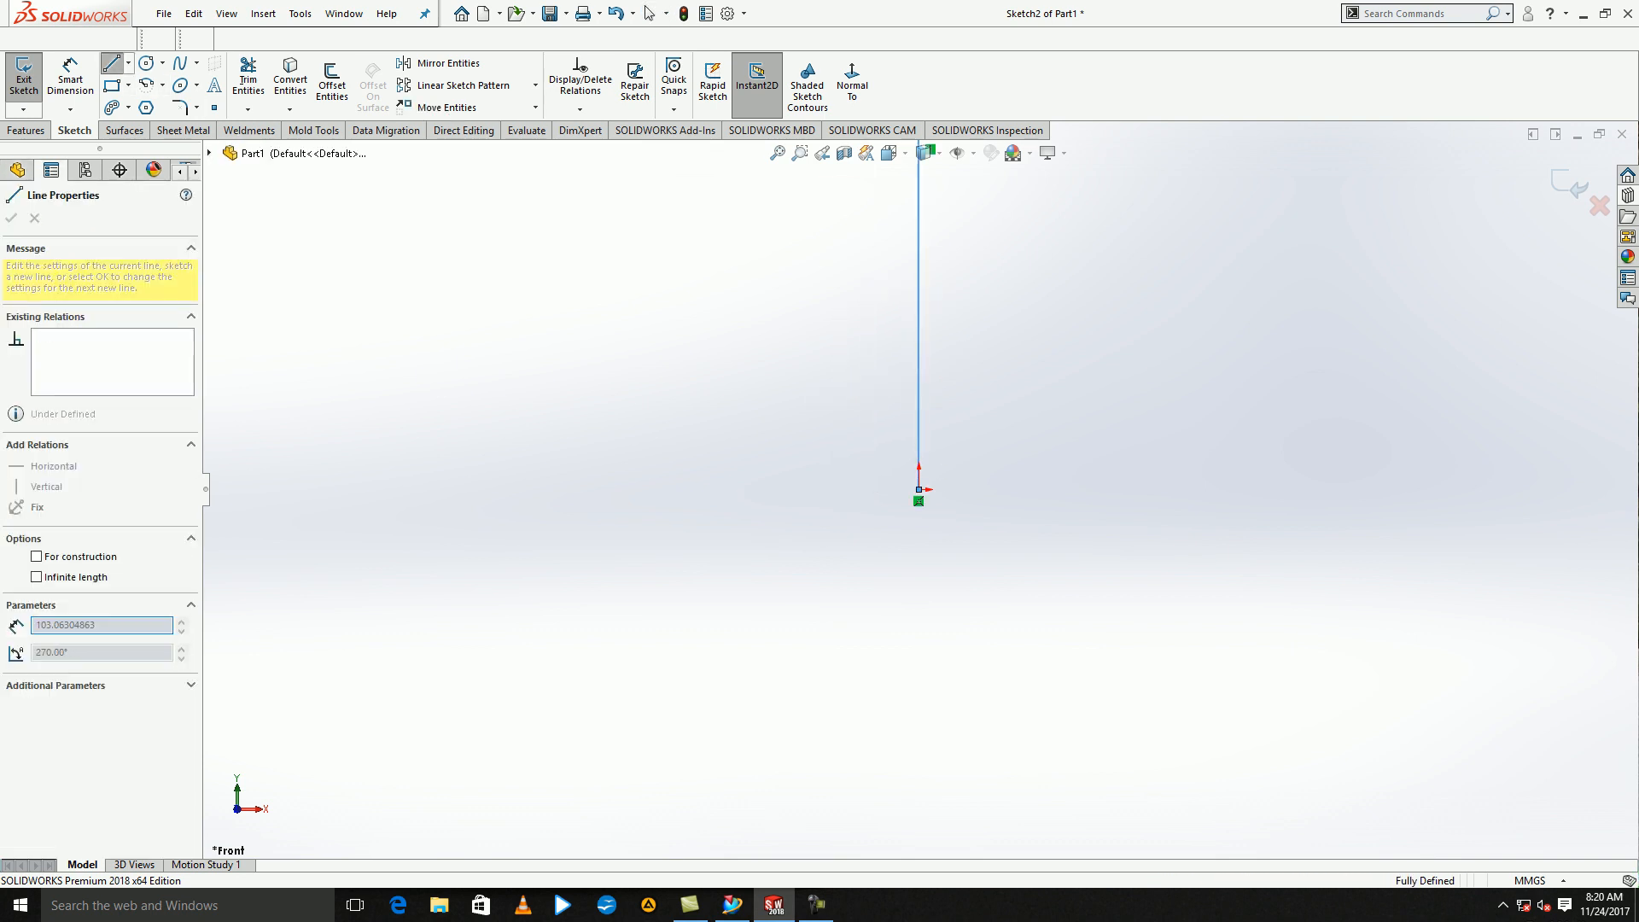
{"action": "scroll", "coordinate": [863, 584], "scroll_direction": "up", "scroll_amount": 7}
{"action": "key", "text": "Escape"}
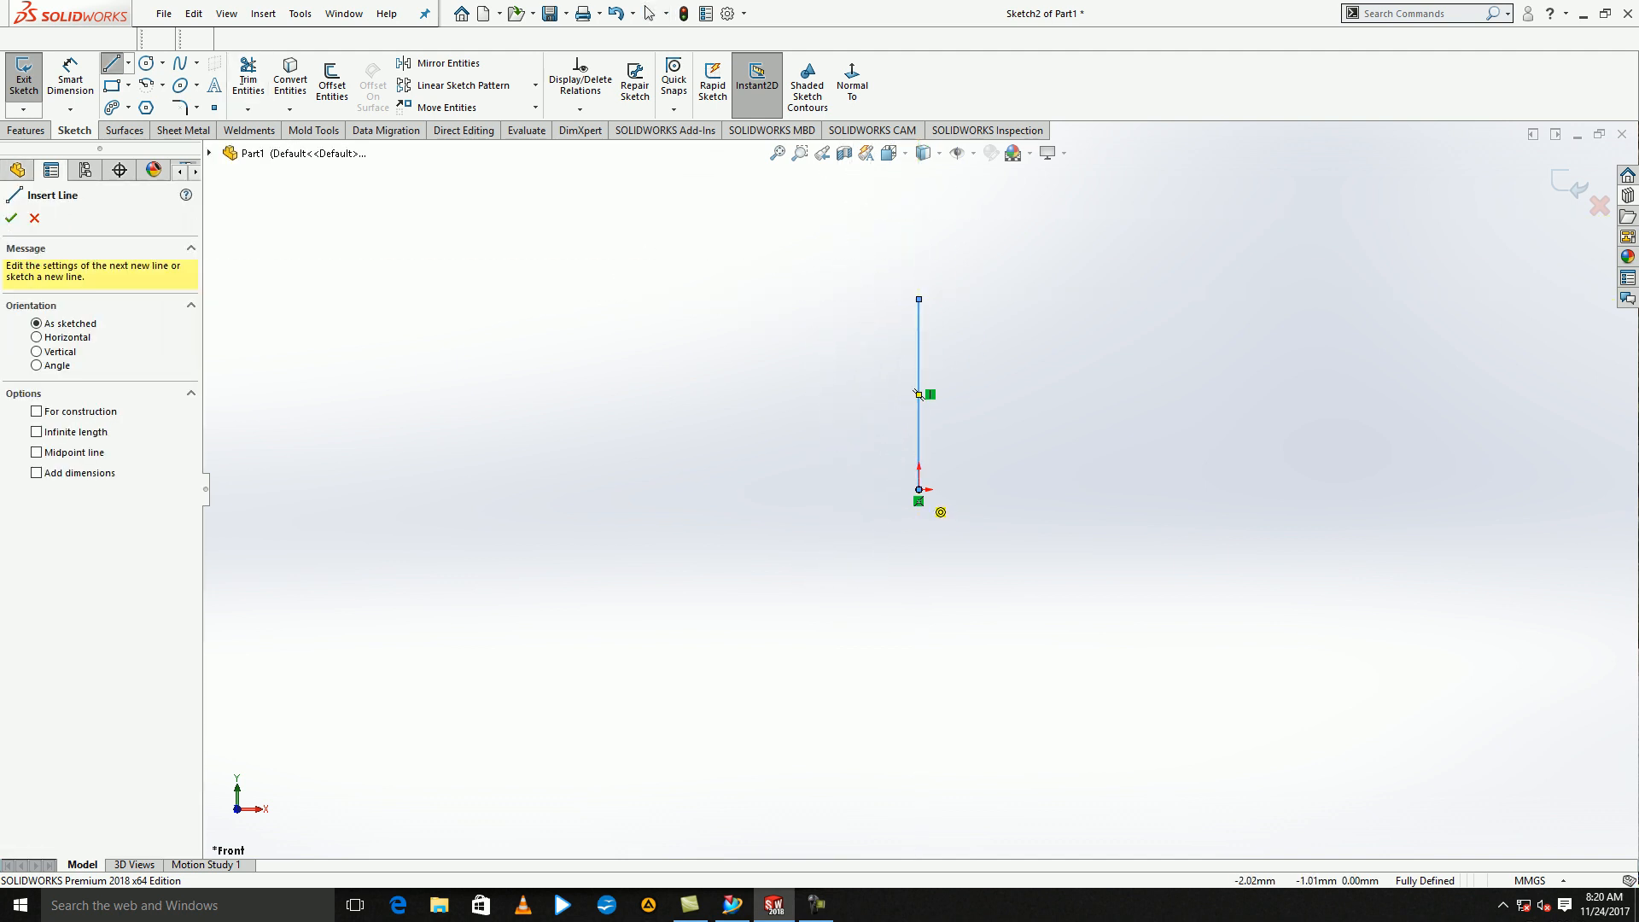
{"action": "left_click", "coordinate": [918, 489]}
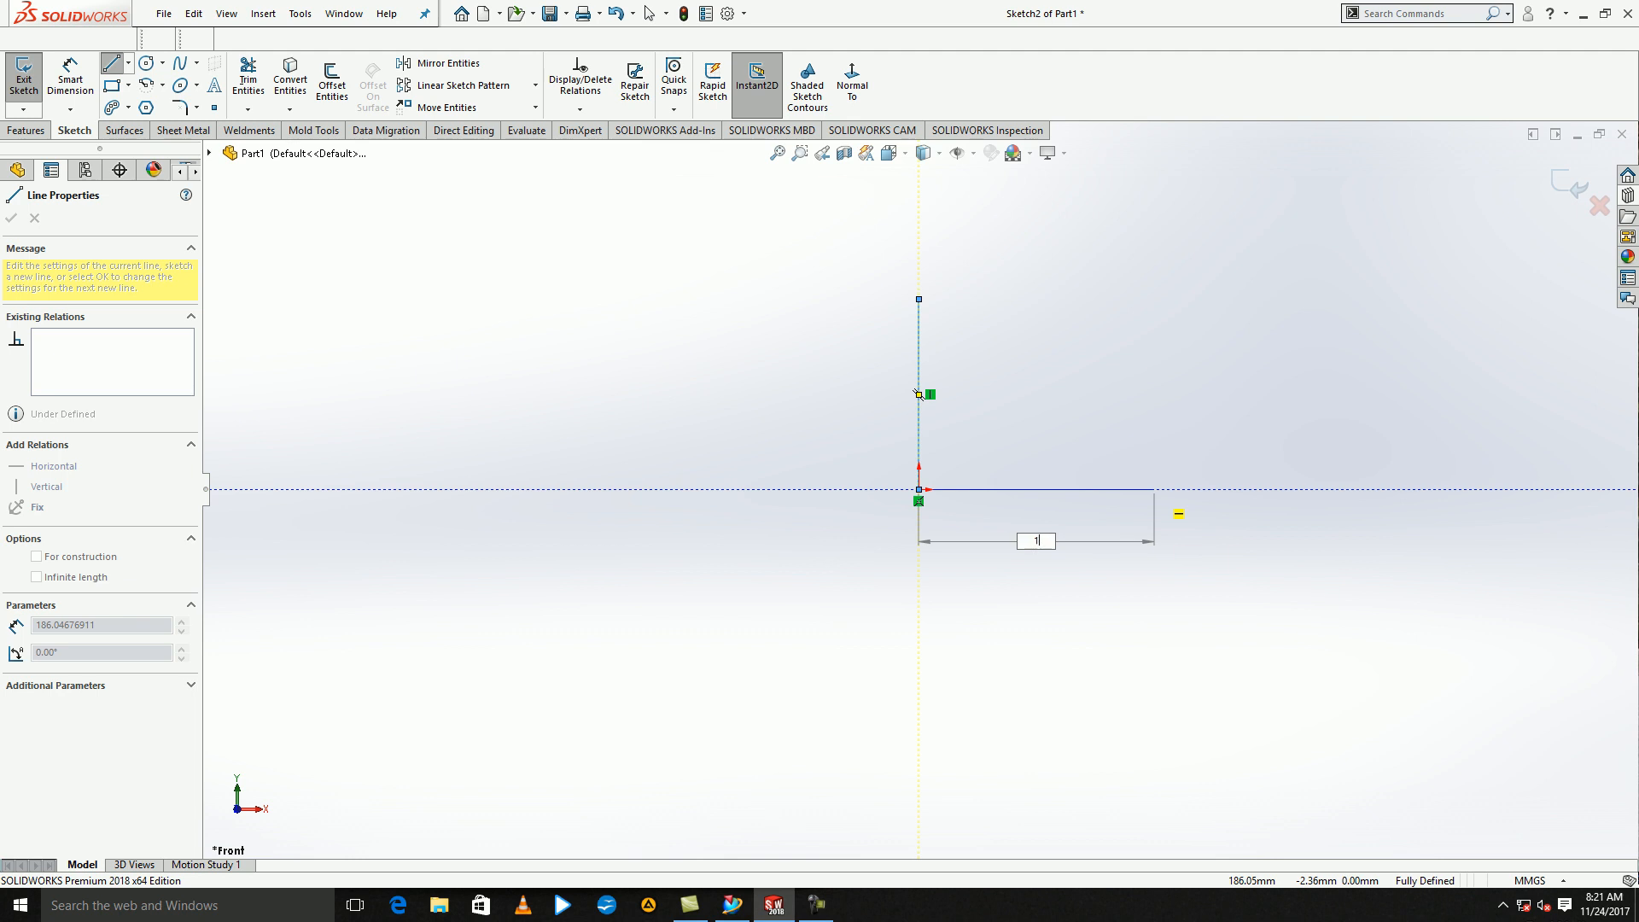
{"action": "key", "text": "Return"}
- Dimension the vertical and horizontal lines at 150 mm each
{"action": "left_click", "coordinate": [70, 77]}
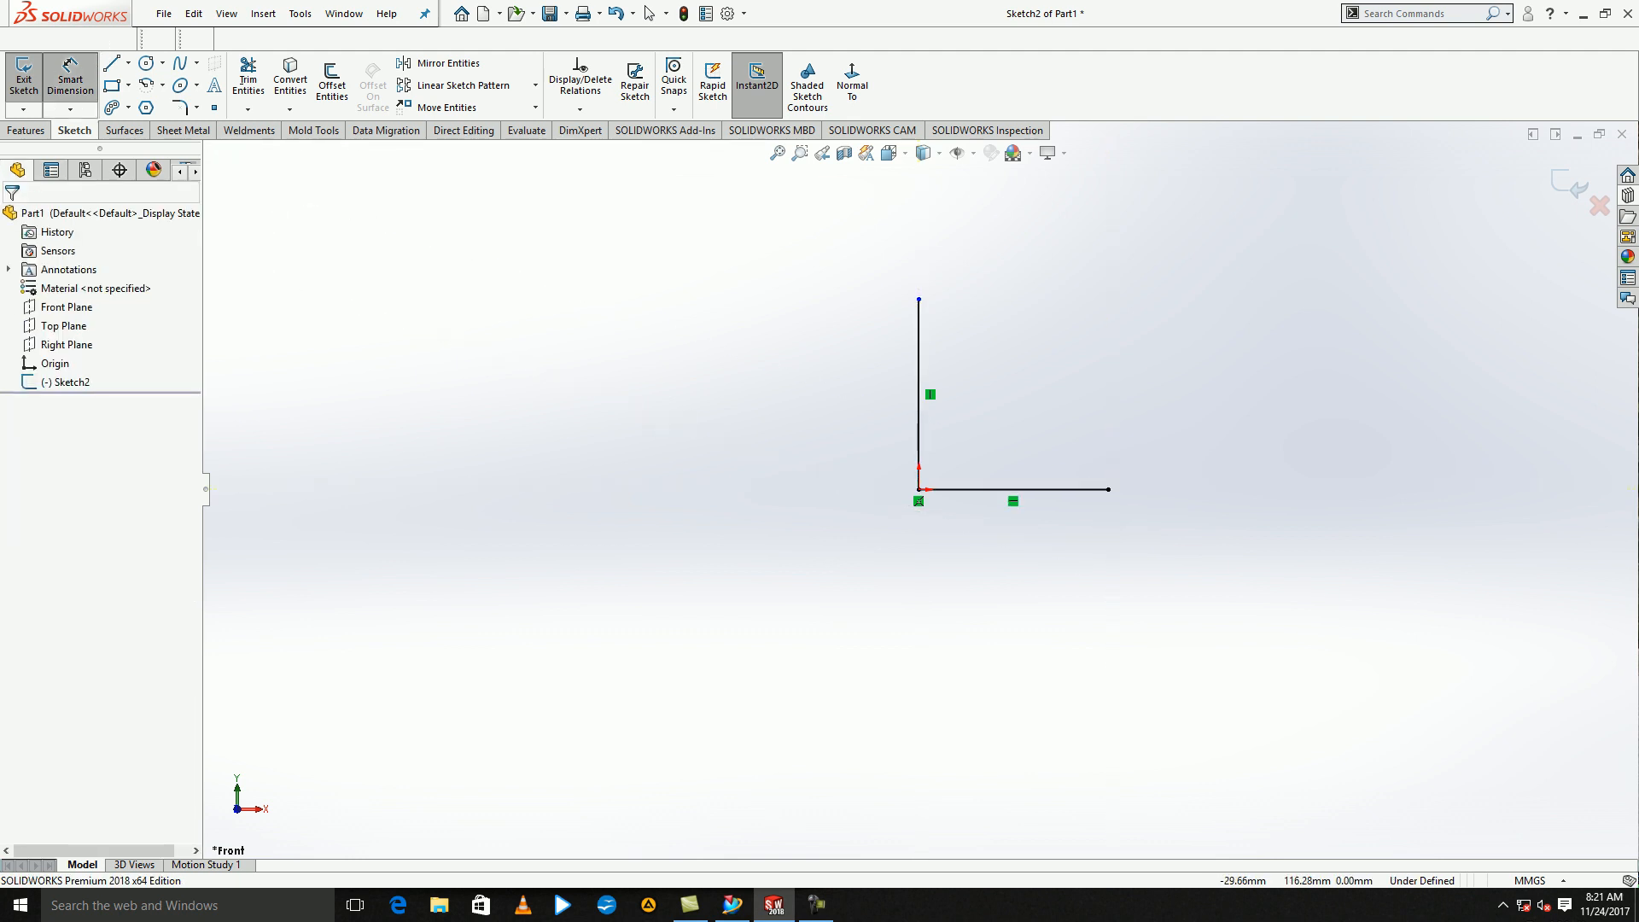
{"action": "left_click", "coordinate": [918, 388]}
{"action": "left_click", "coordinate": [864, 376]}
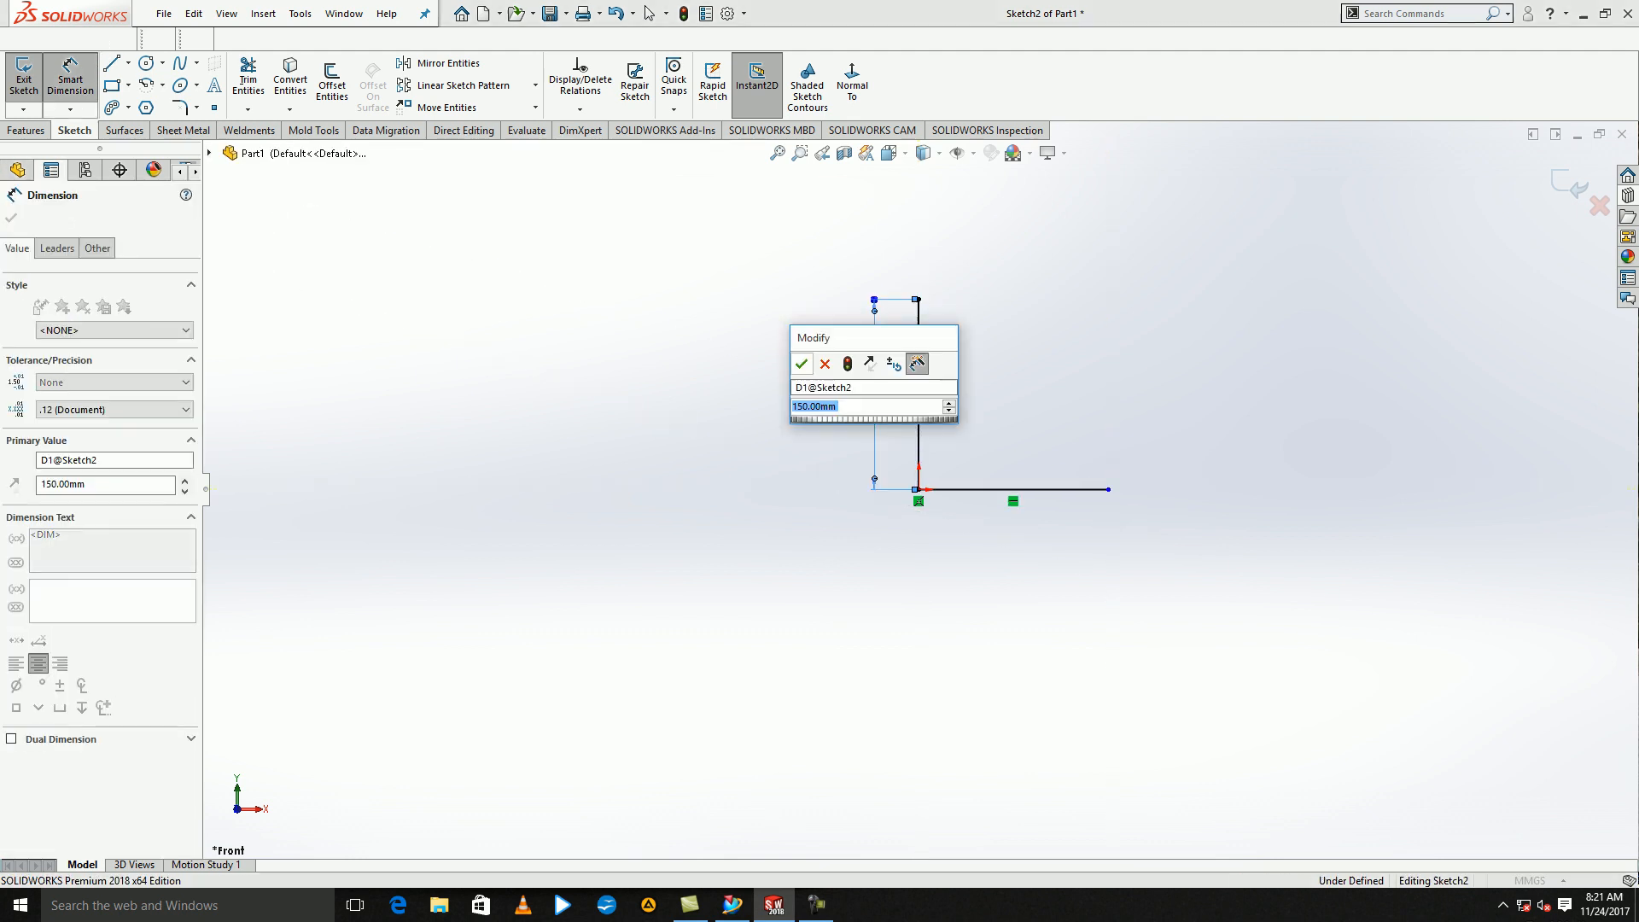
{"action": "key", "text": "Return"}
{"action": "left_click", "coordinate": [1031, 489]}
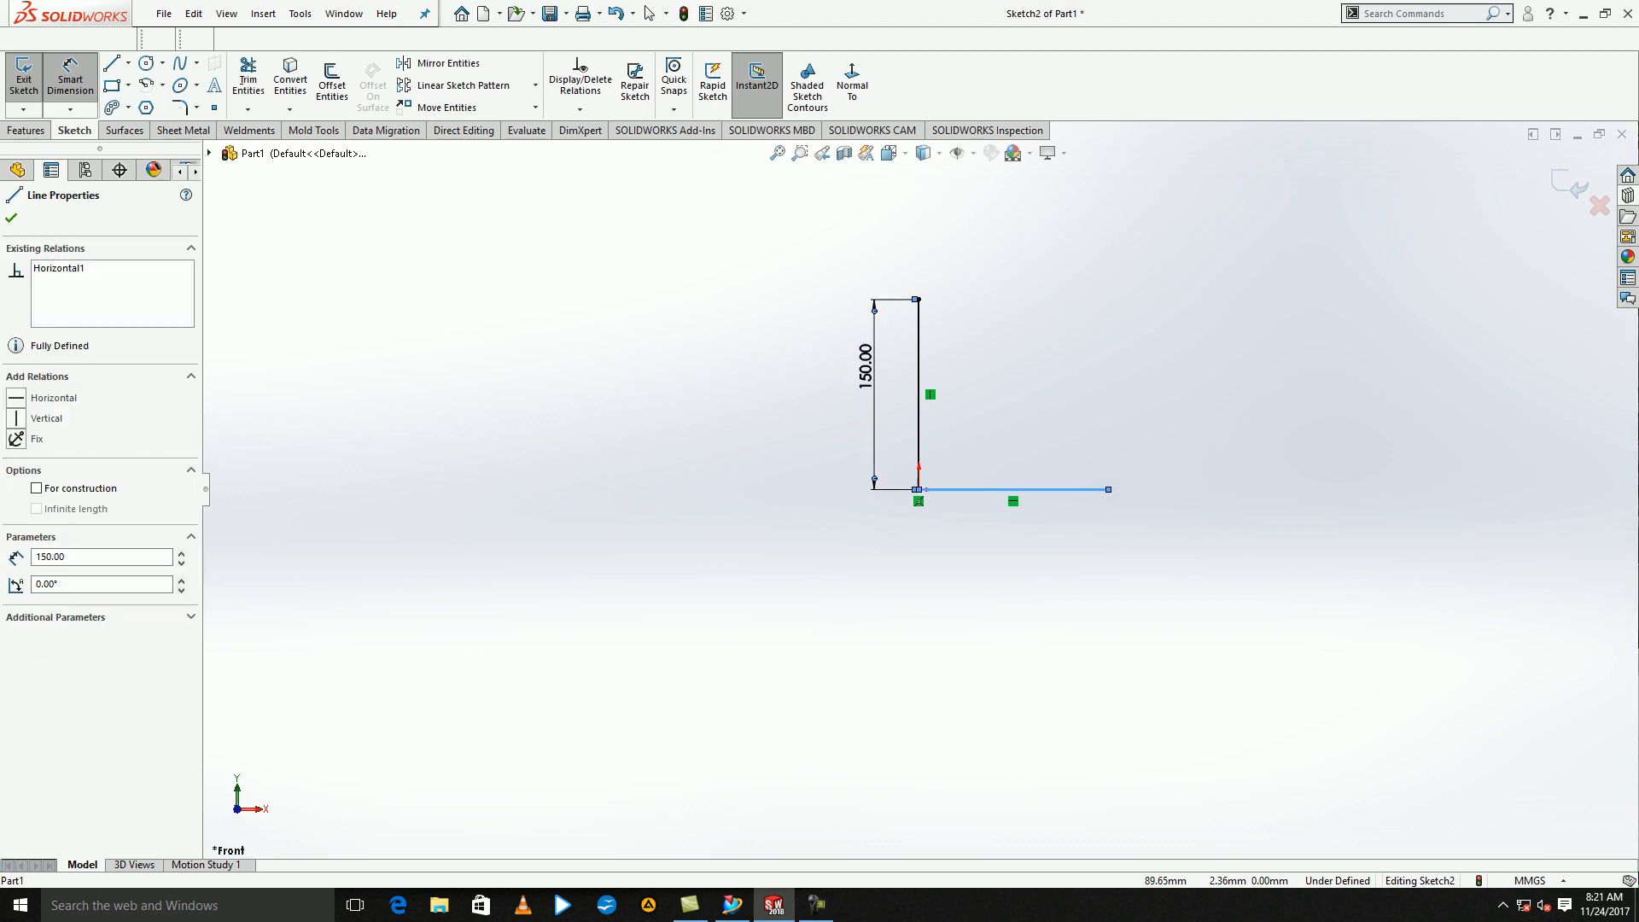
{"action": "left_click", "coordinate": [939, 530]}
{"action": "key", "text": "Return"}
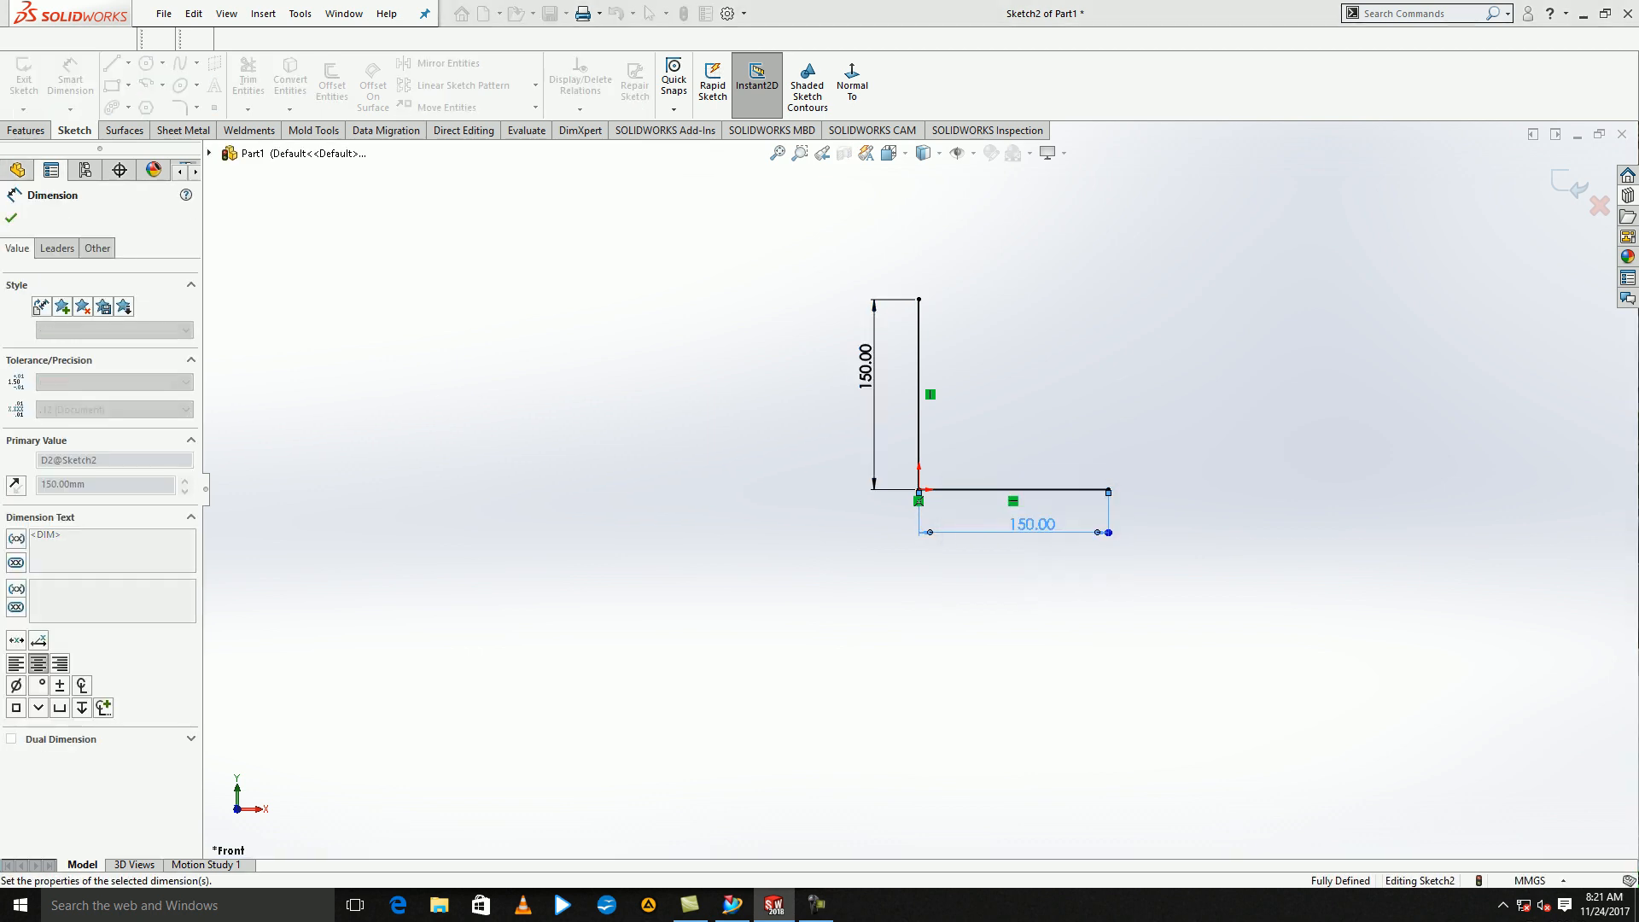
- Round the corner at the origin with a 60 mm sketch fillet and exit the sketch
{"action": "left_click", "coordinate": [180, 107]}
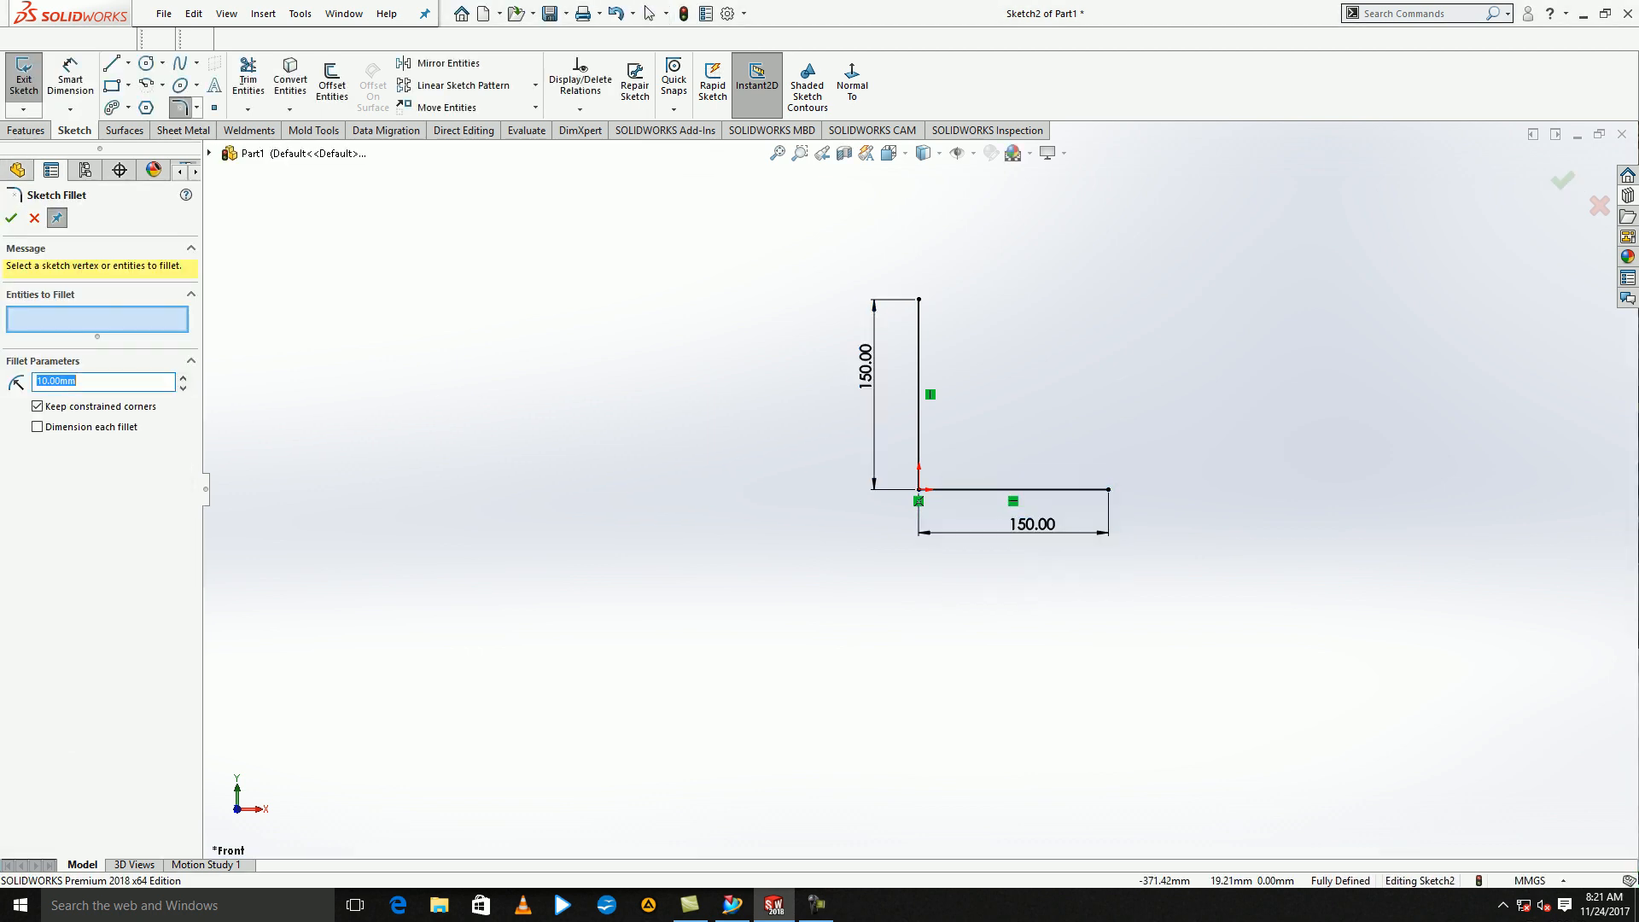
{"action": "left_click", "coordinate": [918, 489]}
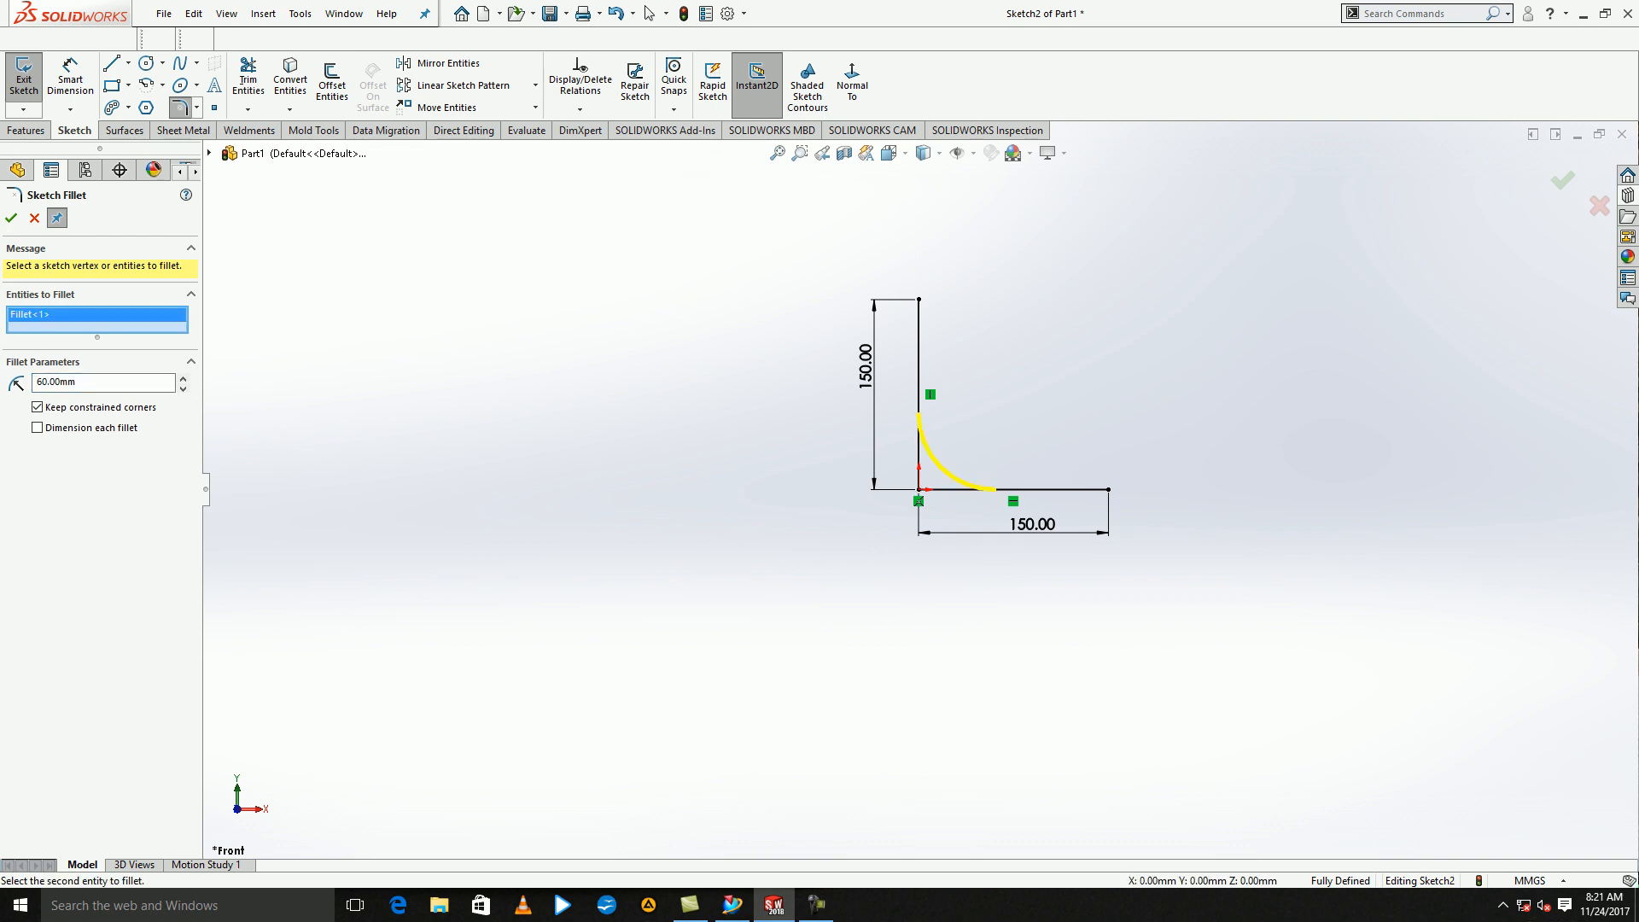
{"action": "left_click", "coordinate": [11, 218]}
{"action": "left_click", "coordinate": [12, 217]}
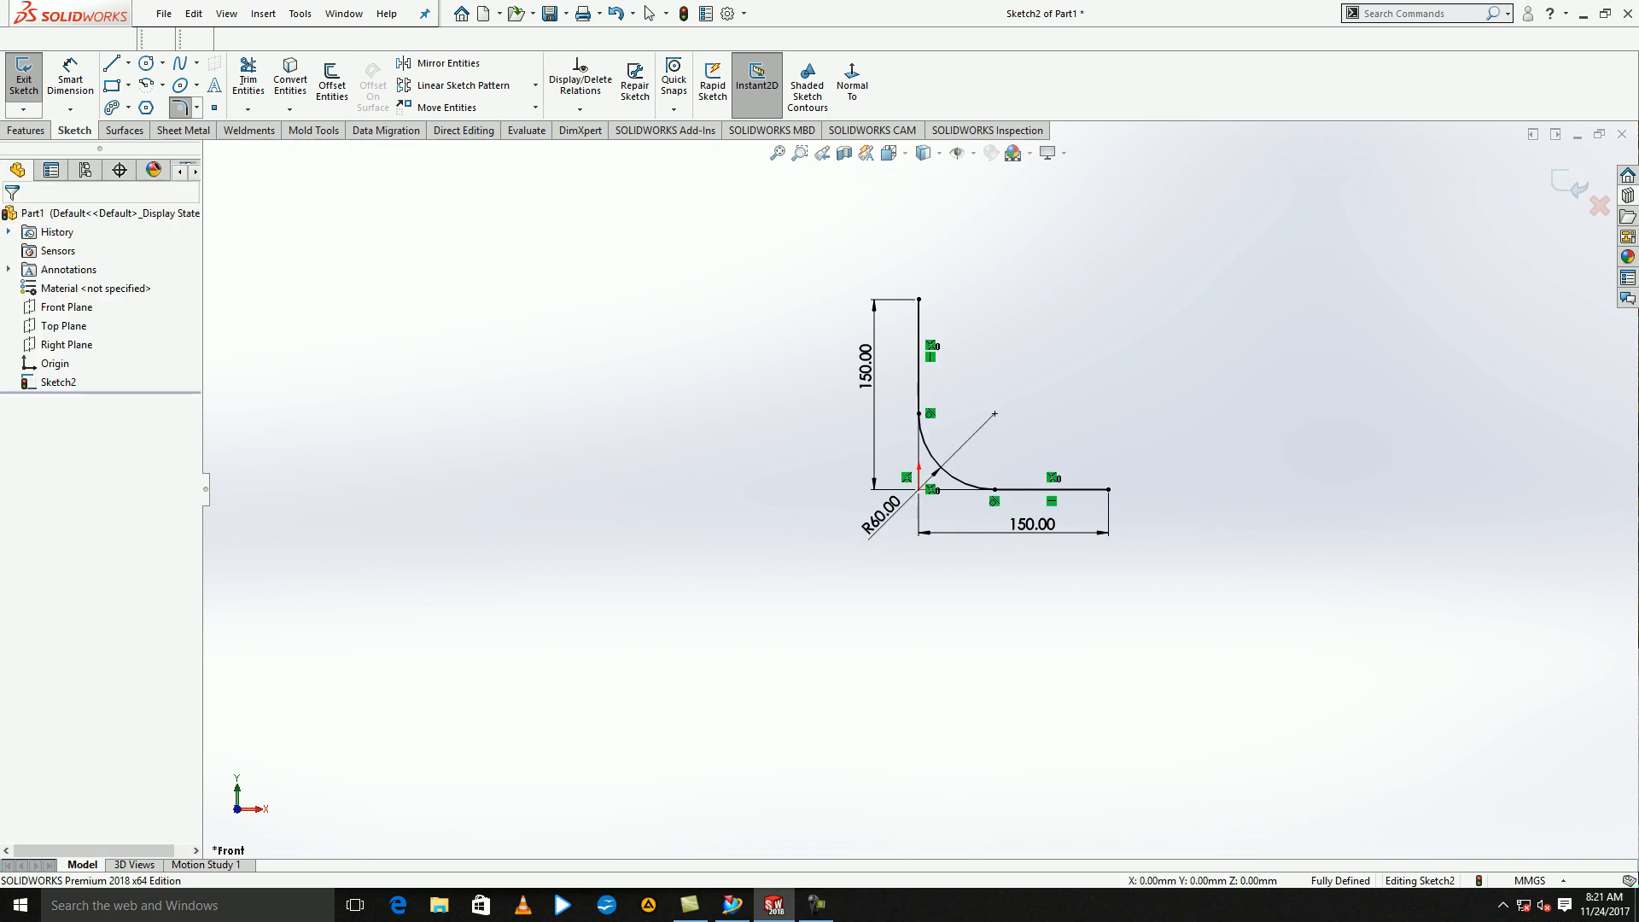
{"action": "left_click", "coordinate": [24, 79]}
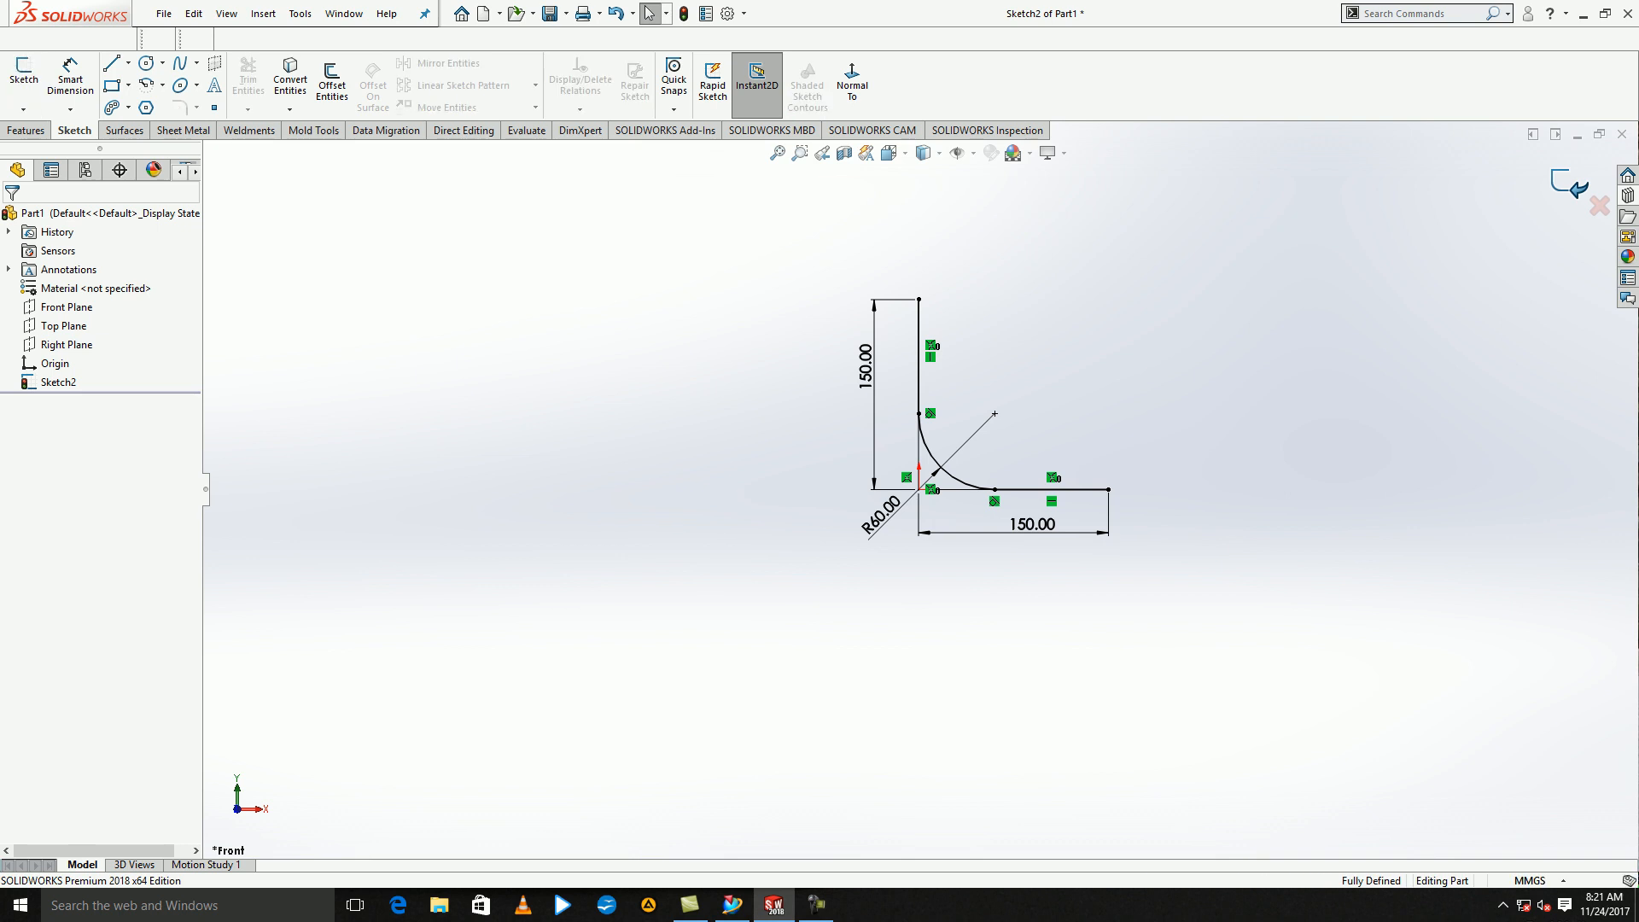
- Create a reference plane perpendicular to the vertical line and coincident with its upper endpoint
{"action": "middle_click_drag", "start_coordinate": [1007, 444], "coordinate": [947, 491]}
{"action": "mouse_move", "coordinate": [996, 409]}
{"action": "middle_mouse_down"}
{"action": "mouse_move", "coordinate": [996, 571]}
{"action": "mouse_move", "coordinate": [1115, 767]}
{"action": "middle_mouse_up"}
{"action": "left_click", "coordinate": [26, 131]}
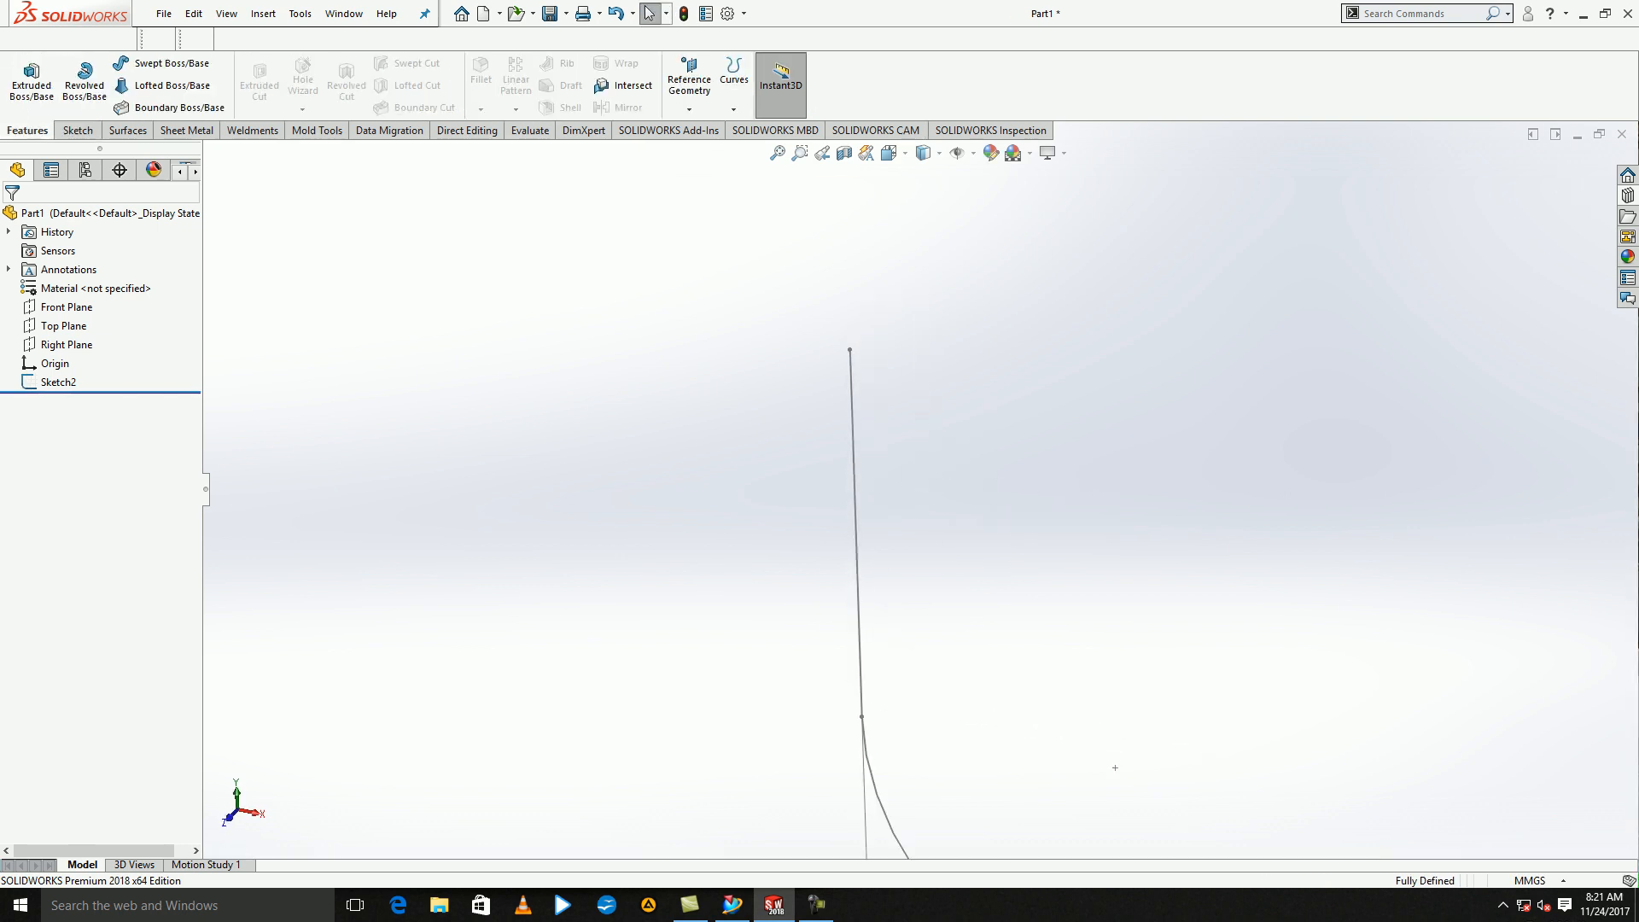
{"action": "left_click", "coordinate": [689, 92]}
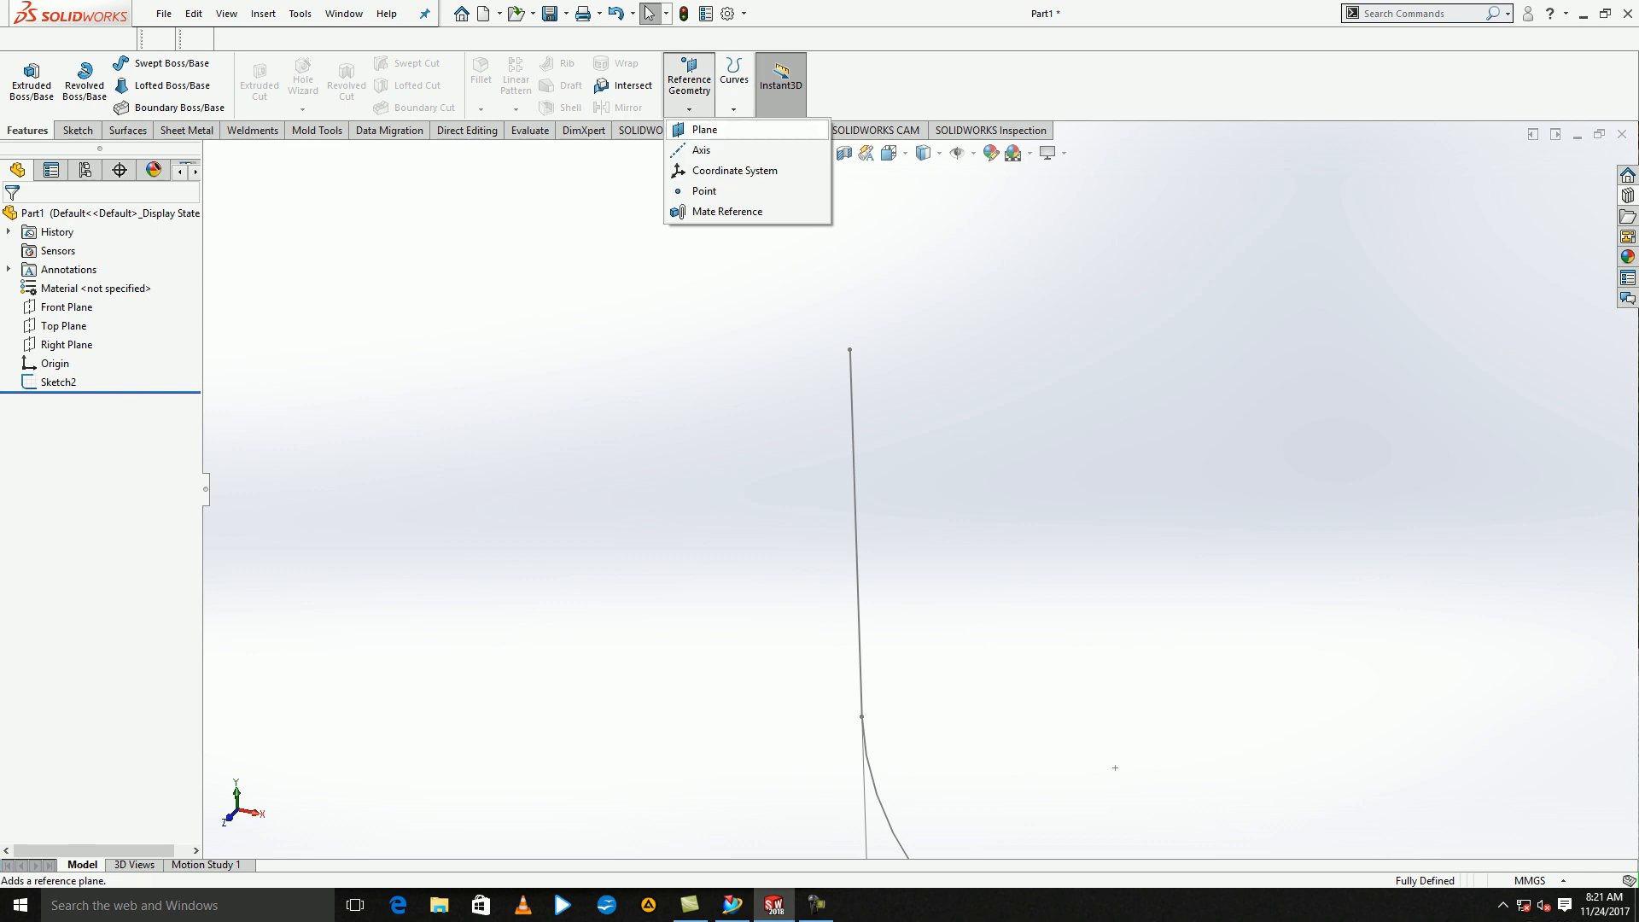
{"action": "left_click", "coordinate": [704, 130]}
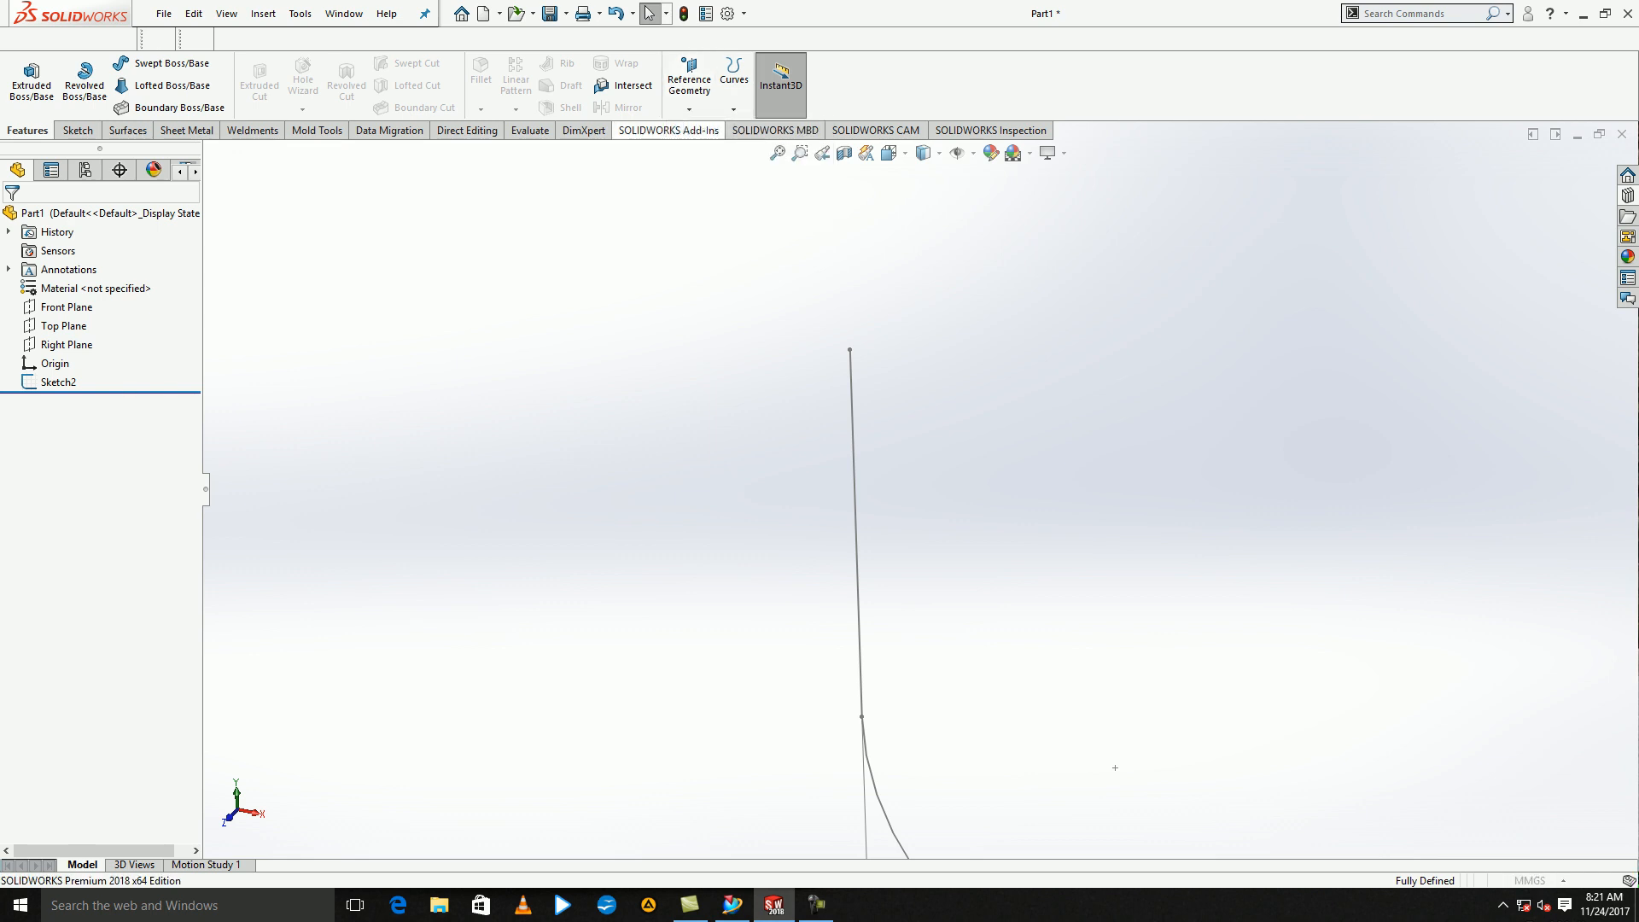
{"action": "left_click", "coordinate": [856, 531]}
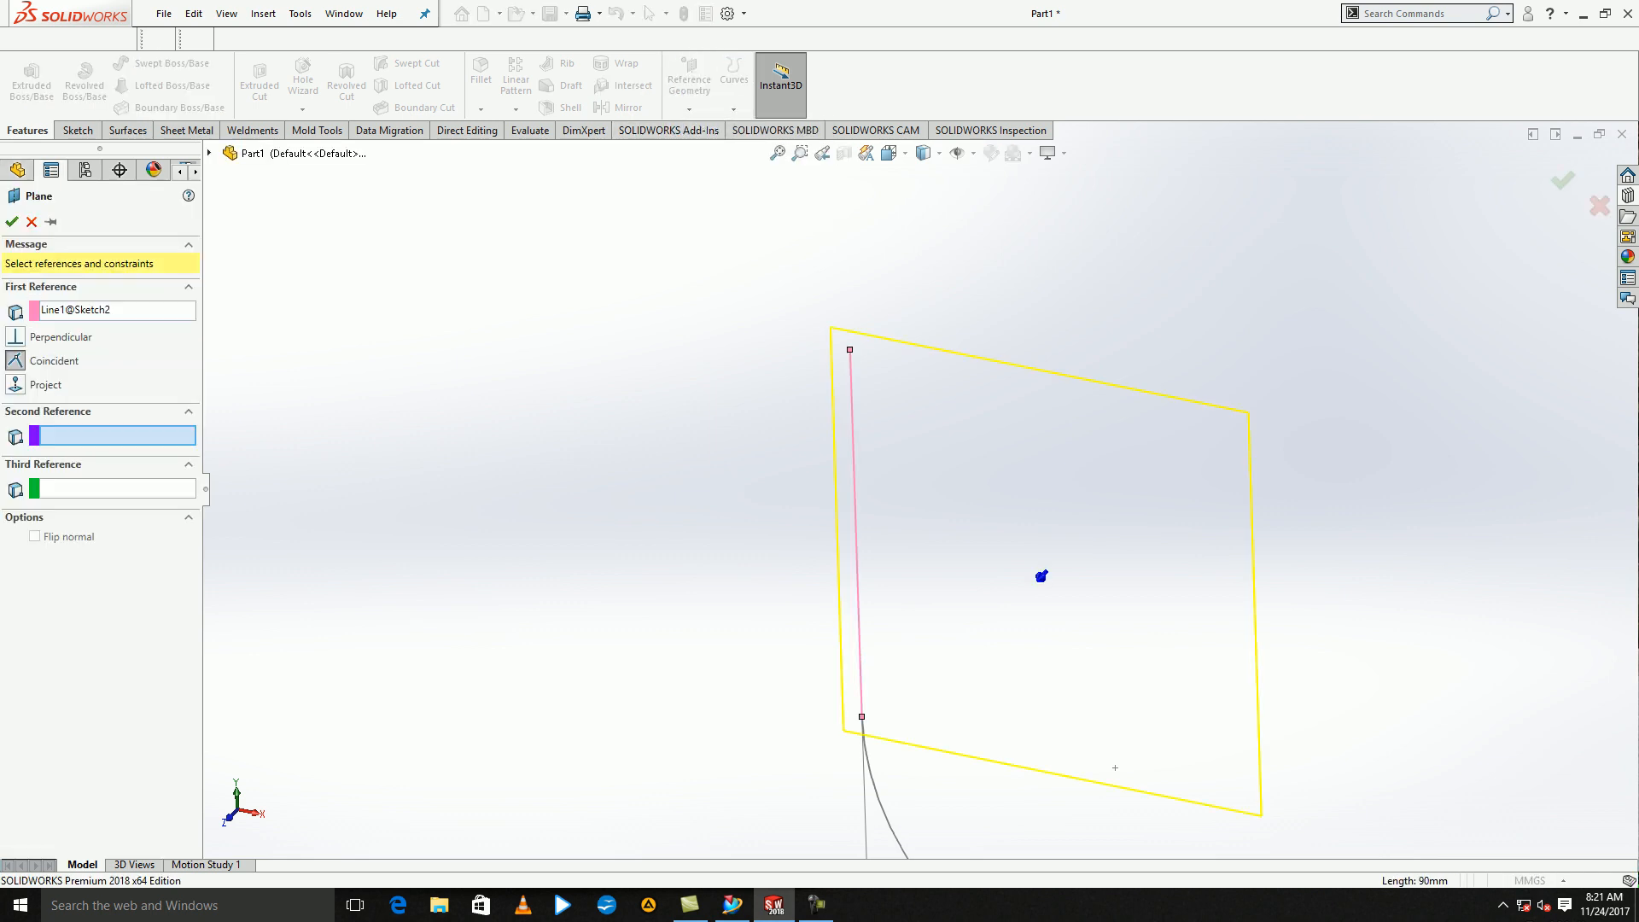
{"action": "left_click", "coordinate": [849, 349]}
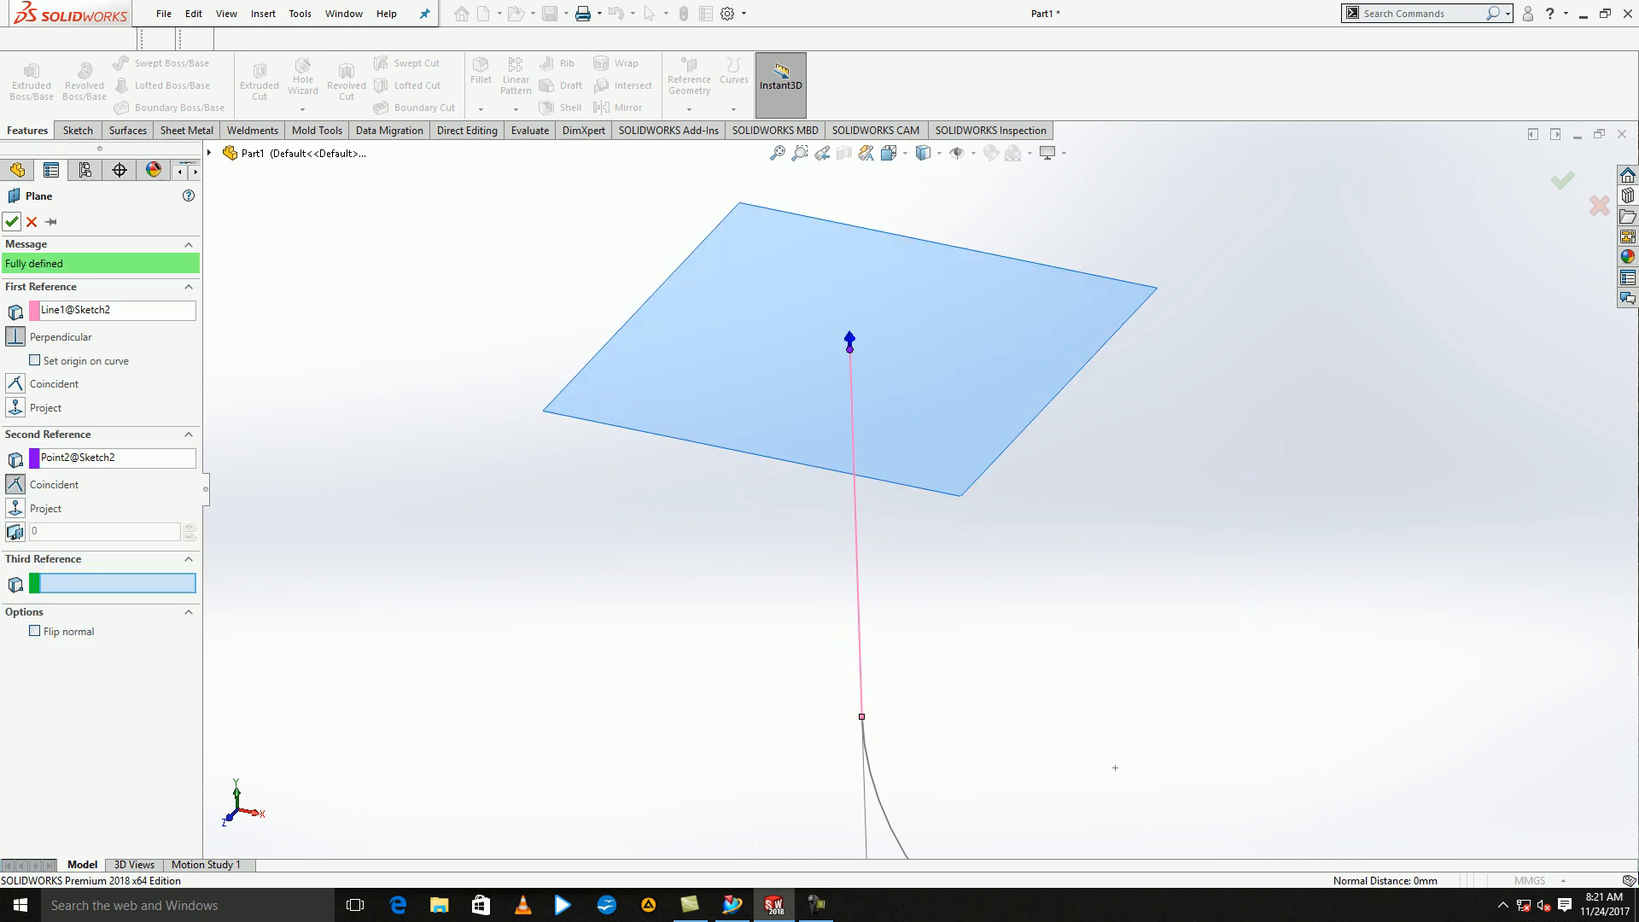
{"action": "left_click", "coordinate": [11, 222]}
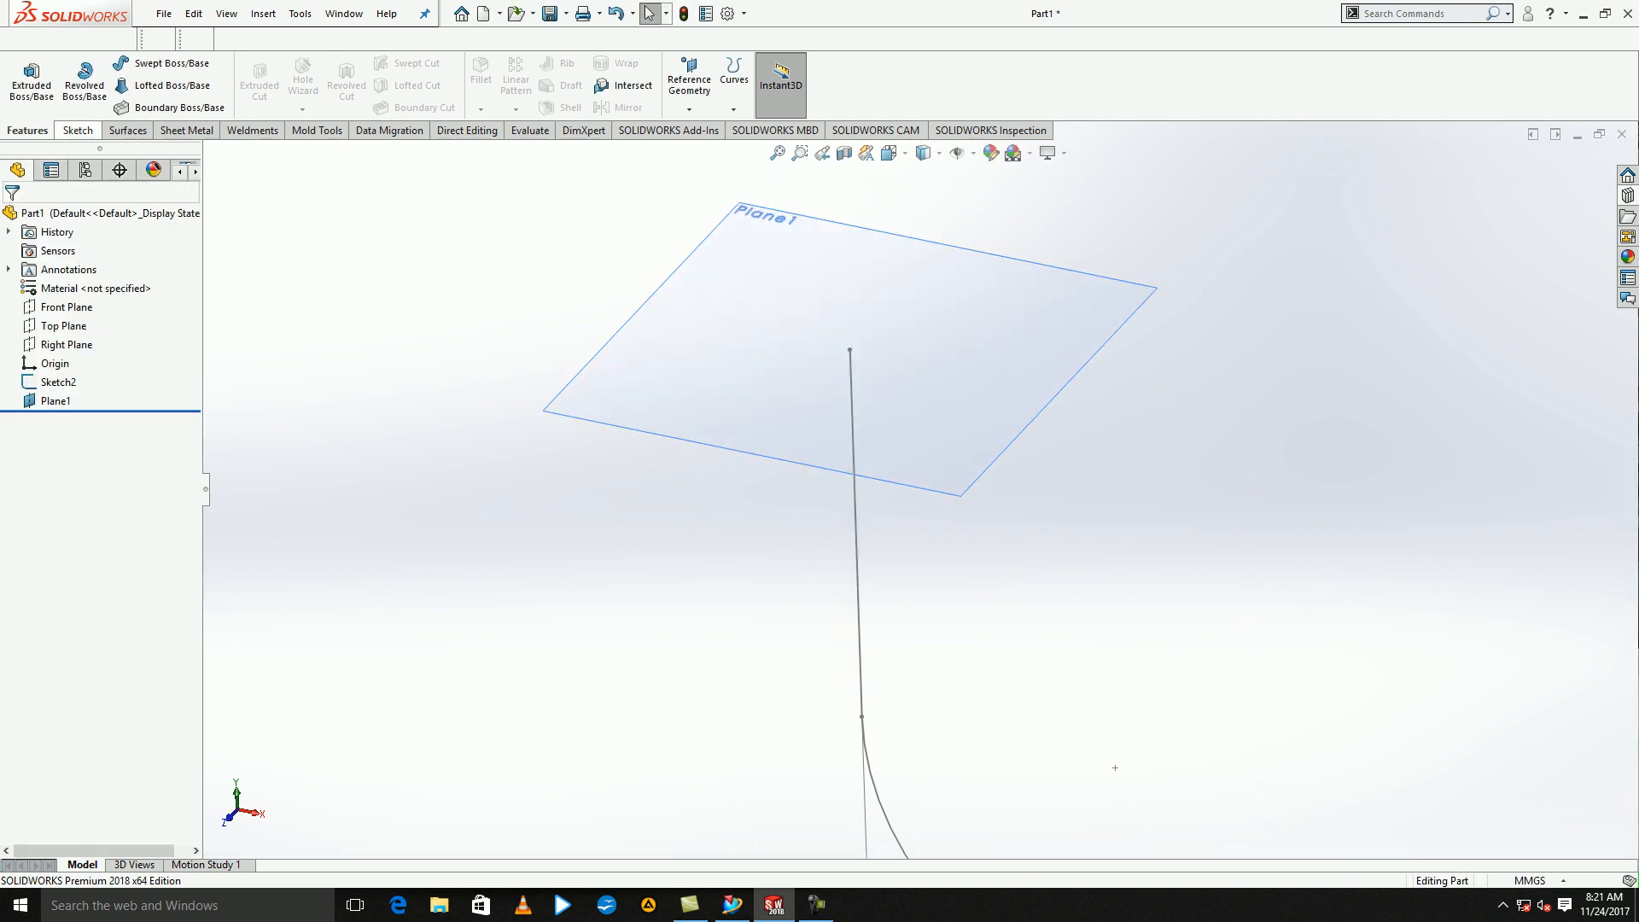
- Sketch a 72 mm diameter circle on the new plane, centred on the path's endpoint, and exit the sketch
{"action": "left_click", "coordinate": [78, 131]}
{"action": "left_click", "coordinate": [24, 73]}
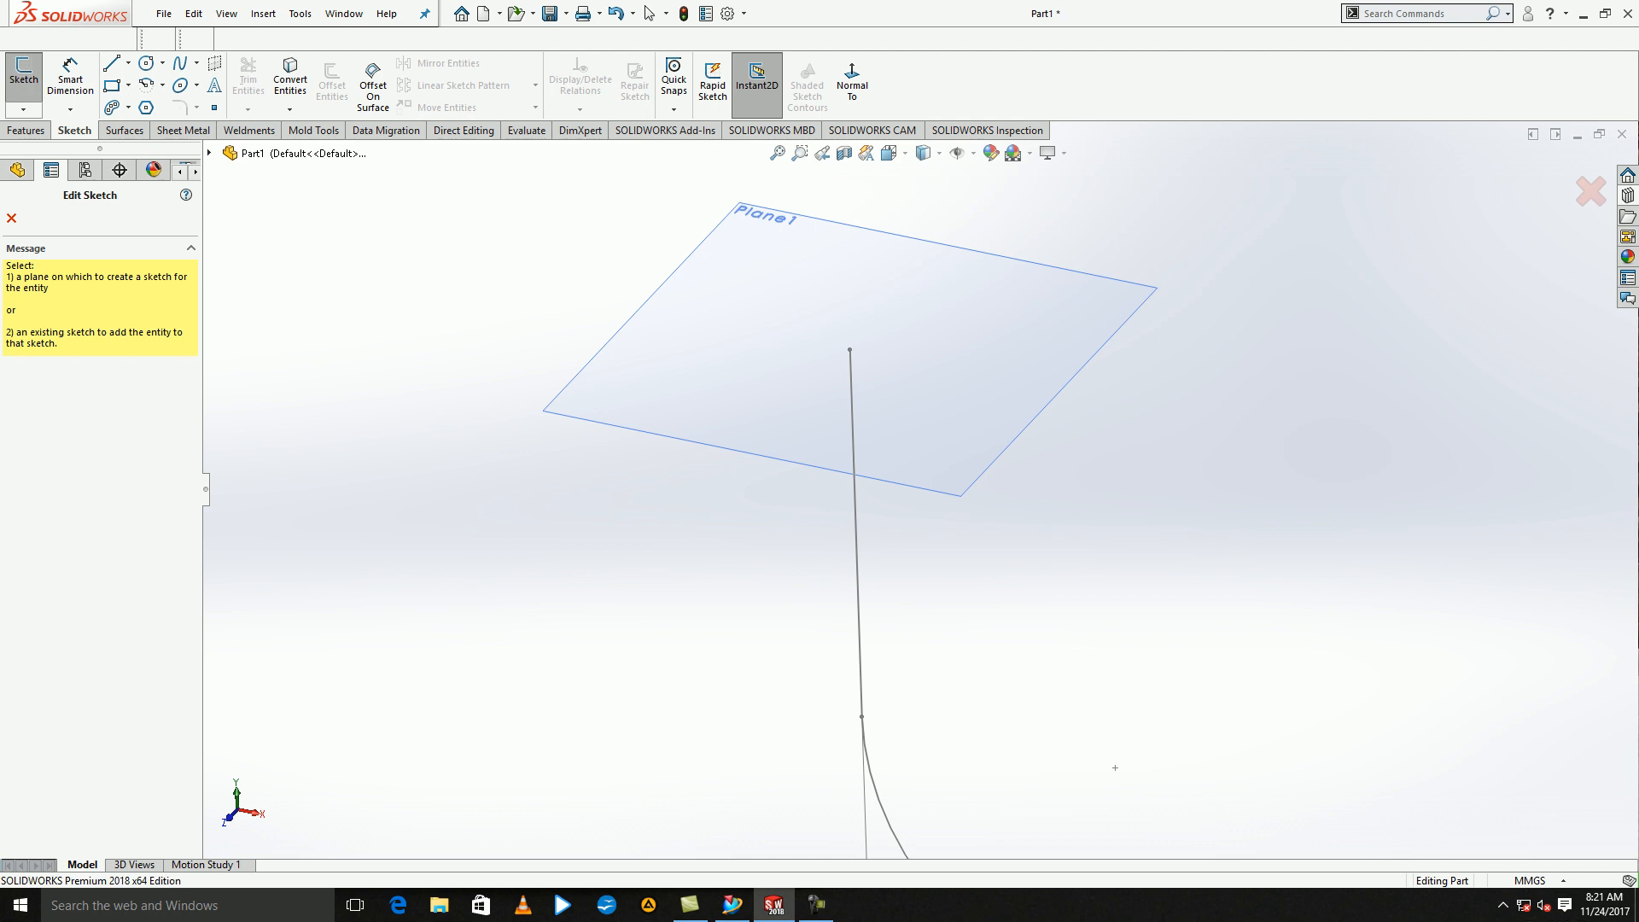
{"action": "left_click", "coordinate": [734, 355]}
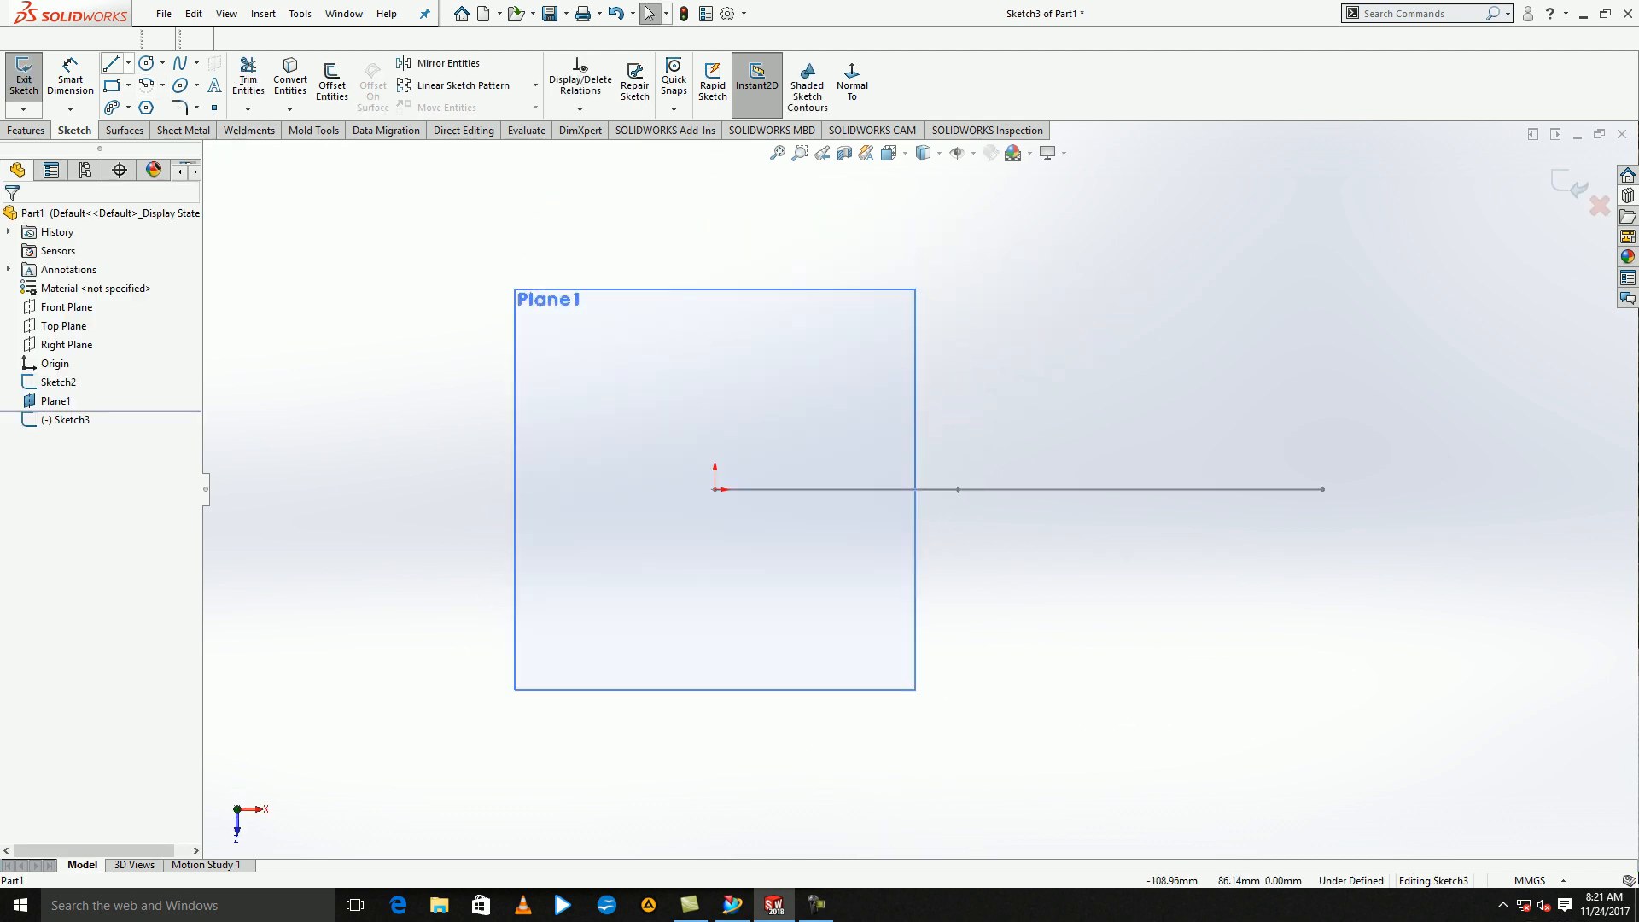
{"action": "left_click", "coordinate": [147, 62]}
{"action": "left_click", "coordinate": [715, 489]}
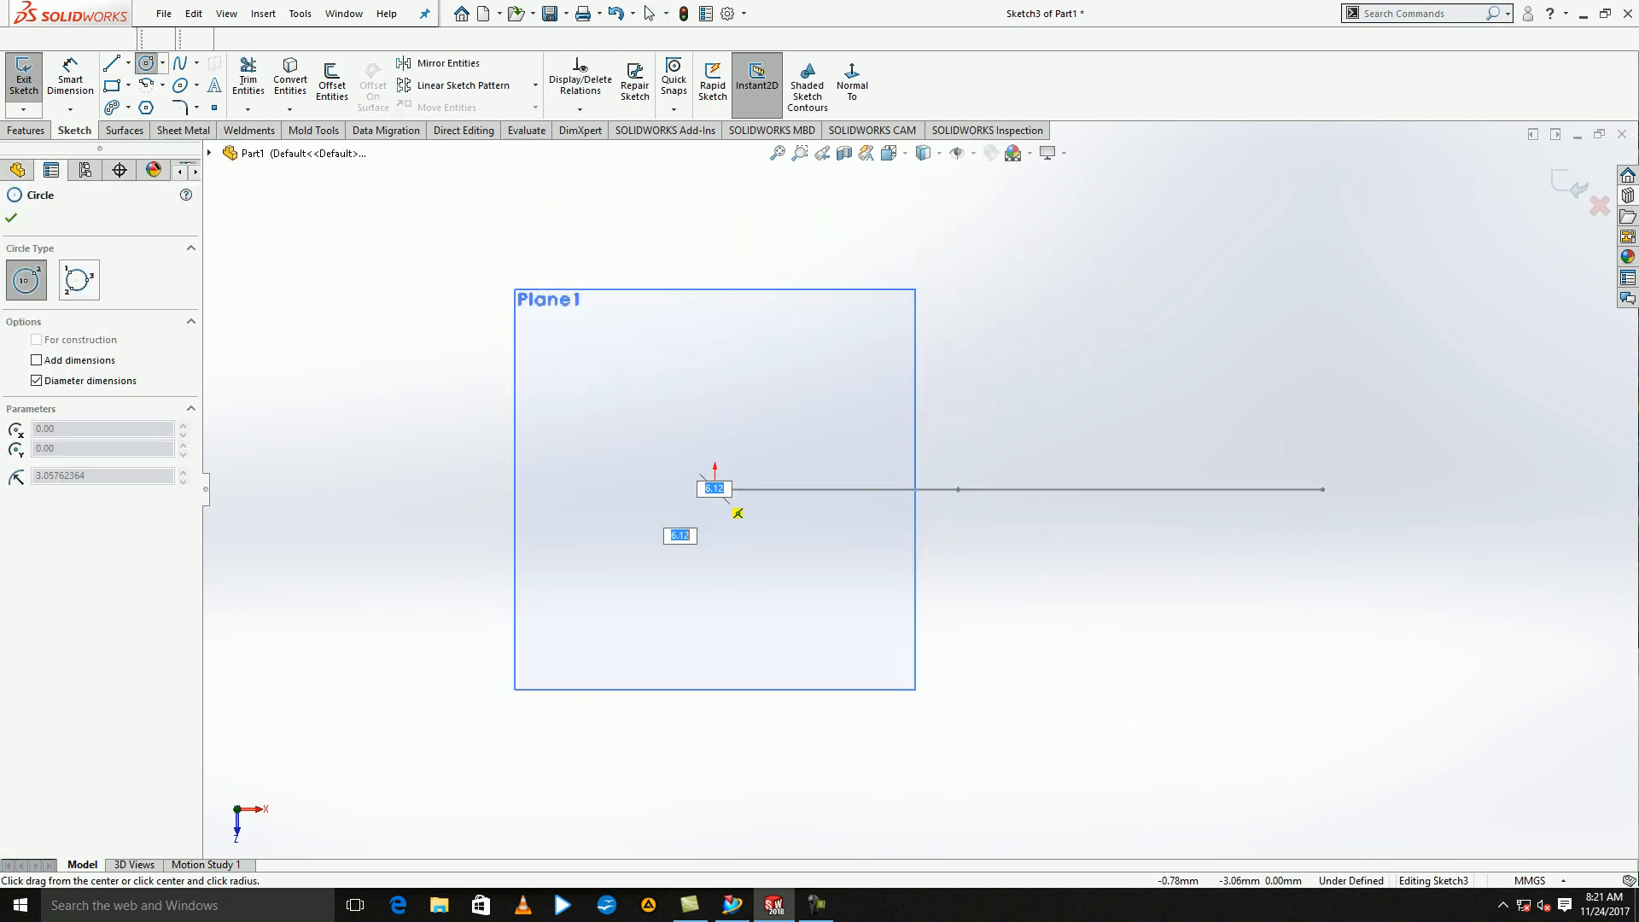
{"action": "type", "text": "72"}
{"action": "key", "text": "Return"}
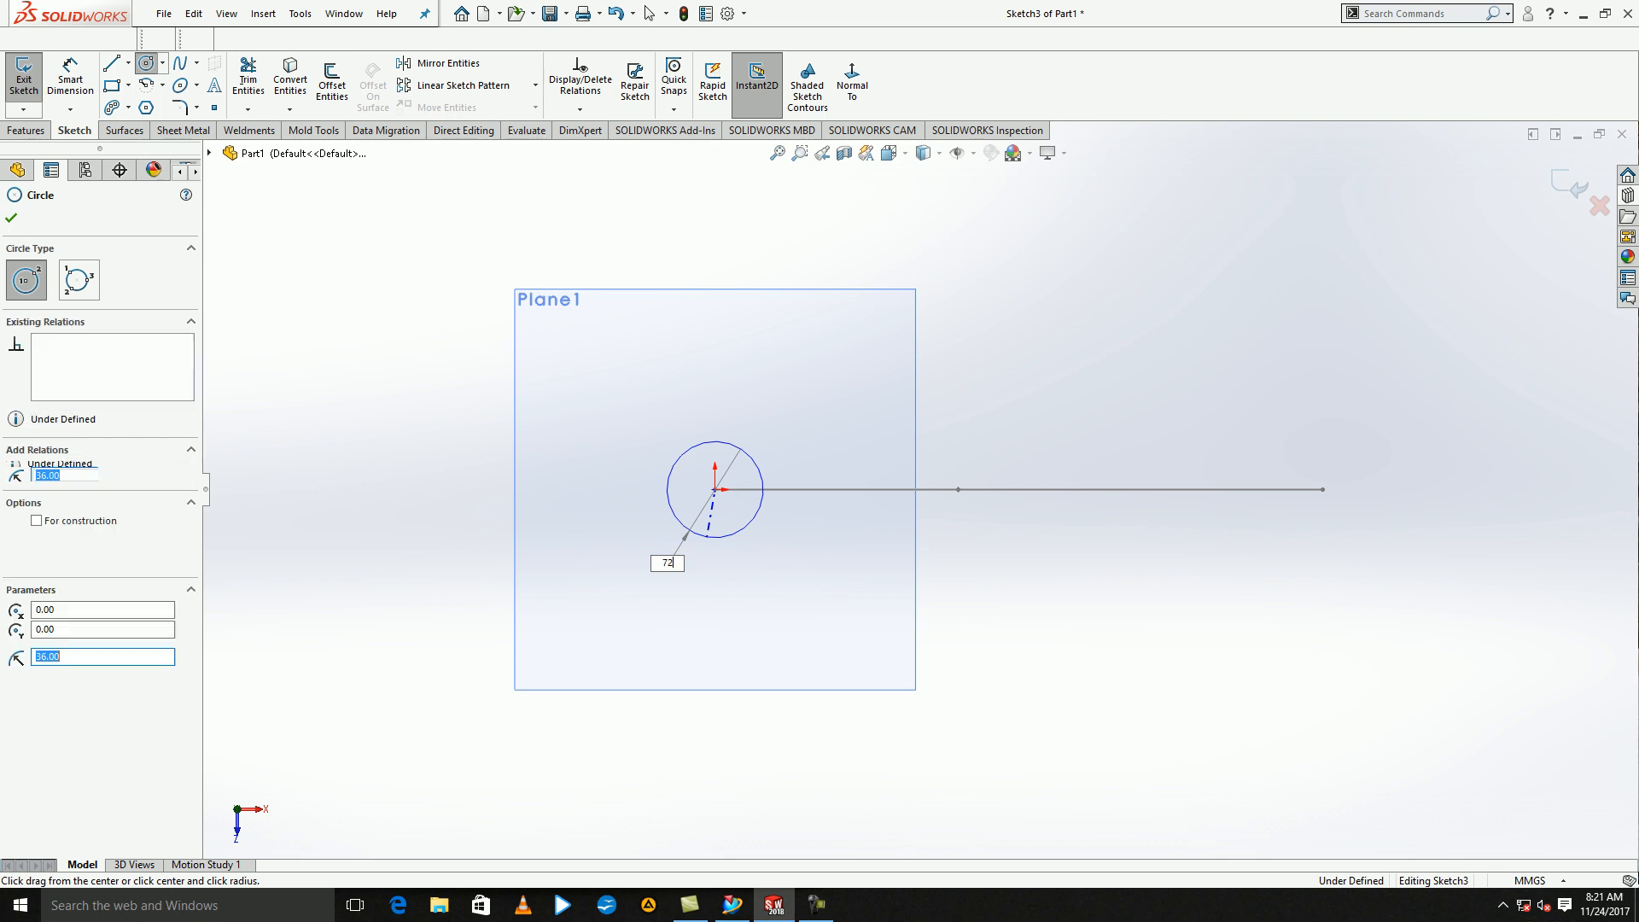
{"action": "left_click", "coordinate": [1566, 188]}
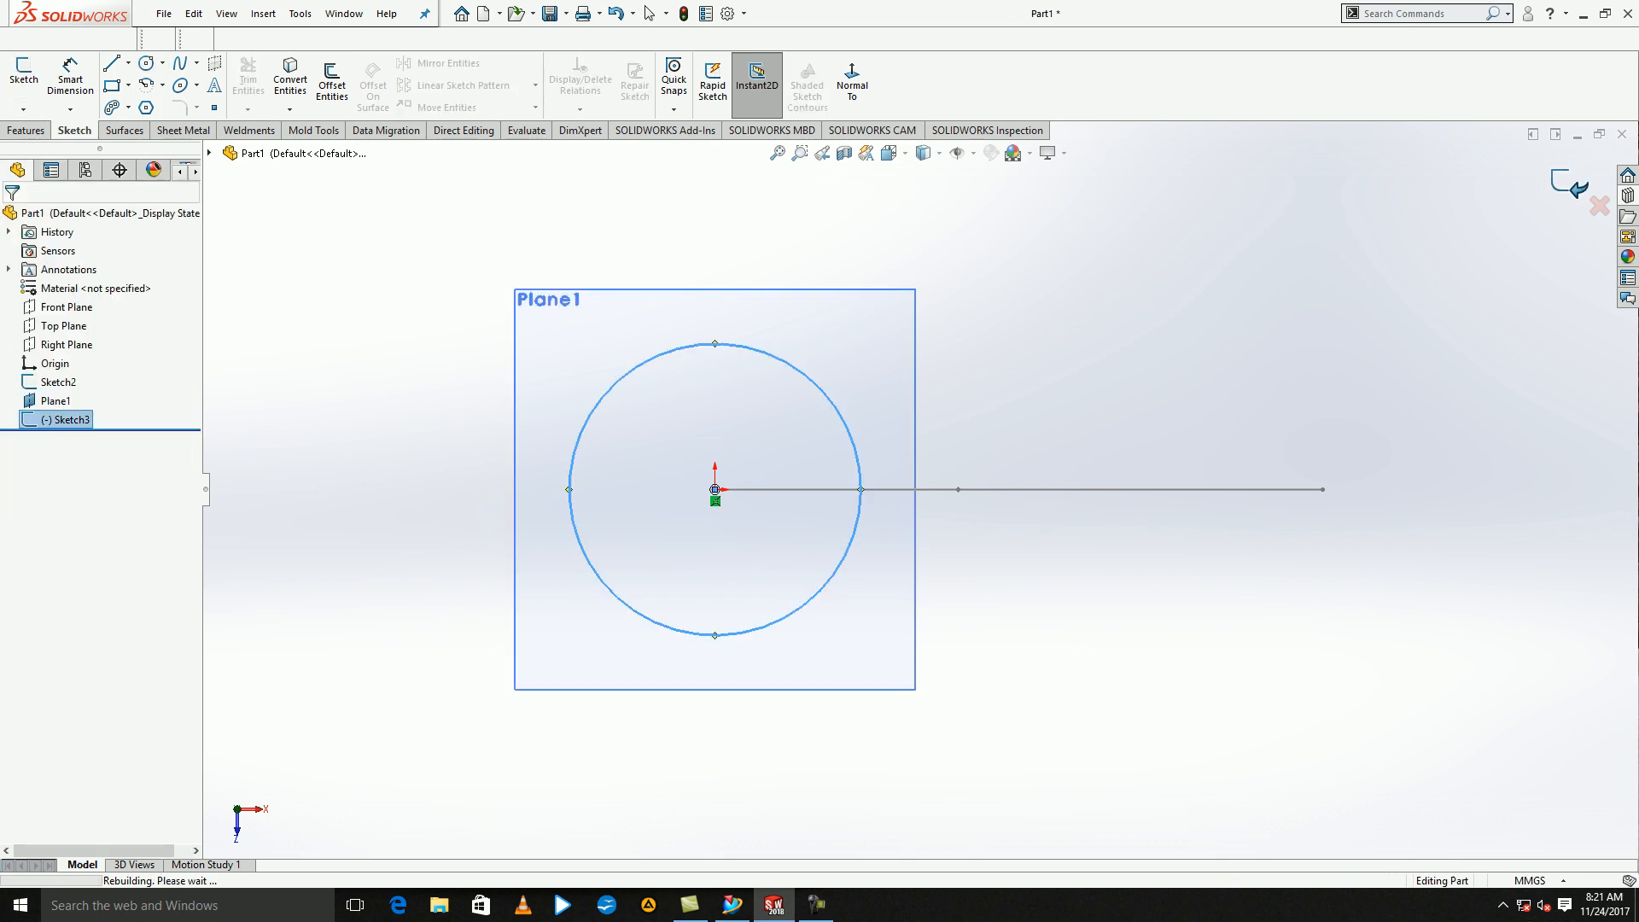
- Hide the reference plane that holds the circle
{"action": "left_click", "coordinate": [1170, 401]}
{"action": "mouse_move", "coordinate": [1170, 401]}
{"action": "middle_mouse_down"}
{"action": "mouse_move", "coordinate": [1165, 324]}
{"action": "mouse_move", "coordinate": [1131, 265]}
{"action": "middle_mouse_up"}
{"action": "scroll", "coordinate": [921, 490], "scroll_direction": "up", "scroll_amount": 3}
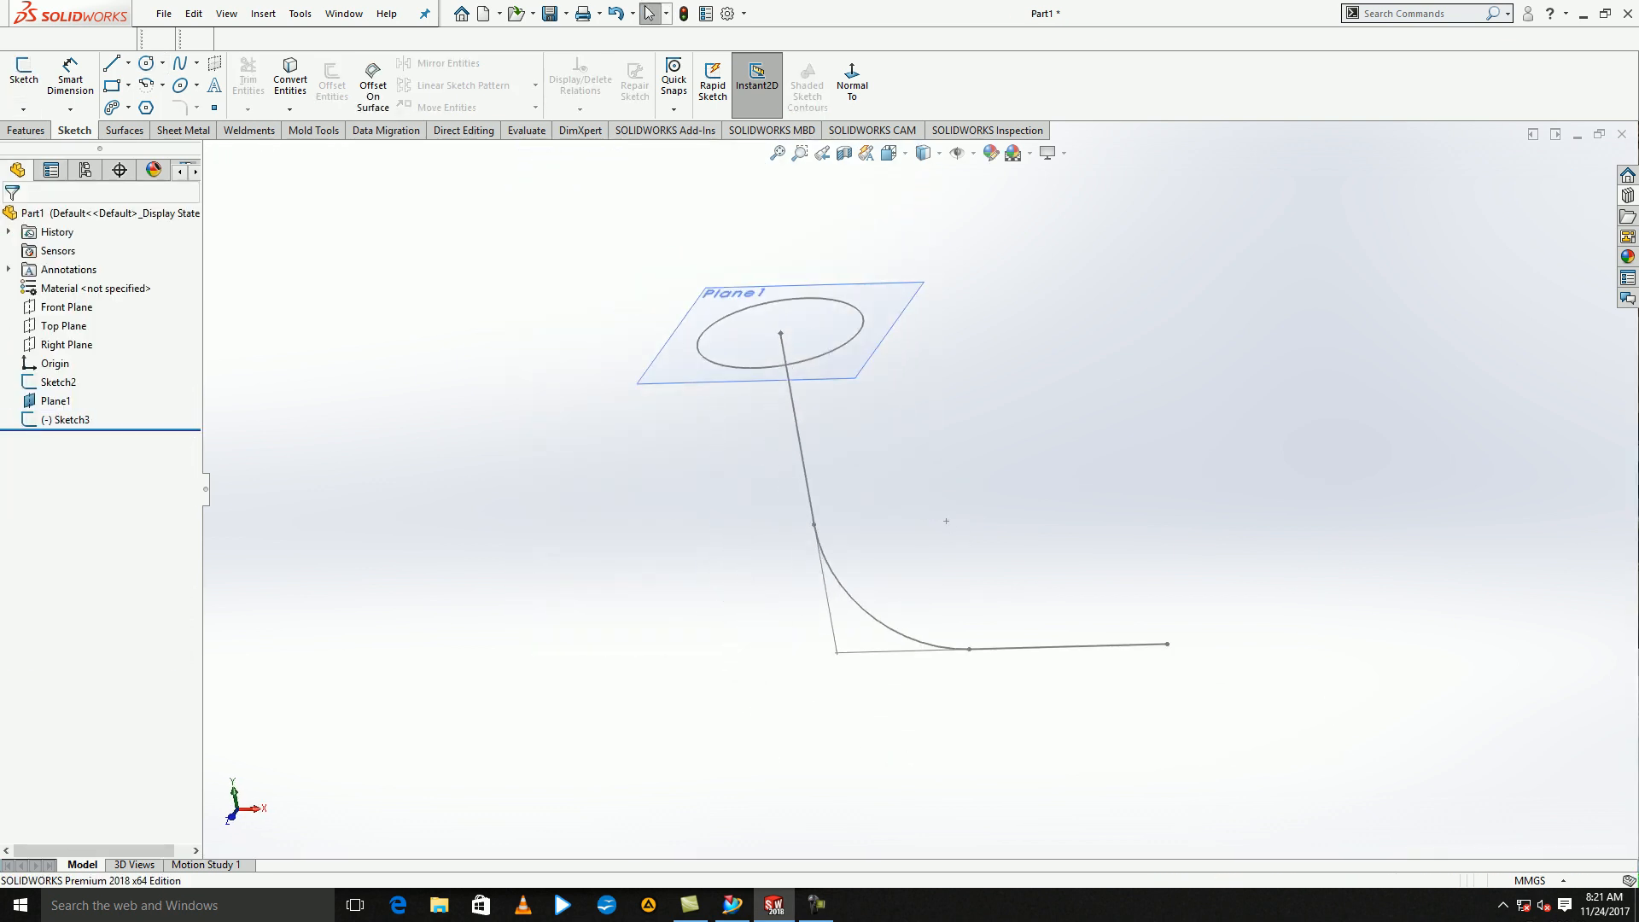
{"action": "left_click", "coordinate": [898, 318]}
{"action": "left_click", "coordinate": [985, 268]}
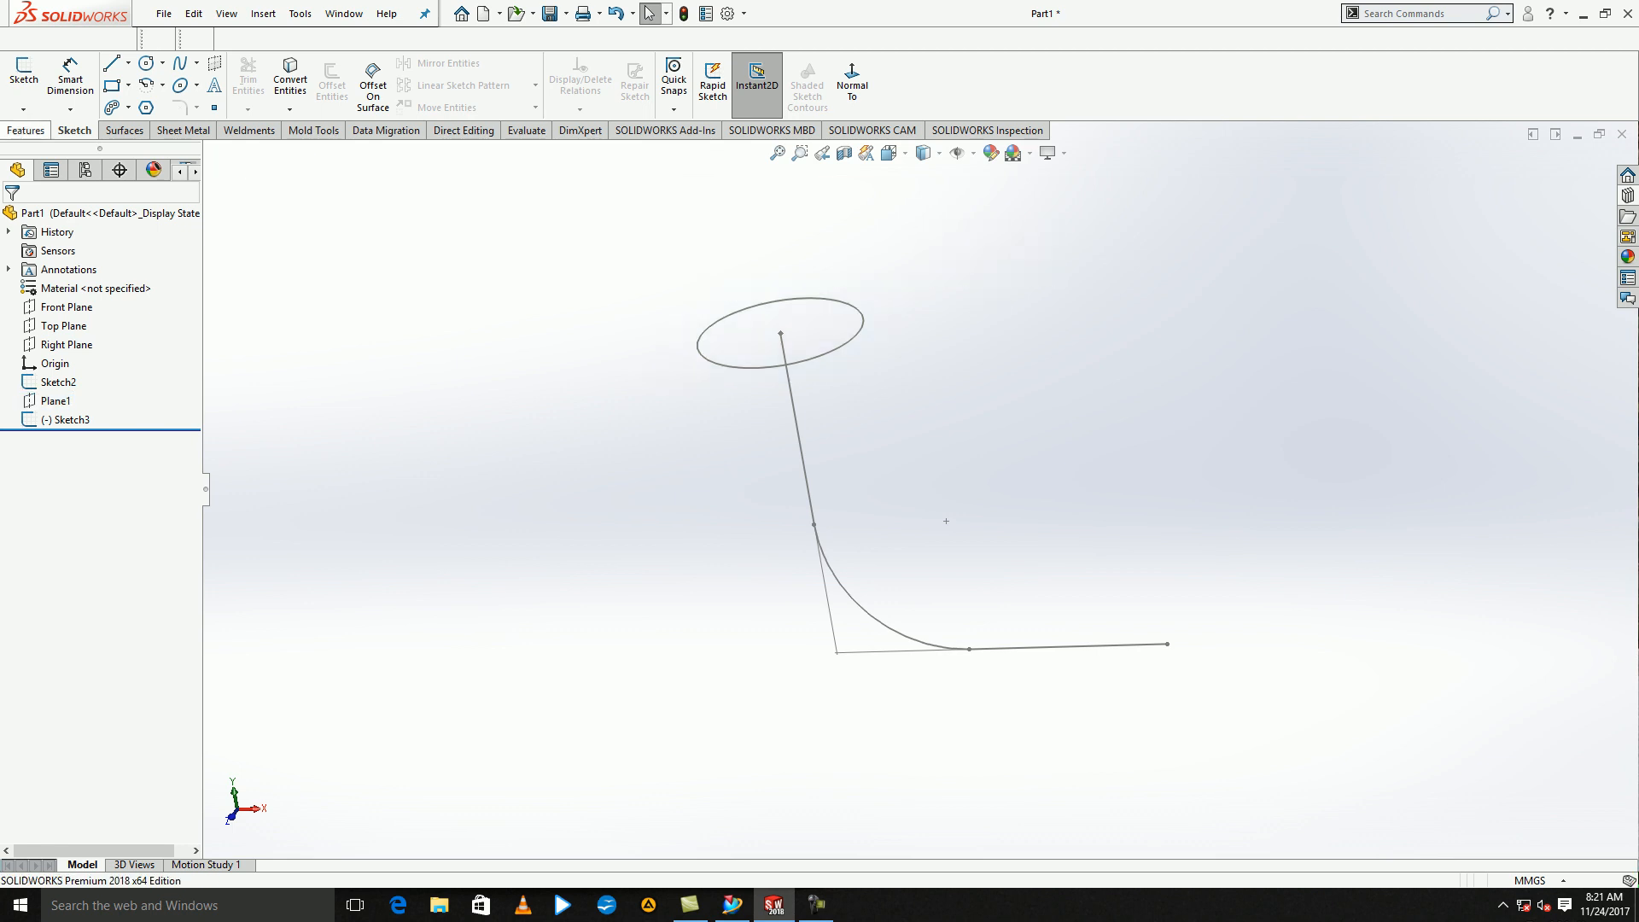
- Set up a Swept Boss/Base with the circle sketch as profile and the filleted L-shaped sketch as path
{"action": "left_click", "coordinate": [25, 130]}
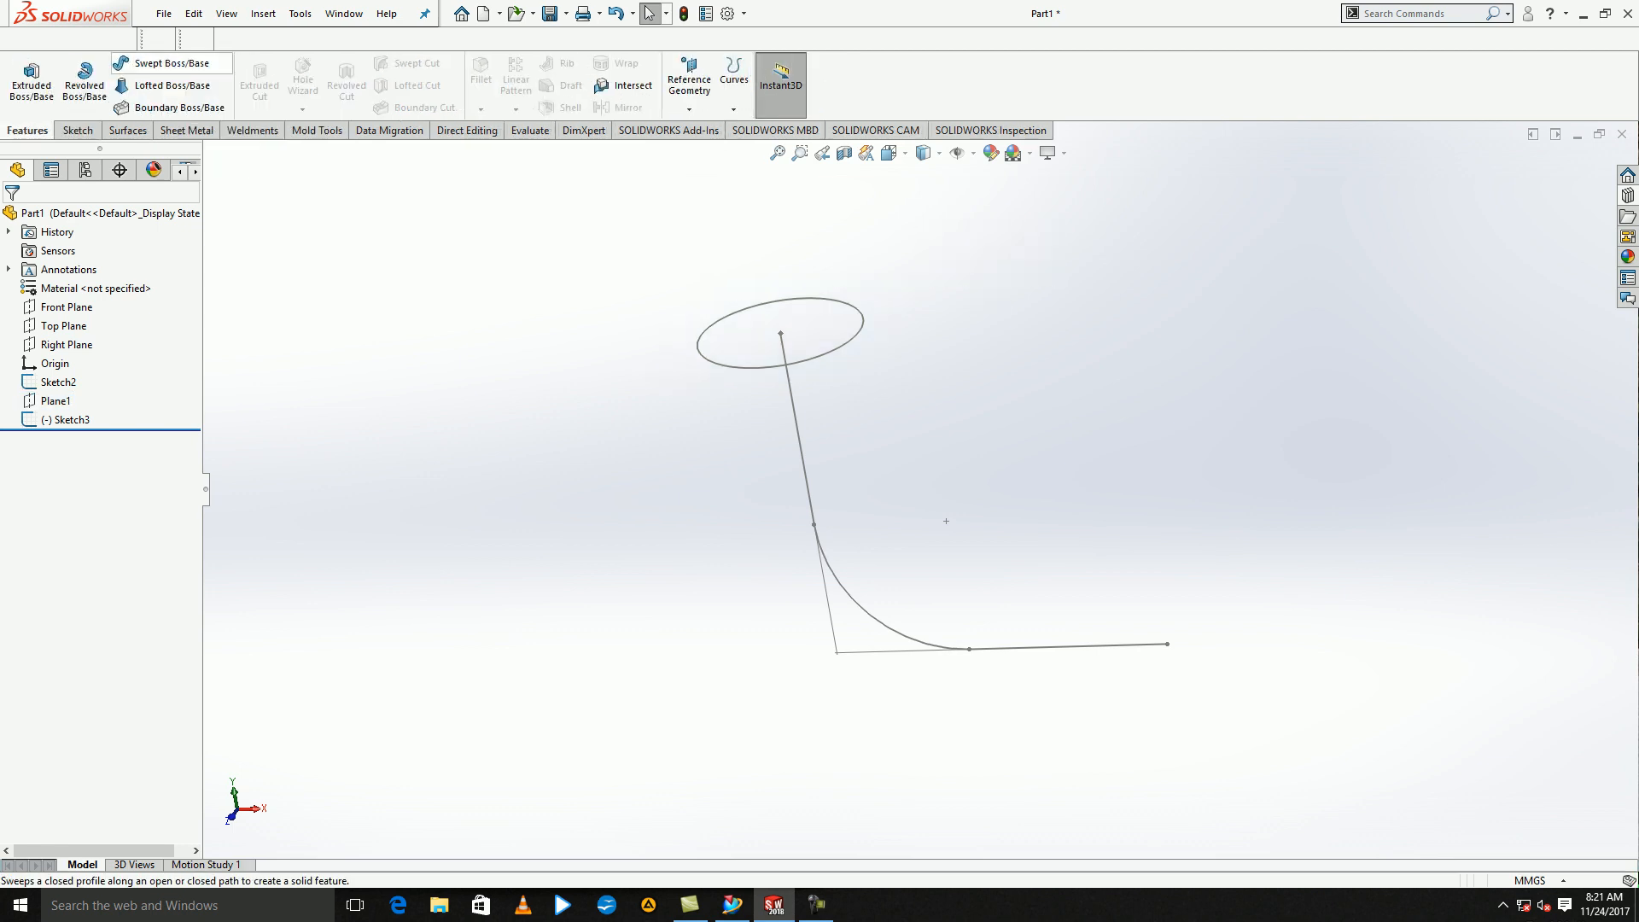
{"action": "left_click", "coordinate": [167, 64]}
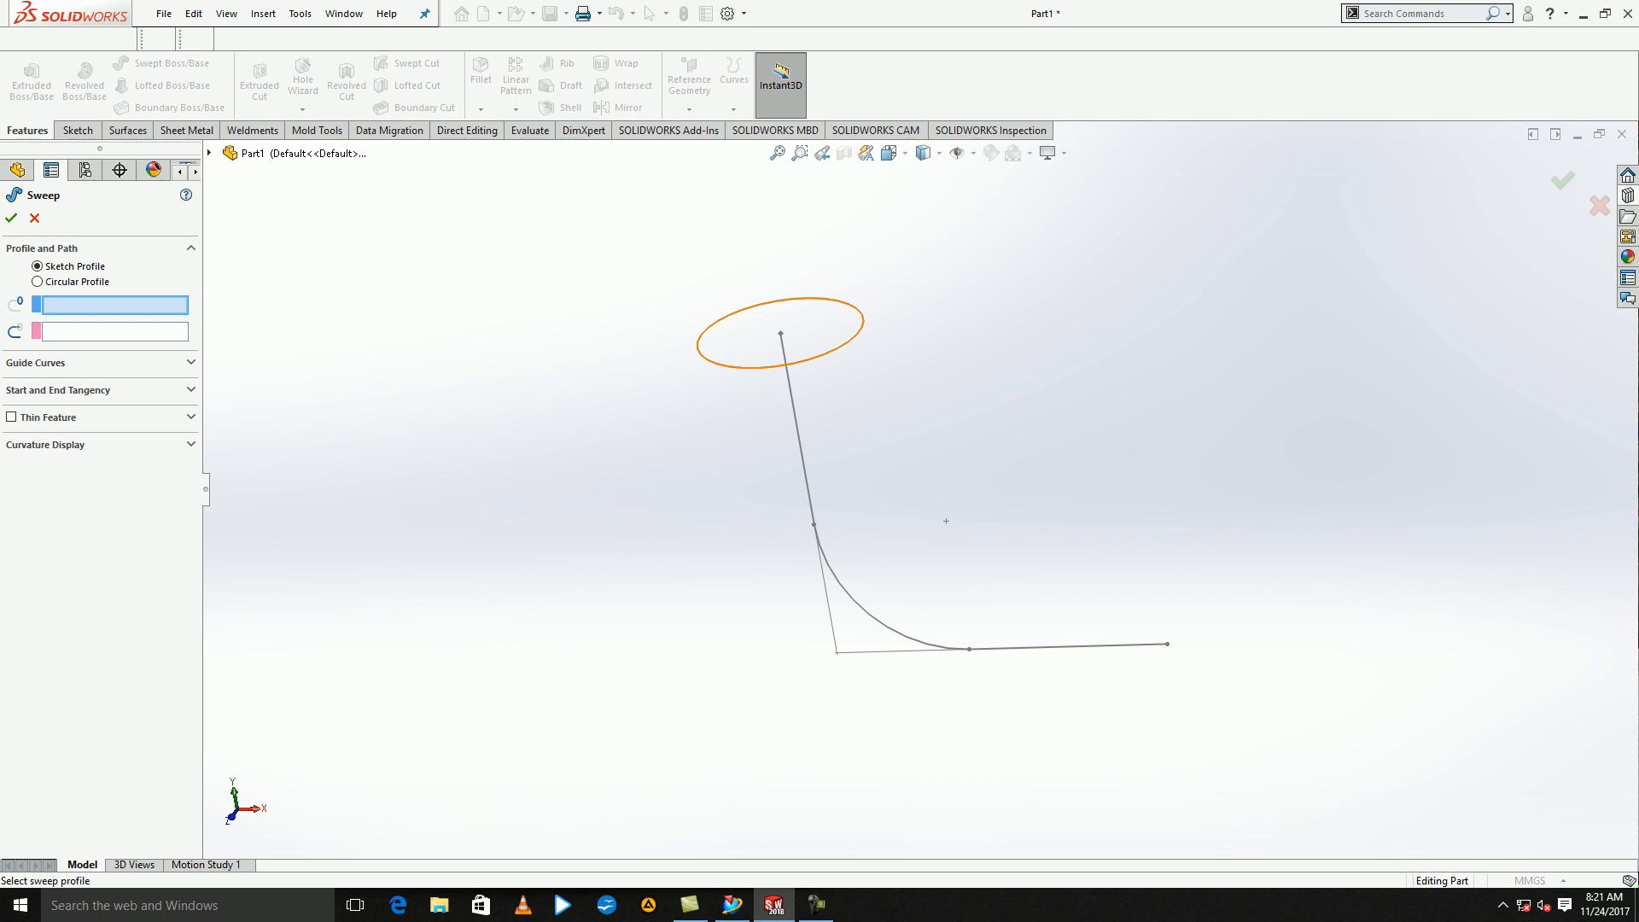
{"action": "left_click", "coordinate": [698, 339]}
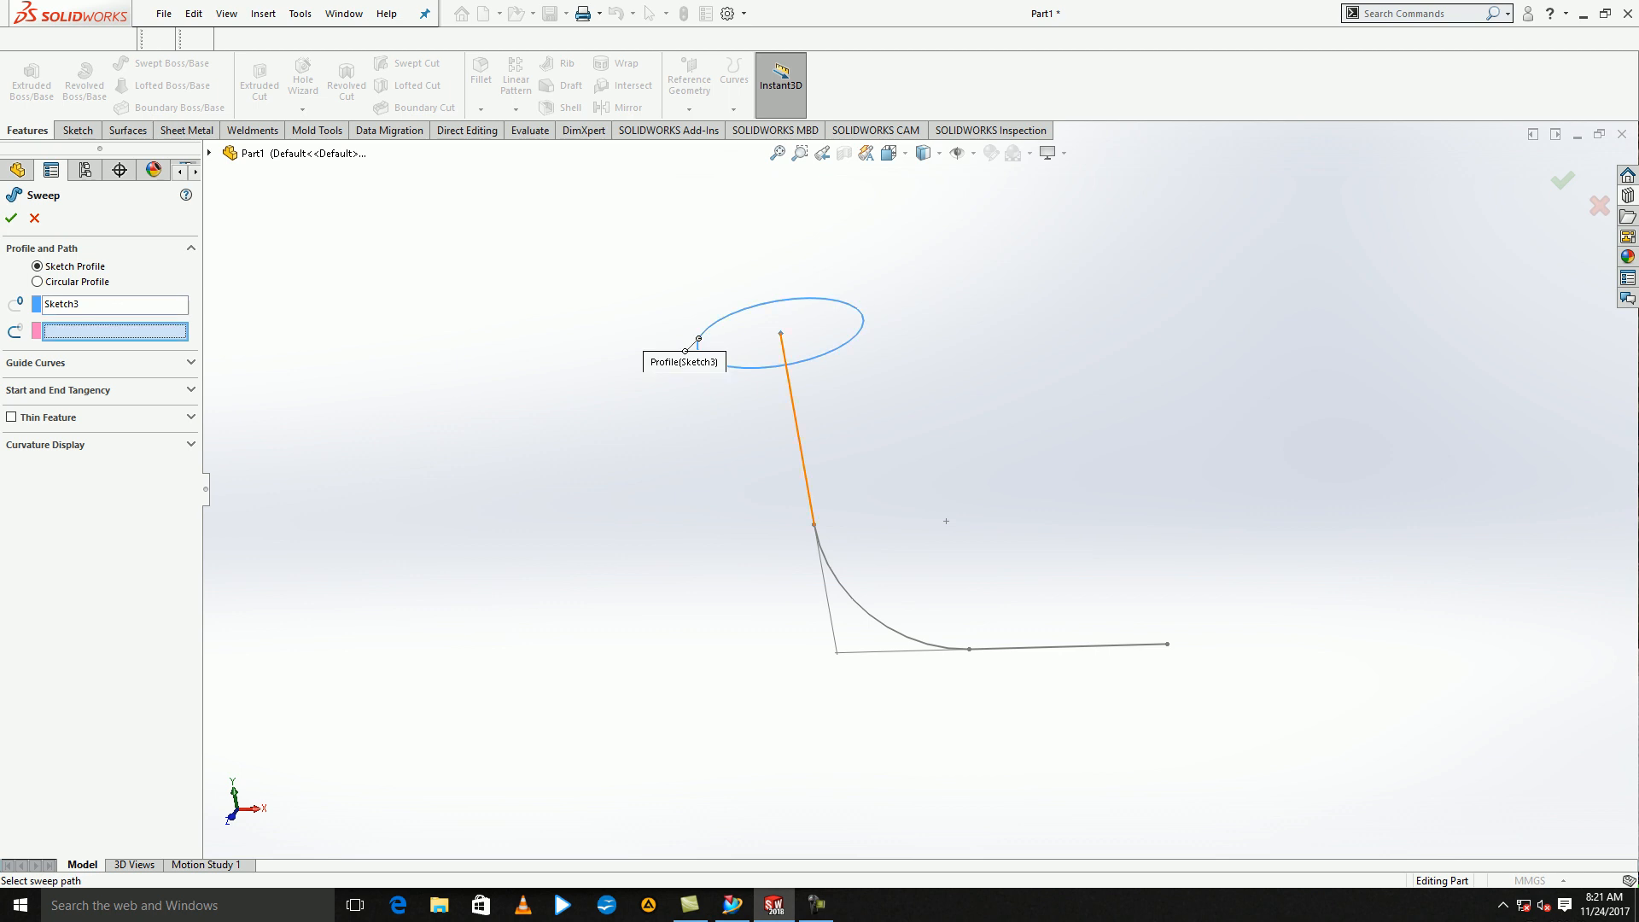
{"action": "left_click", "coordinate": [795, 416]}
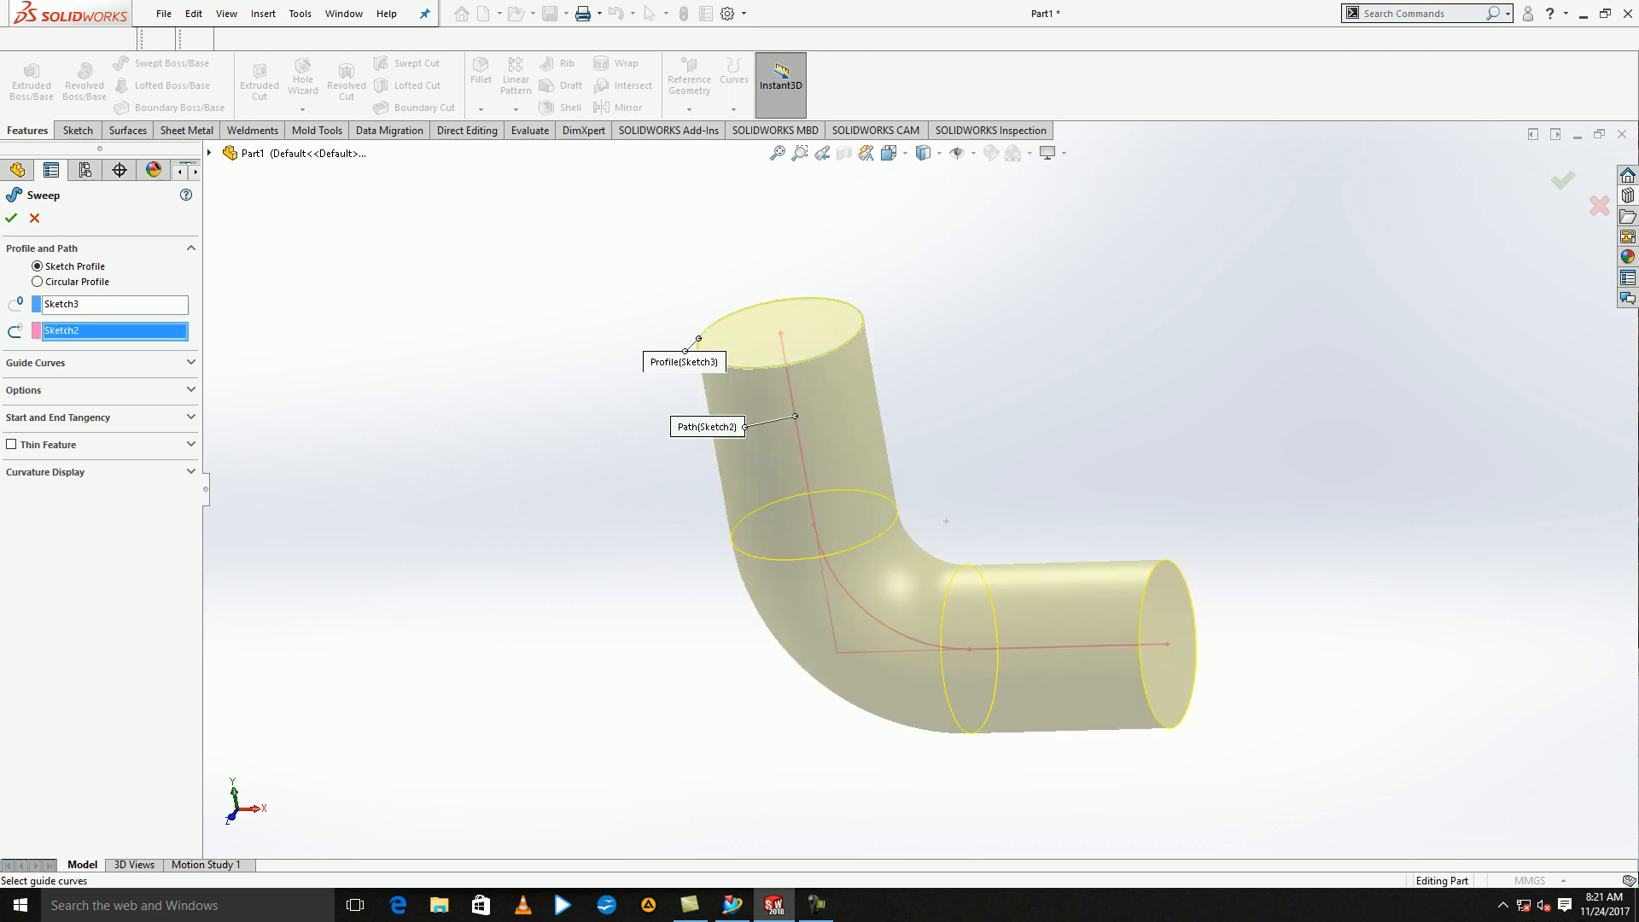
{"action": "middle_click_drag", "start_coordinate": [854, 409], "coordinate": [779, 608]}
{"action": "scroll", "coordinate": [950, 525], "scroll_direction": "down", "scroll_amount": 2}
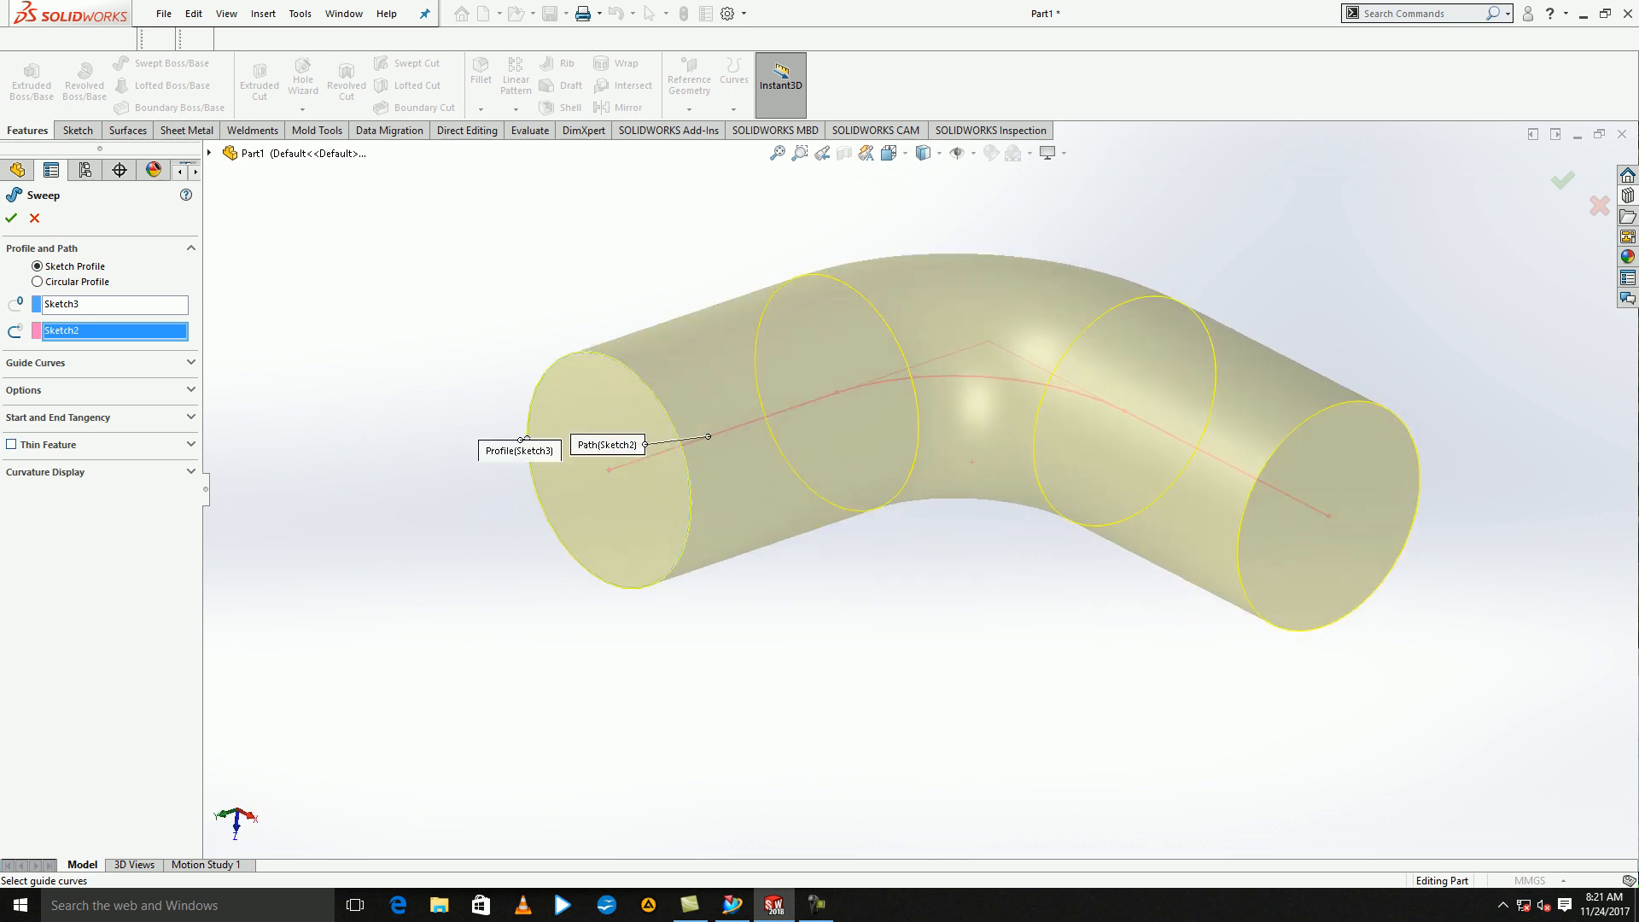
- Make the sweep a one-direction thin feature with a 6 mm wall outside the circle and create it
{"action": "left_click", "coordinate": [12, 444]}
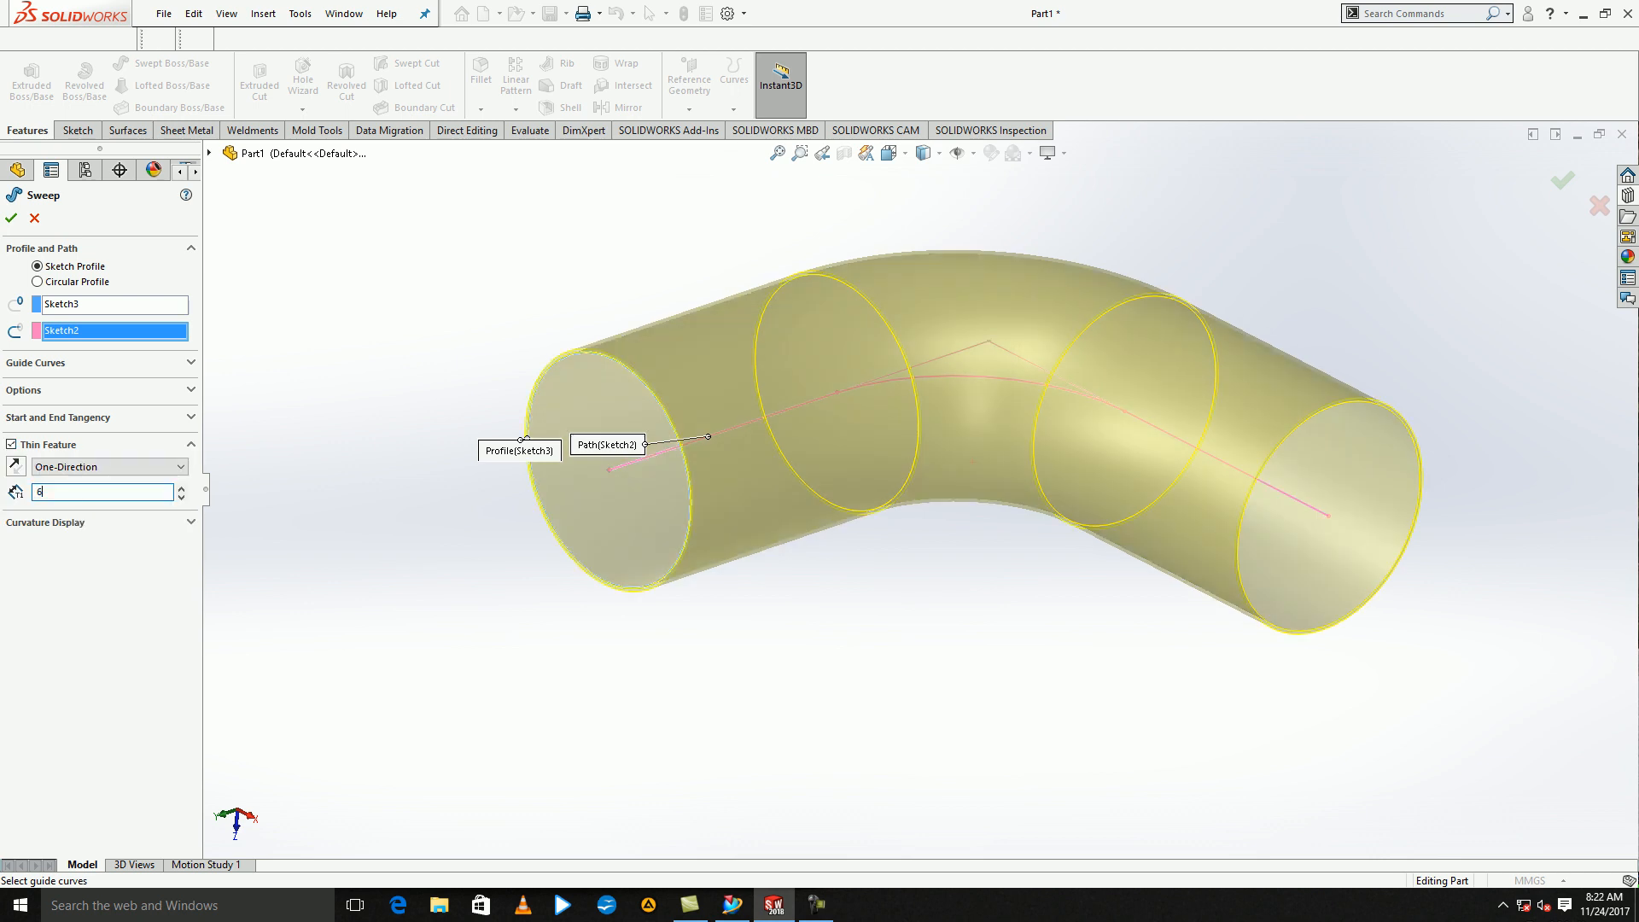
{"action": "key", "text": "Return"}
{"action": "scroll", "coordinate": [479, 383], "scroll_direction": "down", "scroll_amount": 3}
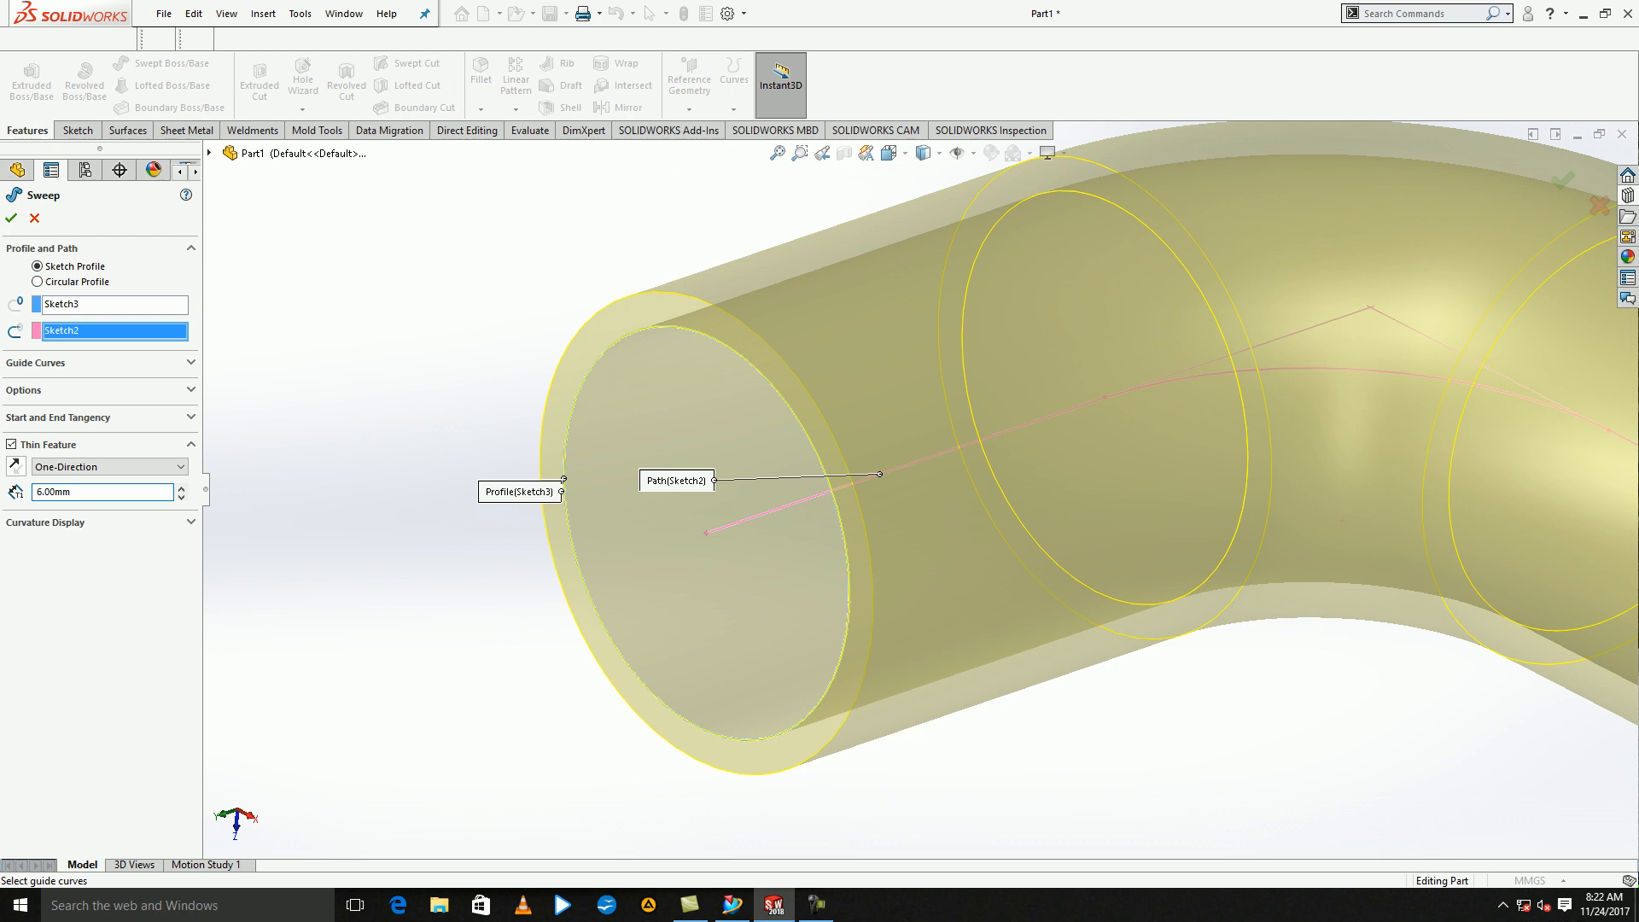
{"action": "left_click", "coordinate": [16, 466]}
{"action": "left_click", "coordinate": [16, 467]}
{"action": "left_click", "coordinate": [11, 218]}
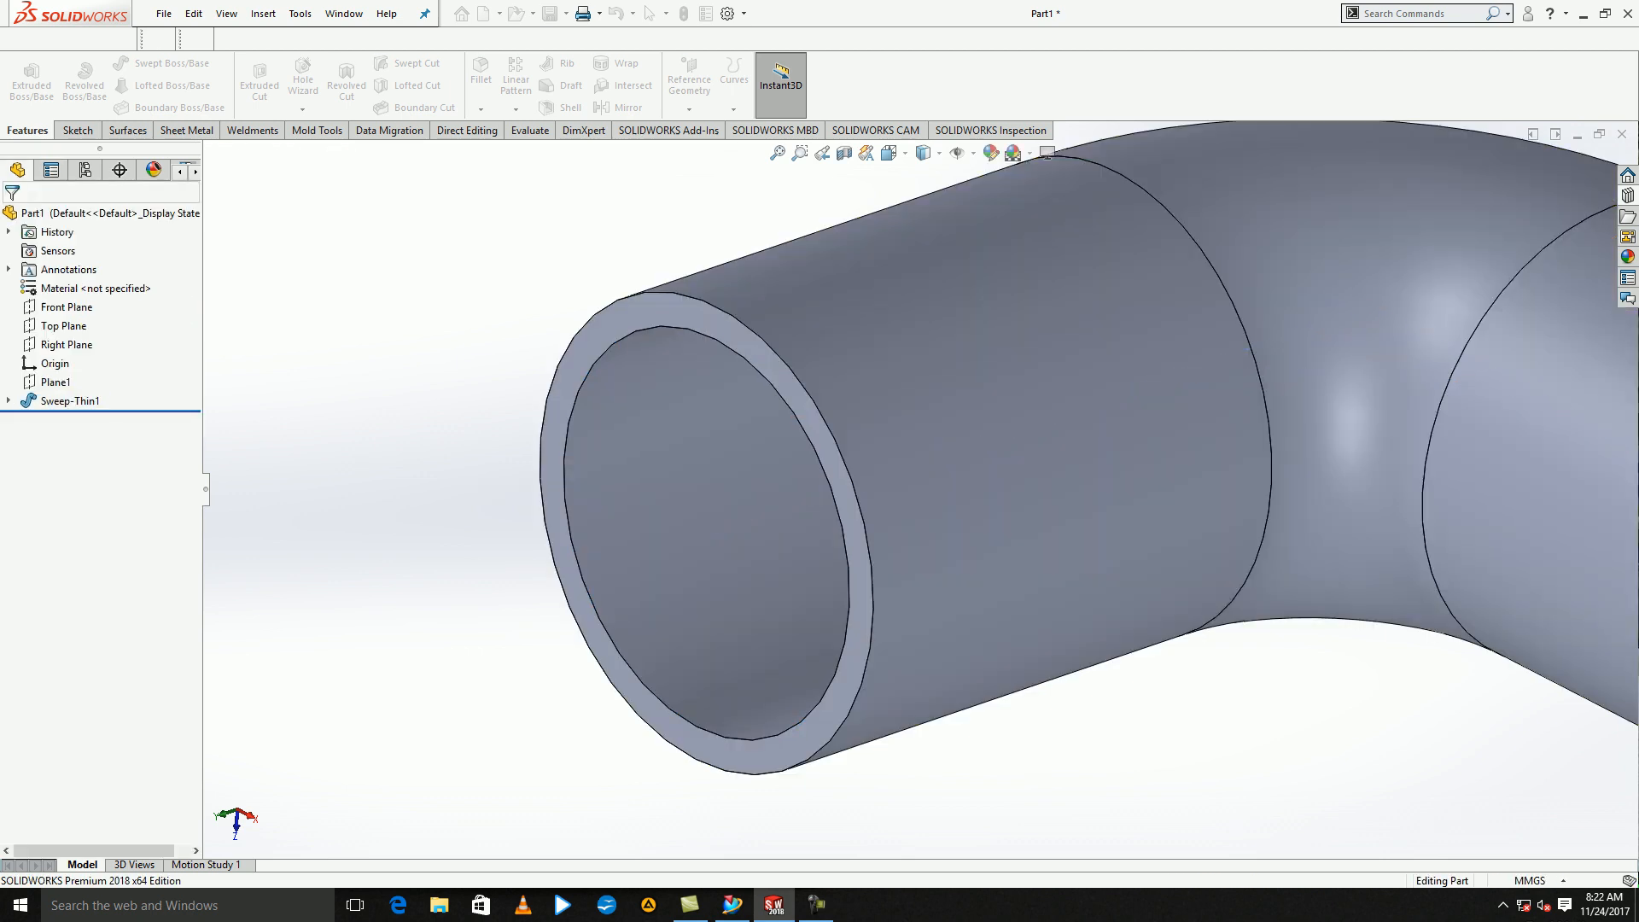
- Undo the thin-walled sweep, edit its profile sketch and delete the 72 mm circle
{"action": "key", "text": "ctrl+z"}
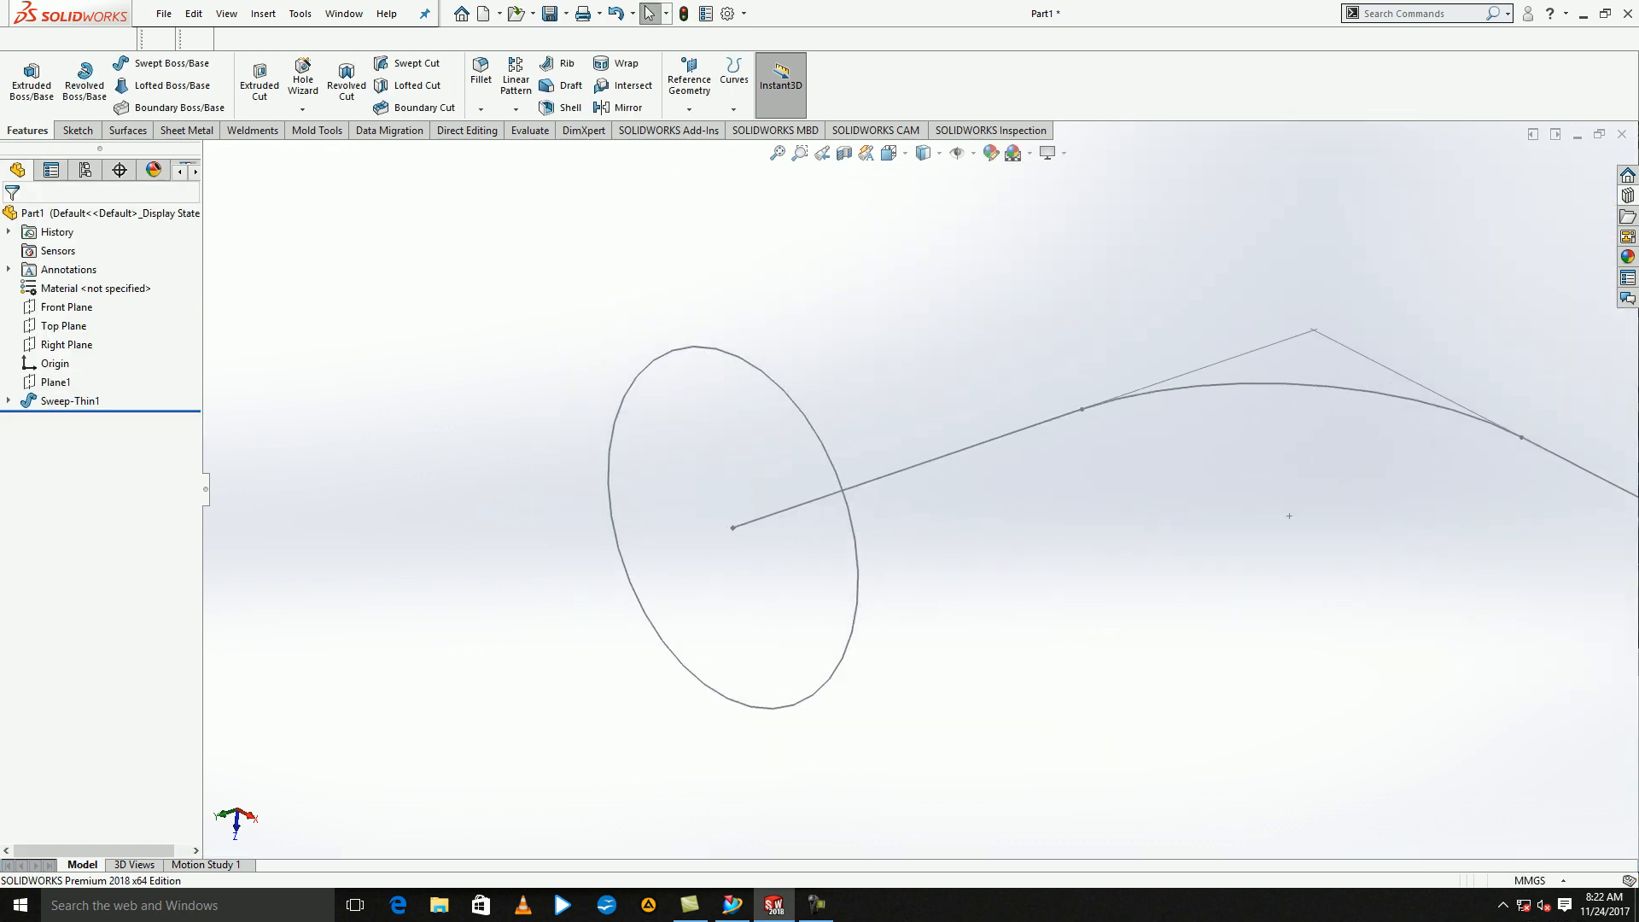
{"action": "left_click", "coordinate": [651, 329]}
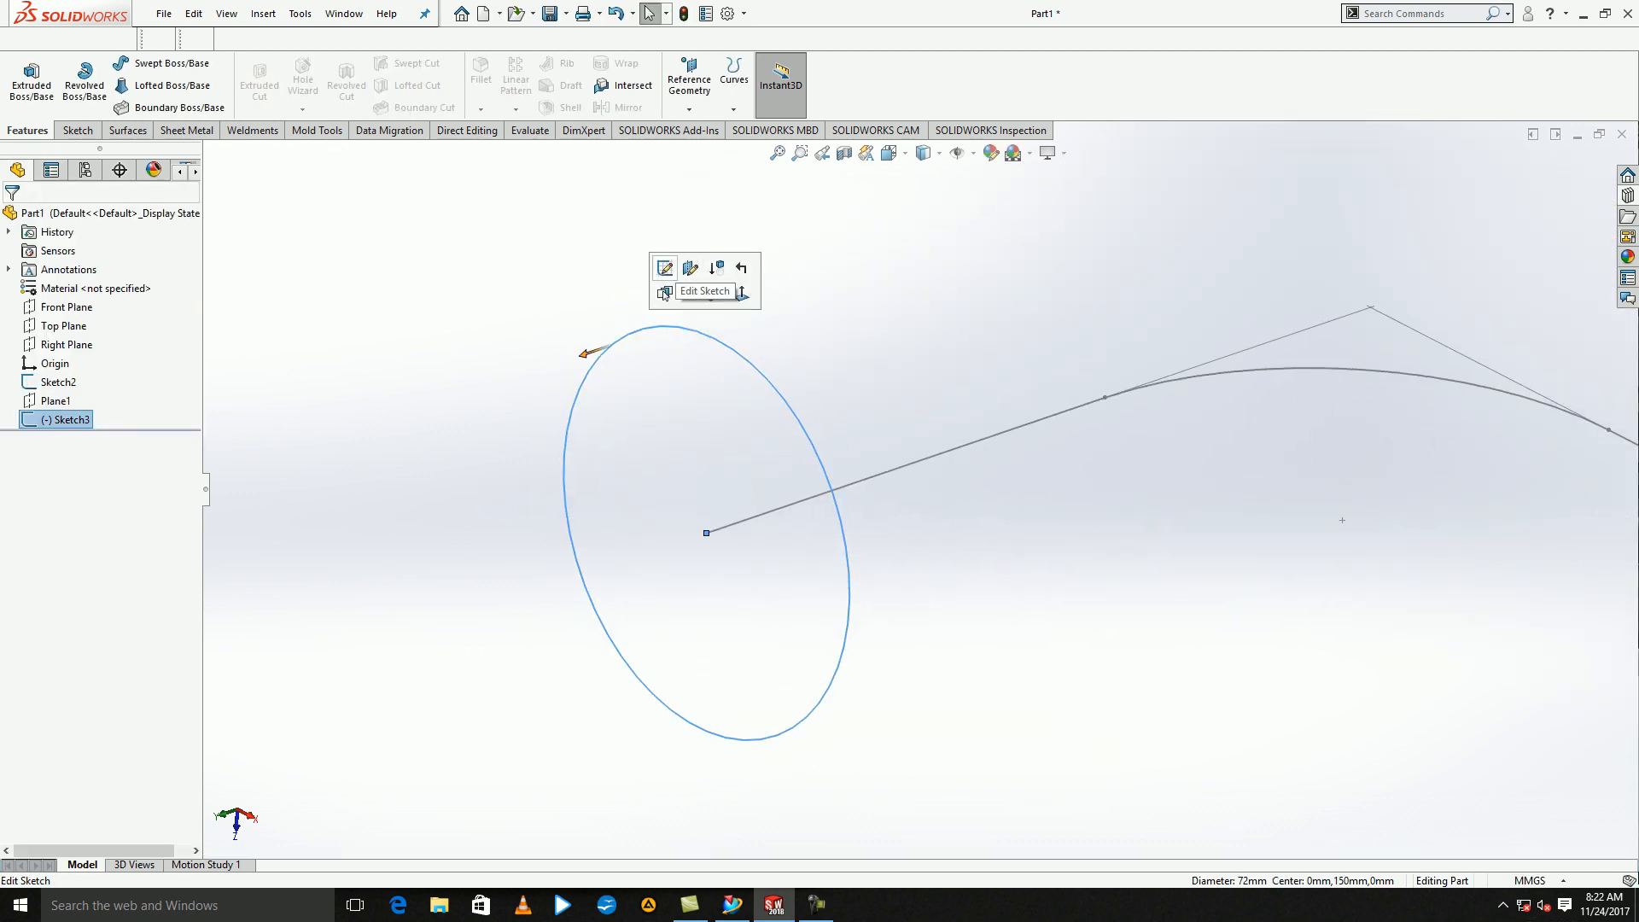
{"action": "left_click", "coordinate": [665, 267]}
{"action": "left_click", "coordinate": [660, 333]}
{"action": "key", "text": "Delete"}
- Sketch a hexagon centred on the path's endpoint with an inscribed circle about 27 mm in diameter, and exit the sketch
{"action": "left_click", "coordinate": [146, 108]}
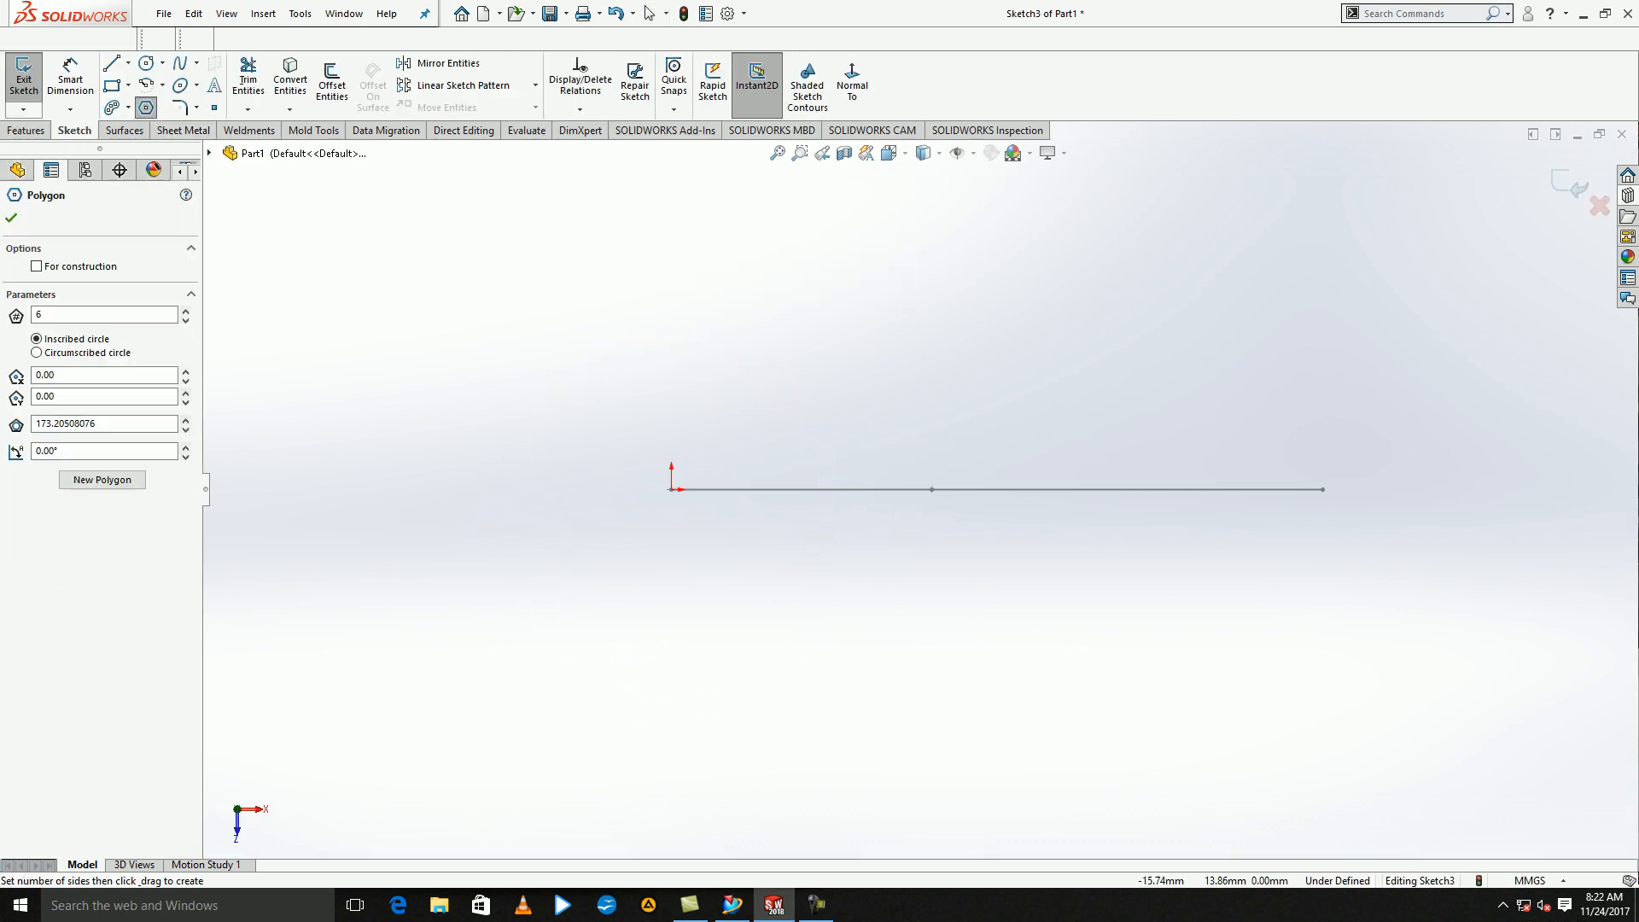
{"action": "mouse_move", "coordinate": [671, 489]}
{"action": "left_mouse_down"}
{"action": "mouse_move", "coordinate": [713, 474]}
{"action": "mouse_move", "coordinate": [738, 489]}
{"action": "left_mouse_up"}
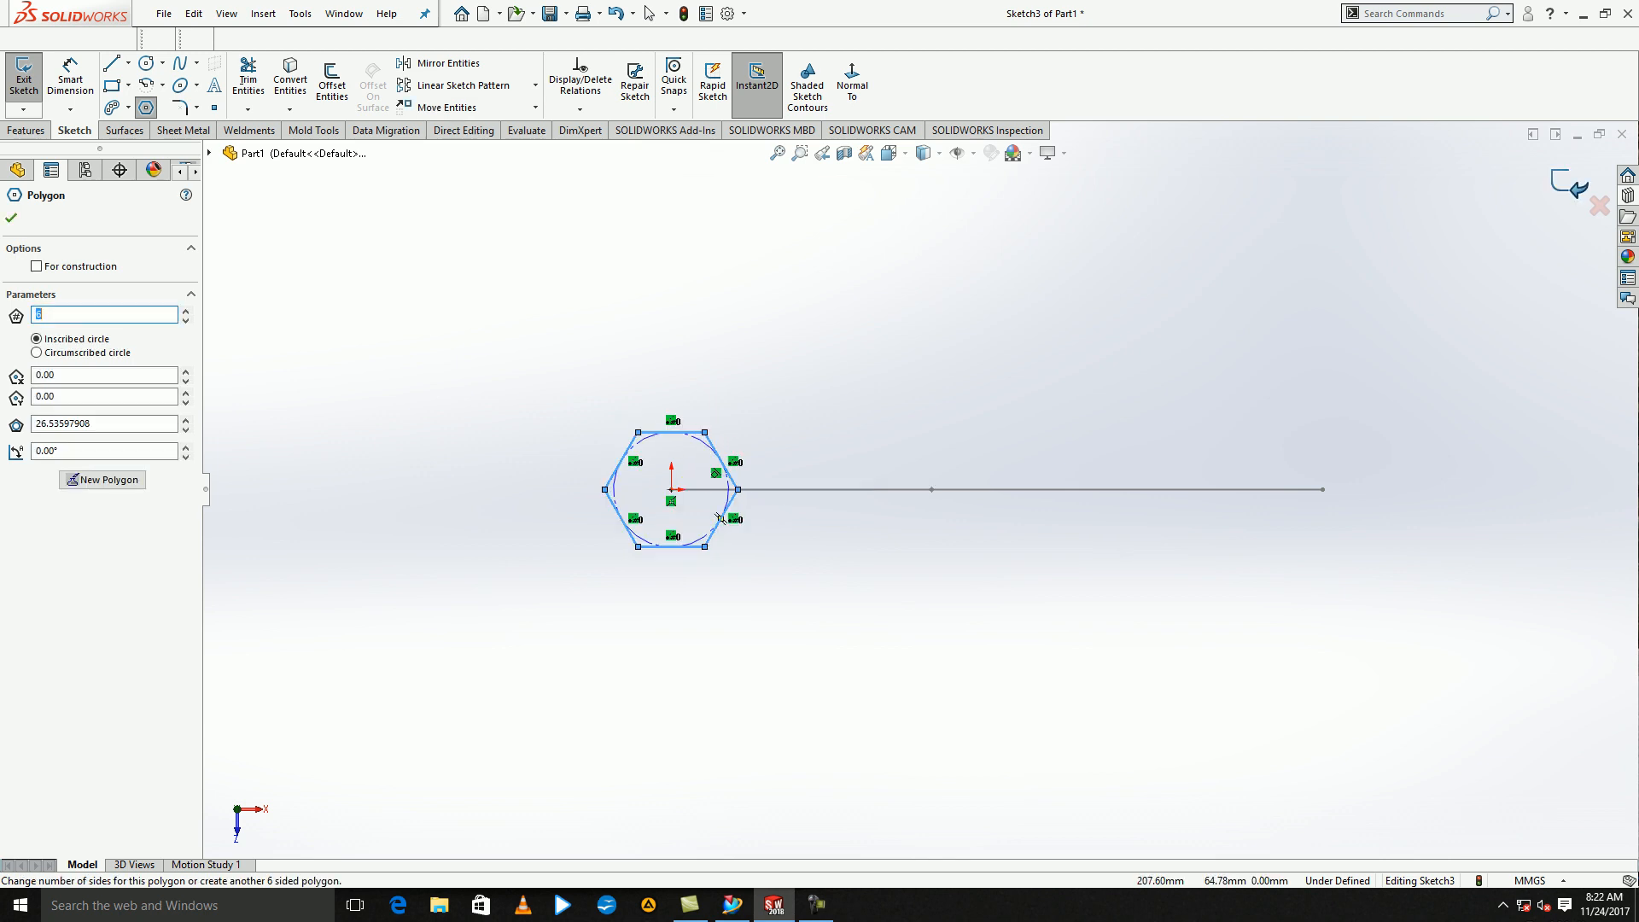
{"action": "left_click", "coordinate": [1570, 184]}
- Try a solid Swept Boss/Base with the hexagon as profile and the filleted L-shaped sketch as path, and undo it
{"action": "middle_click_drag", "start_coordinate": [719, 518], "coordinate": [963, 453]}
{"action": "left_click", "coordinate": [171, 63]}
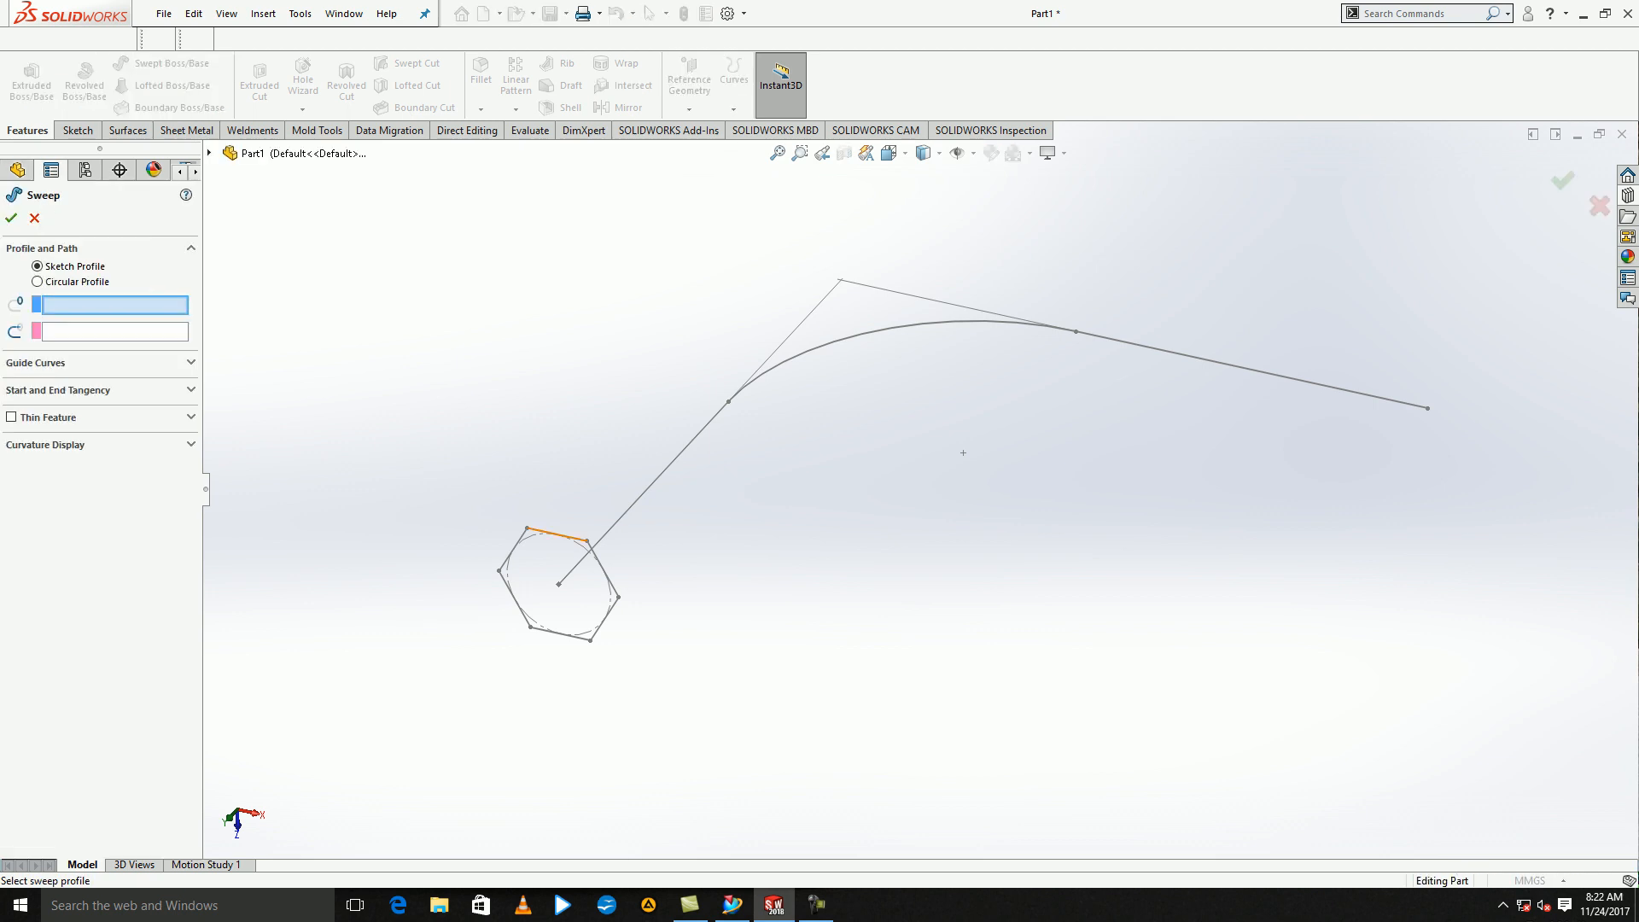
{"action": "left_click", "coordinate": [628, 510]}
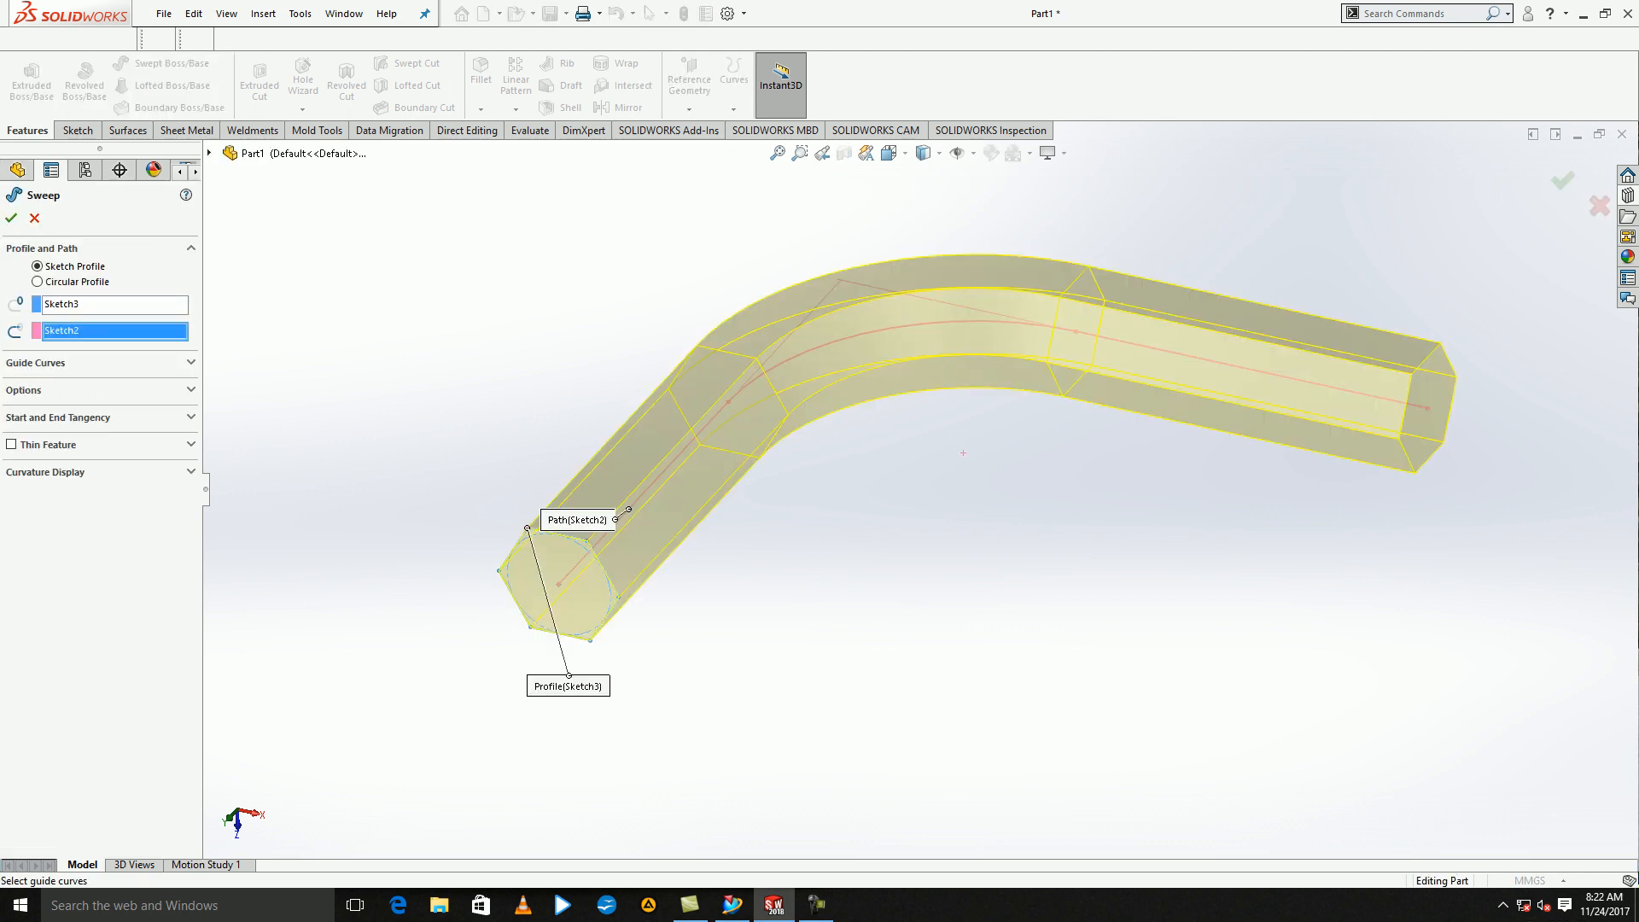
{"action": "key", "text": "Return"}
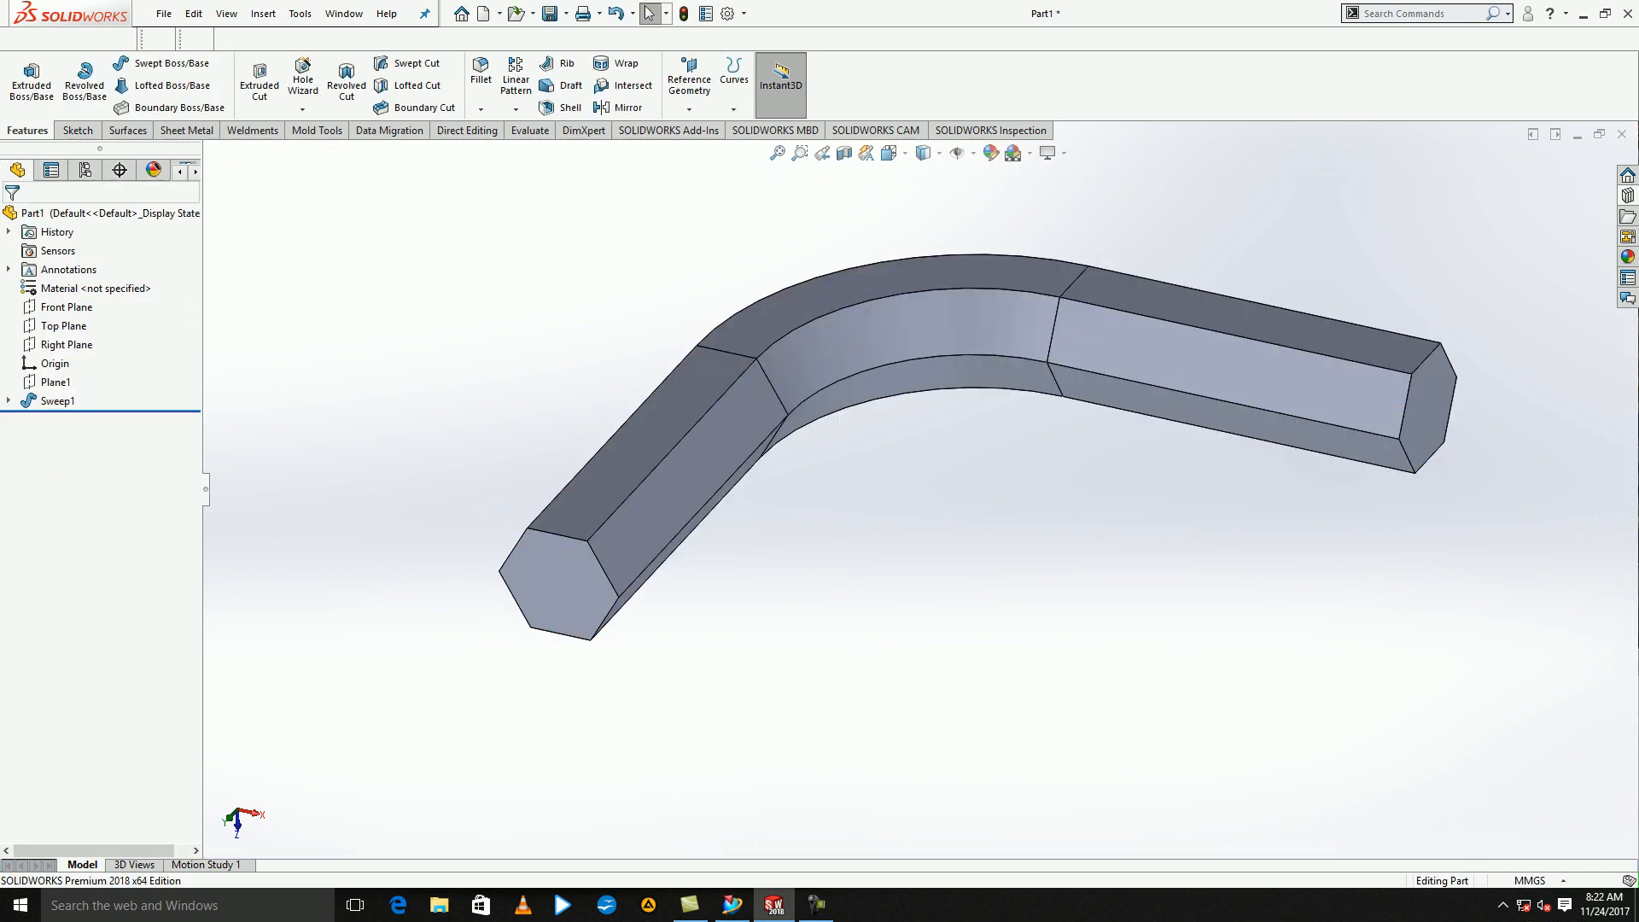
{"action": "key", "text": "ctrl+z"}
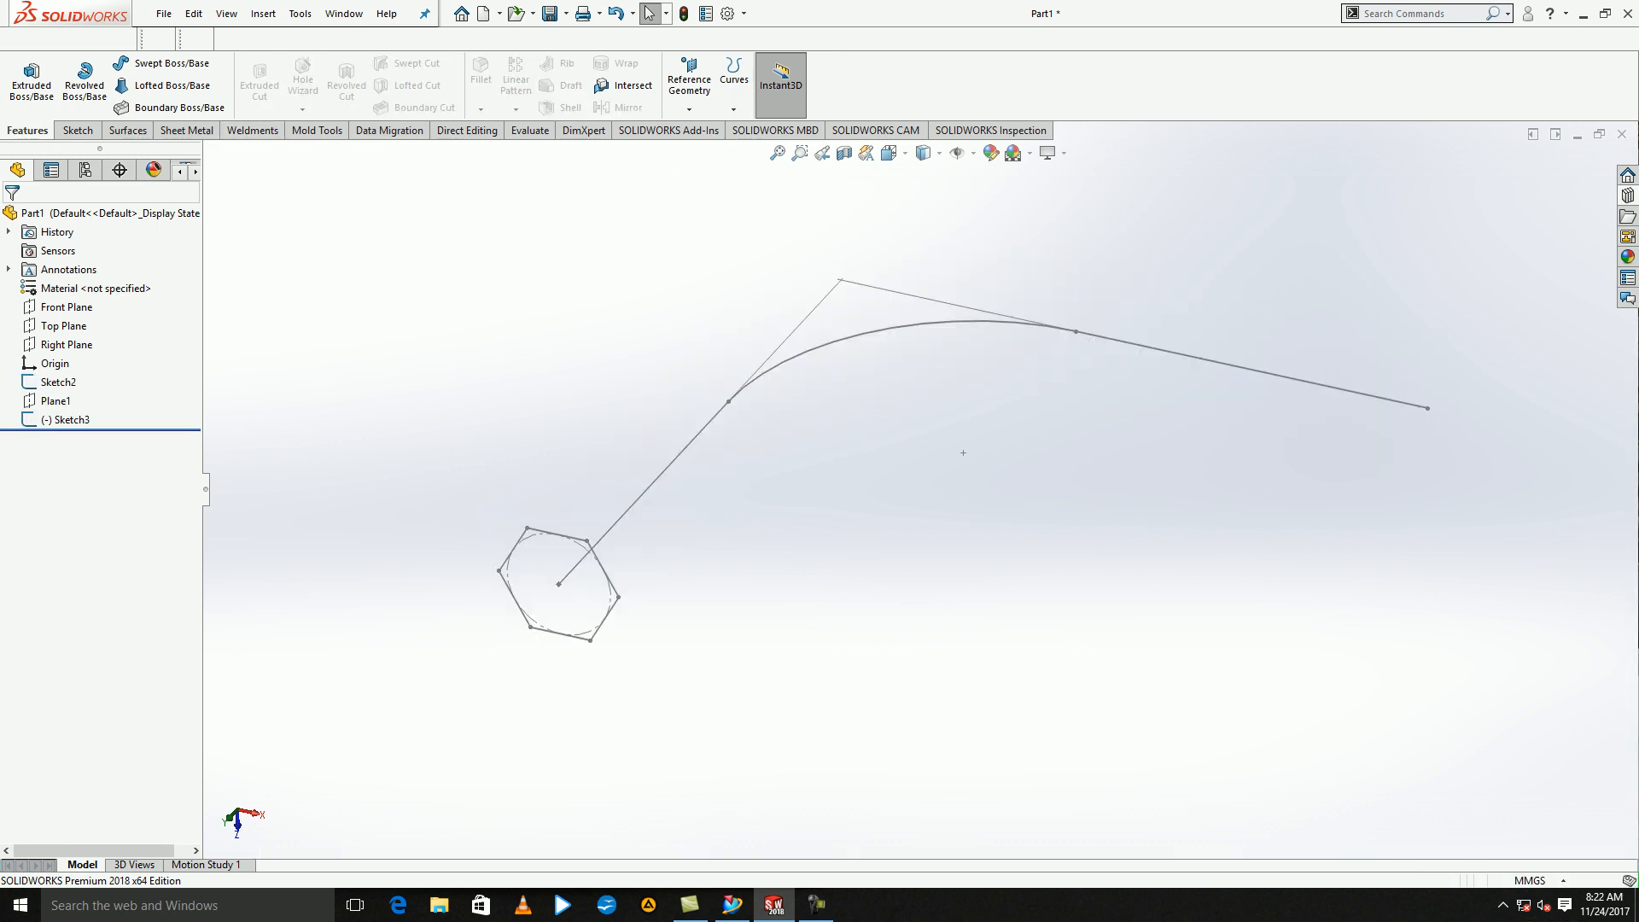
- Try a Swept Boss/Base with a 25 mm circular profile along the filleted L-shaped path, and cancel it
{"action": "left_click", "coordinate": [166, 63]}
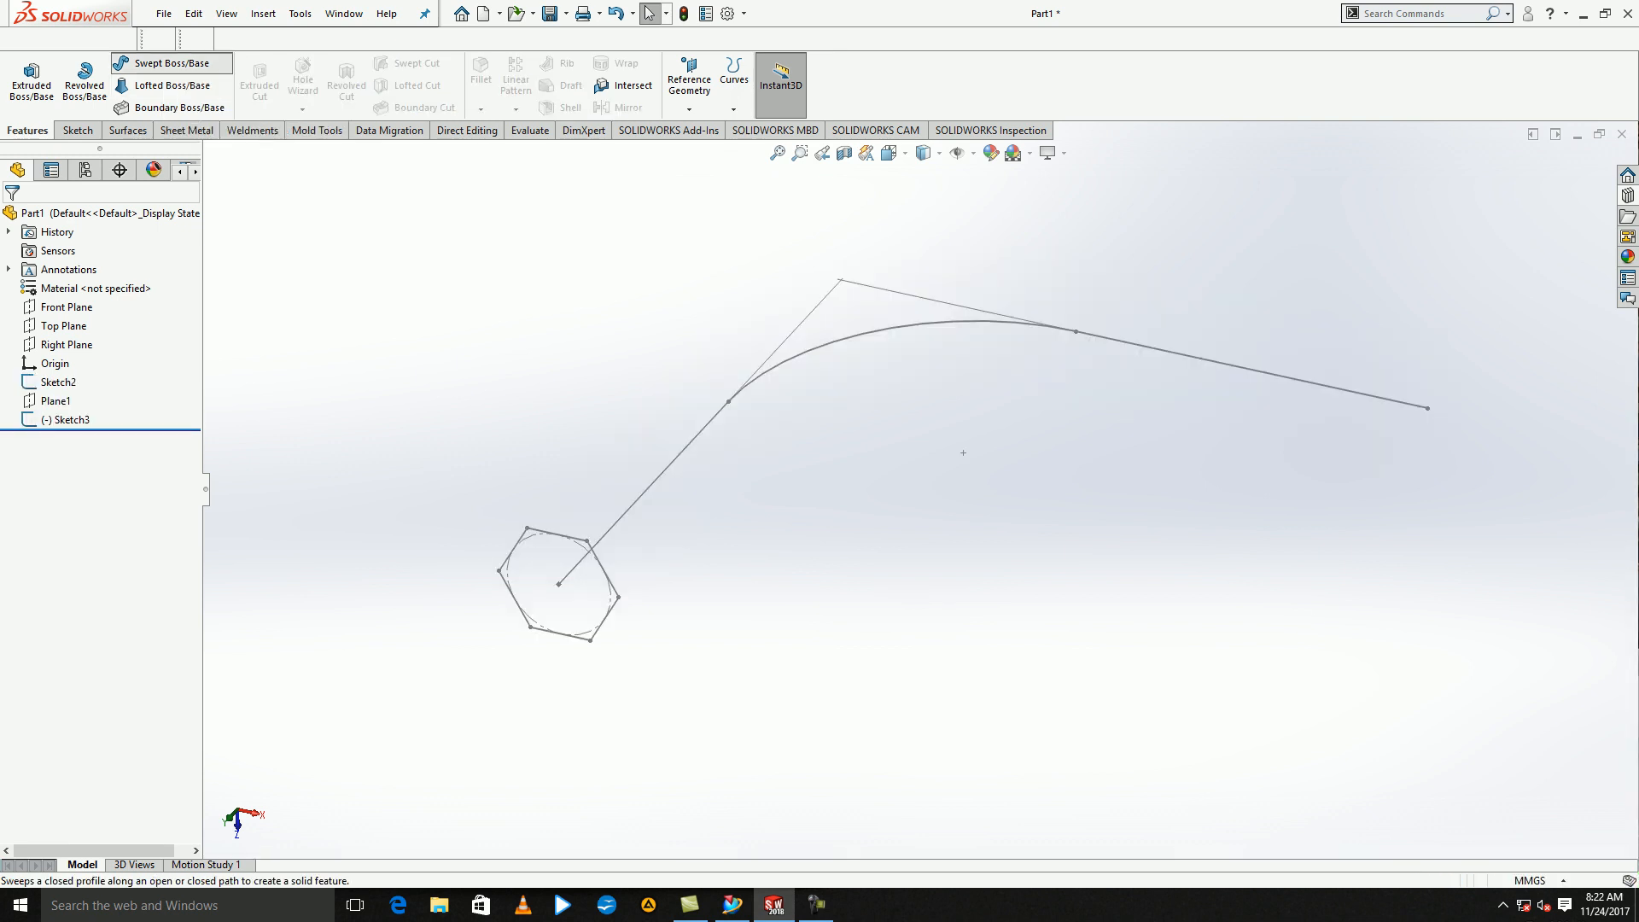
{"action": "left_click", "coordinate": [38, 282]}
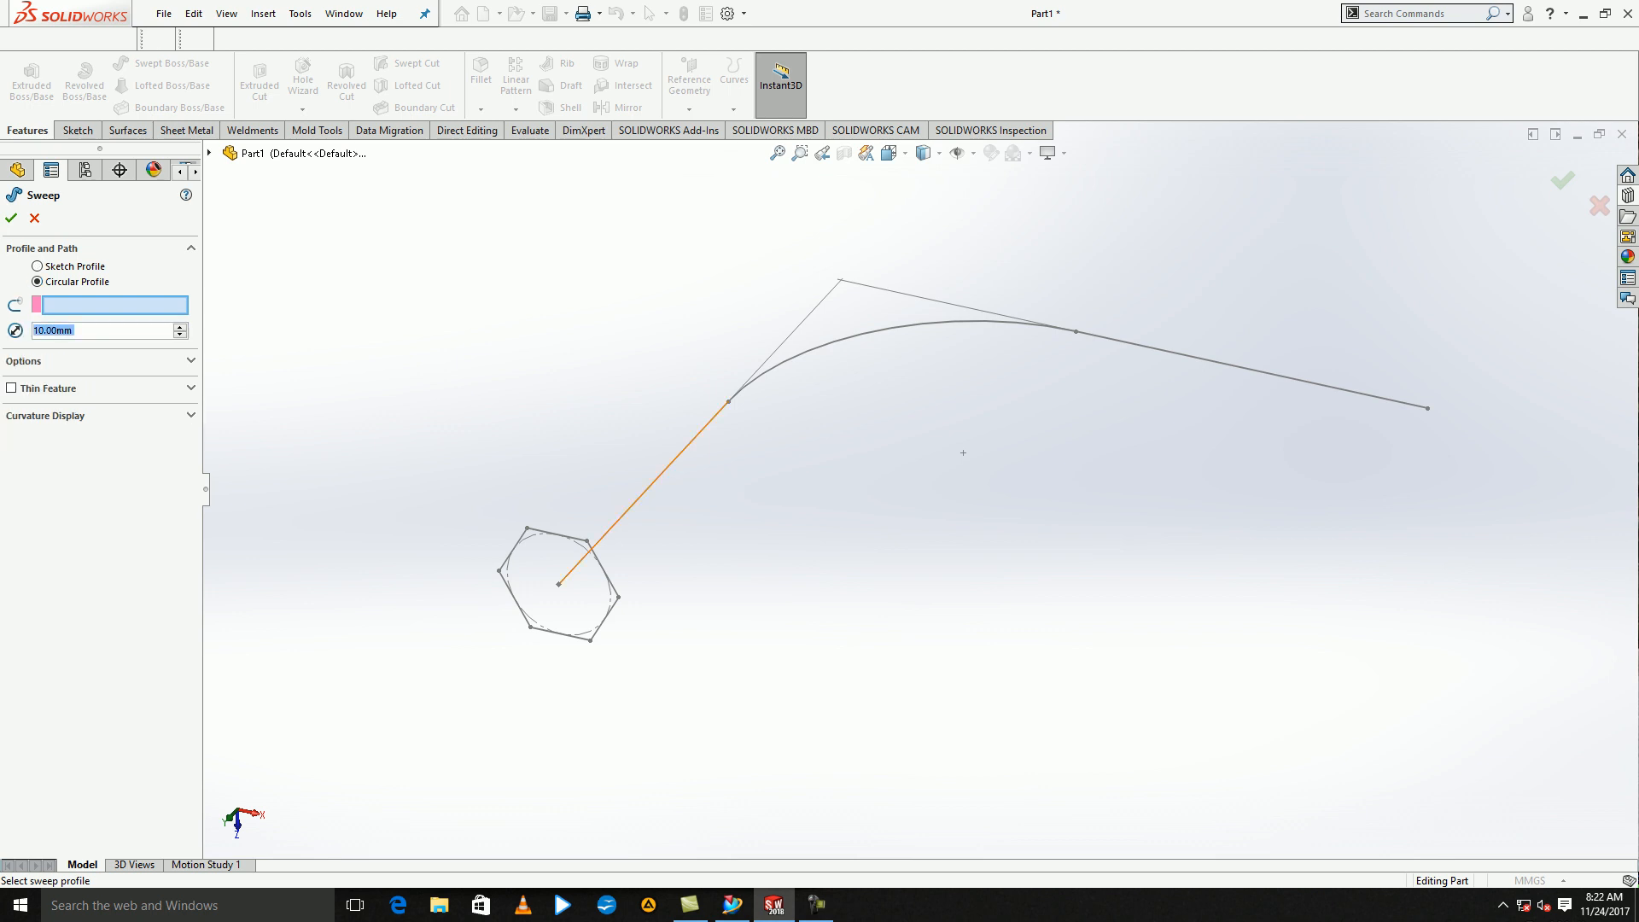
{"action": "left_click", "coordinate": [649, 486]}
{"action": "type", "text": "25"}
{"action": "key", "text": "Return"}
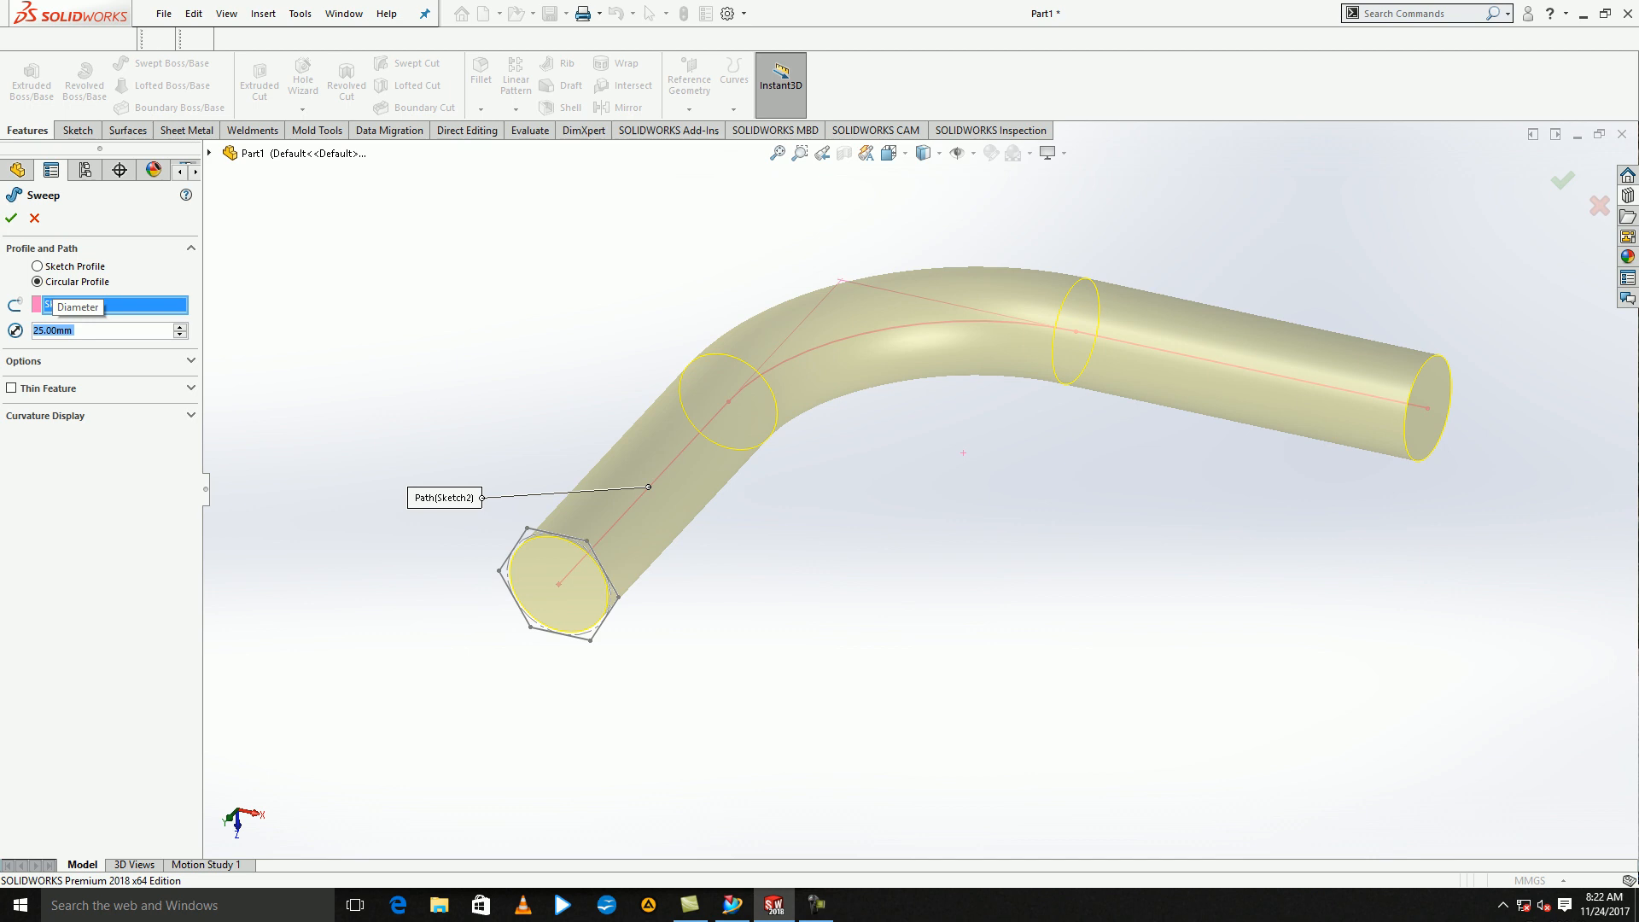
{"action": "key", "text": "Escape"}
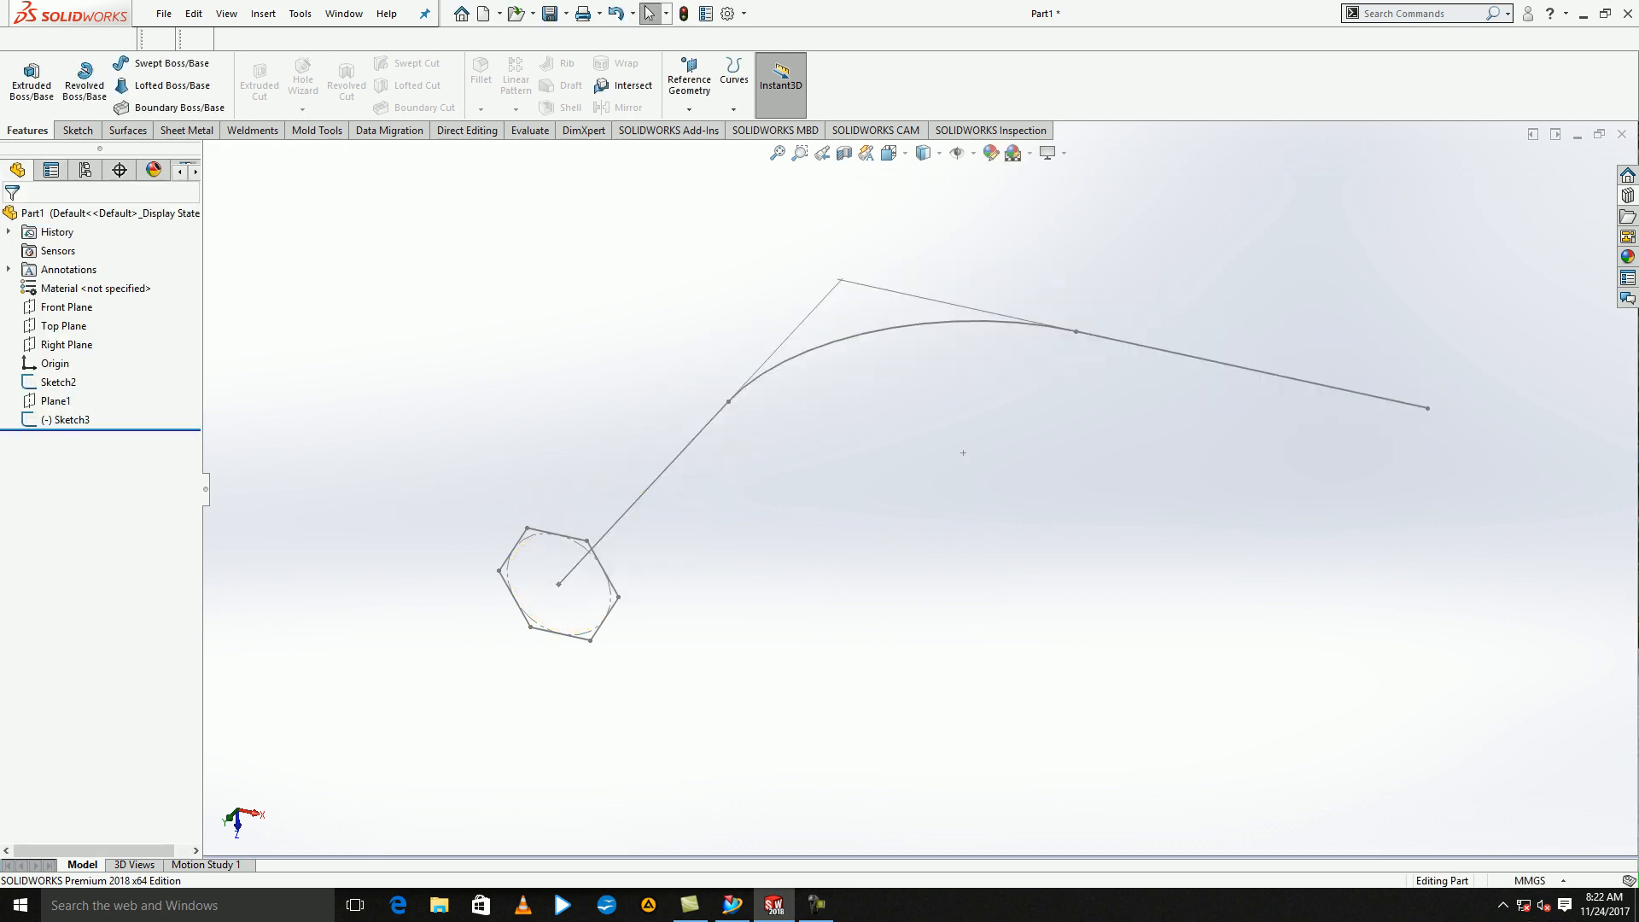
- Start an Extruded Boss/Base on the Front Plane and sketch a rectangle about 180 mm wide around the path's bend, extending past its corner
{"action": "left_click", "coordinate": [59, 308]}
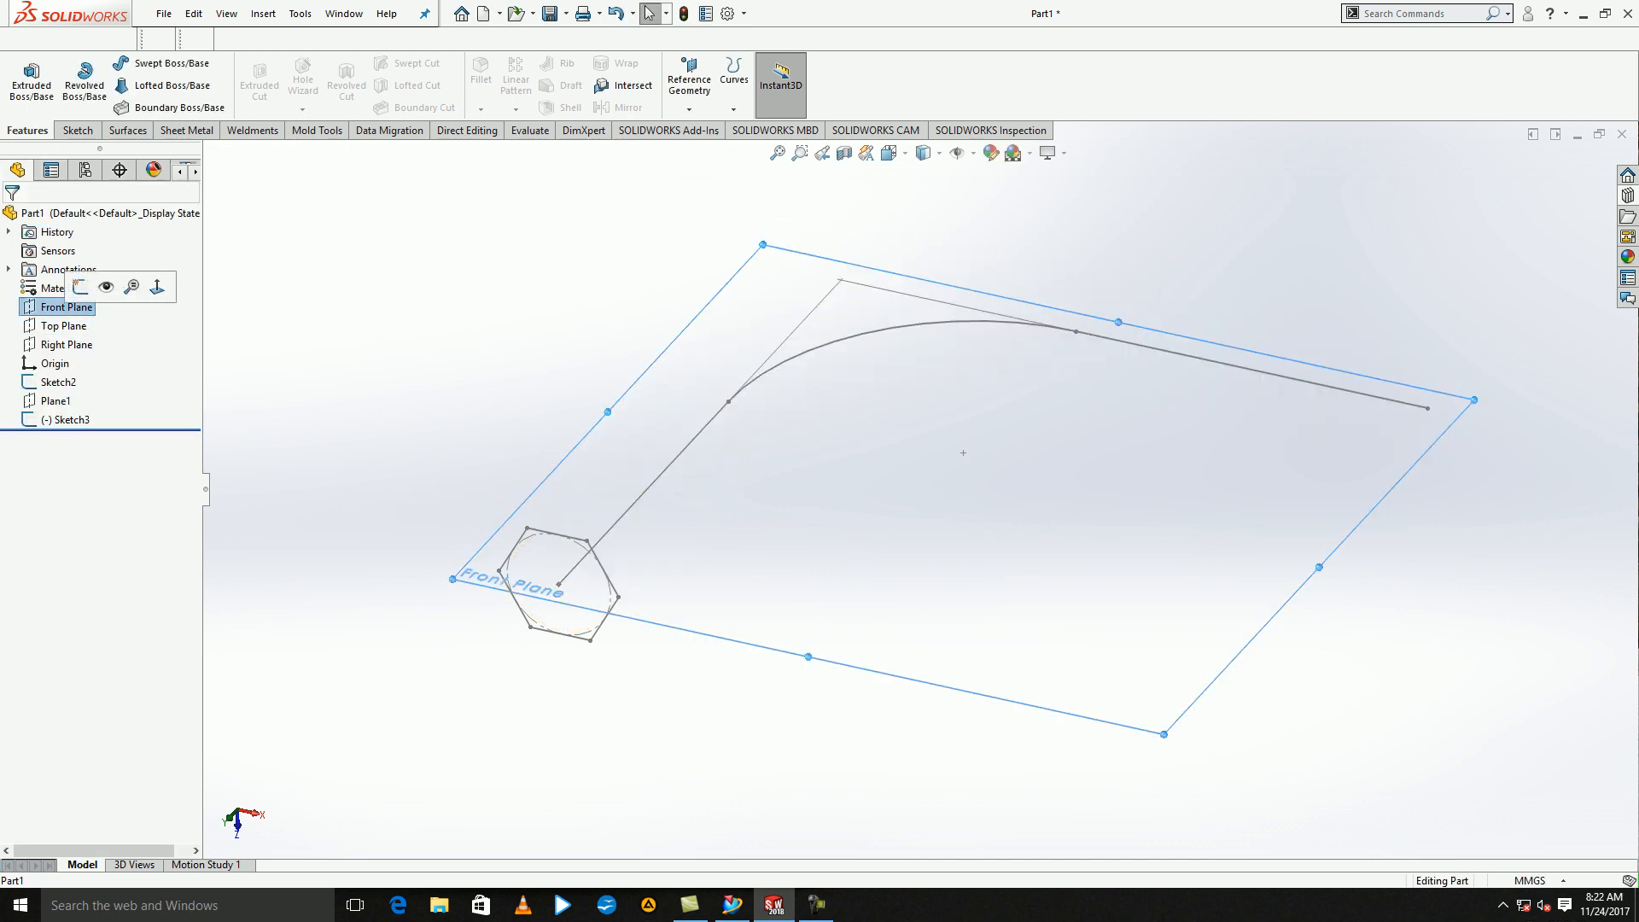
{"action": "left_click", "coordinate": [32, 83]}
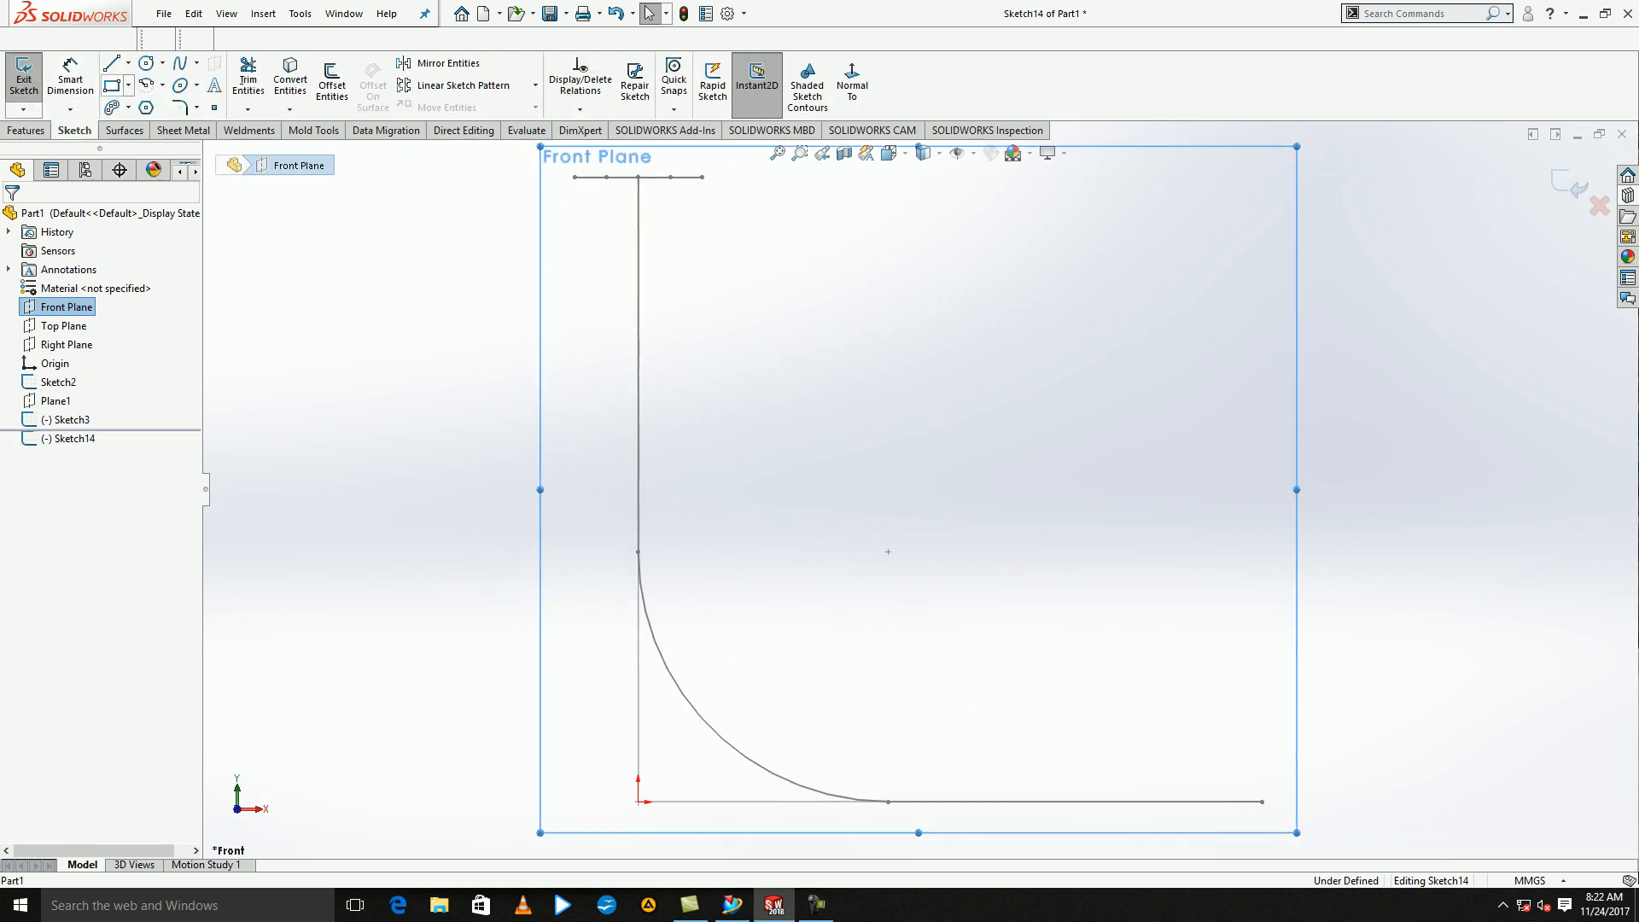
{"action": "left_click", "coordinate": [112, 86]}
{"action": "left_click", "coordinate": [511, 230]}
{"action": "scroll", "coordinate": [811, 359], "scroll_direction": "up", "scroll_amount": 1}
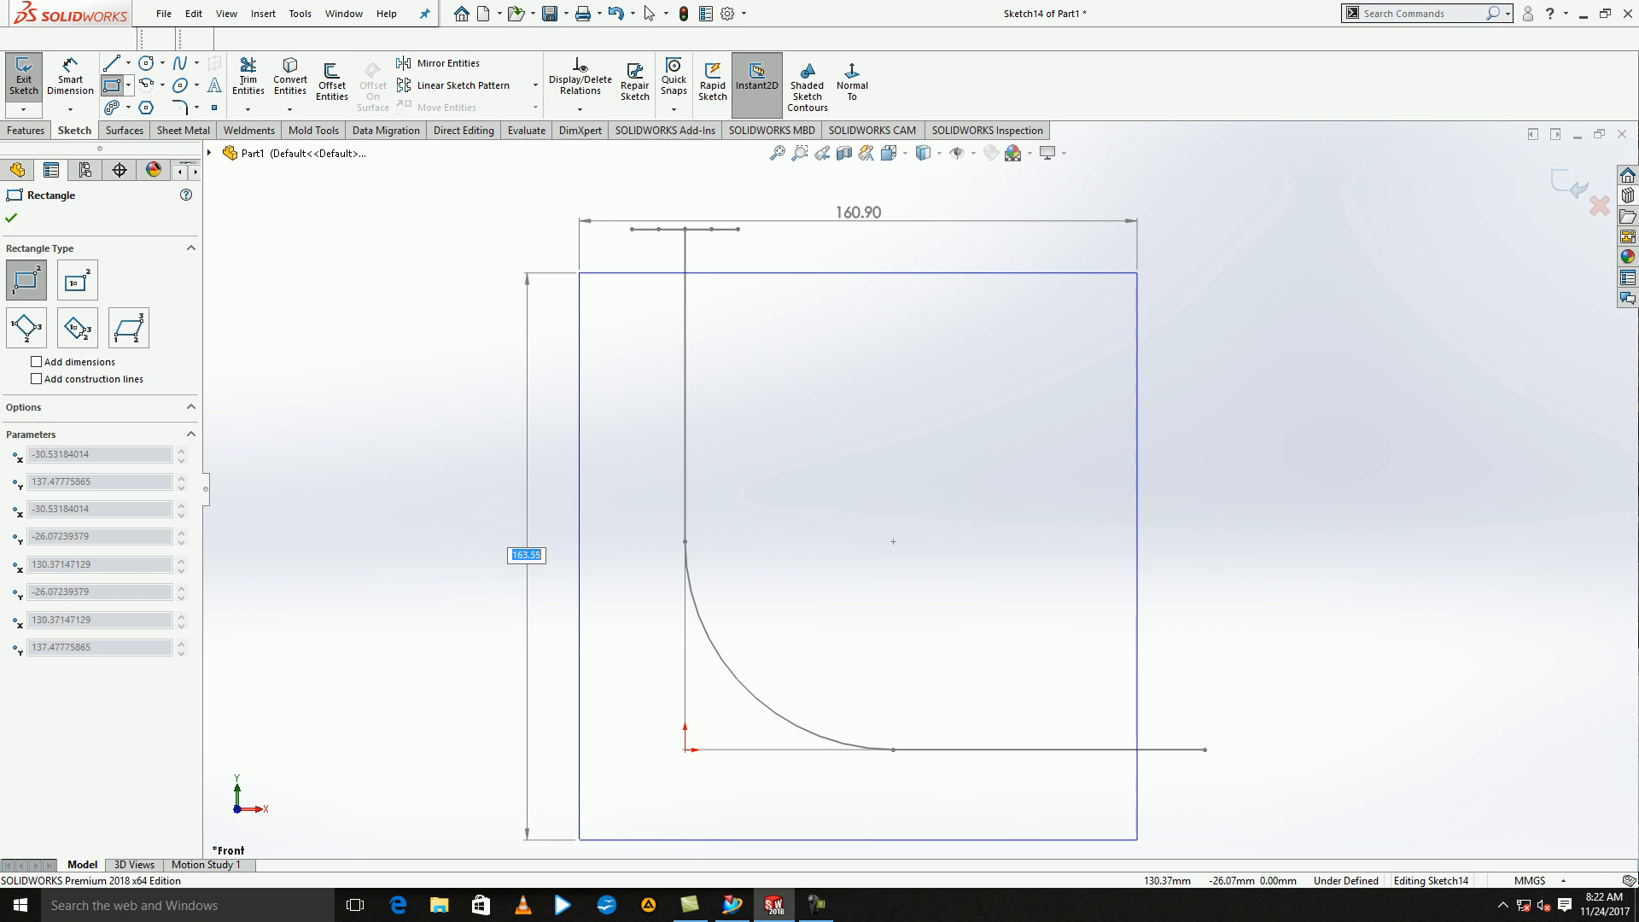
{"action": "left_click", "coordinate": [1150, 850]}
{"action": "scroll", "coordinate": [1223, 274], "scroll_direction": "up", "scroll_amount": 3}
{"action": "key", "text": "Escape"}
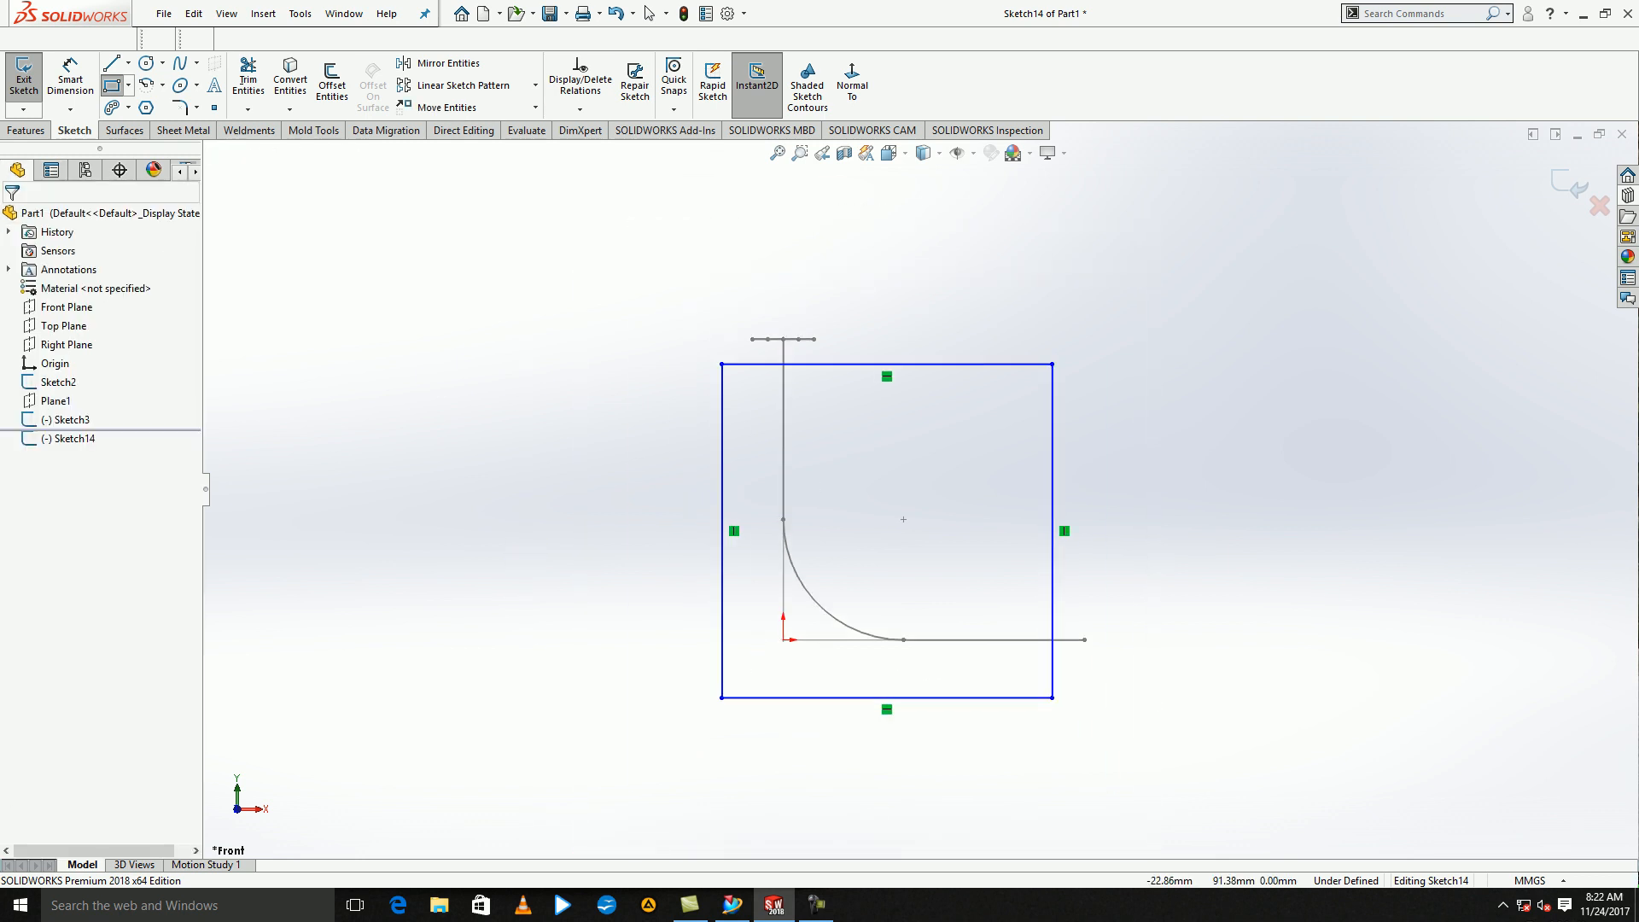
{"action": "left_click_drag", "start_coordinate": [722, 482], "coordinate": [690, 482]}
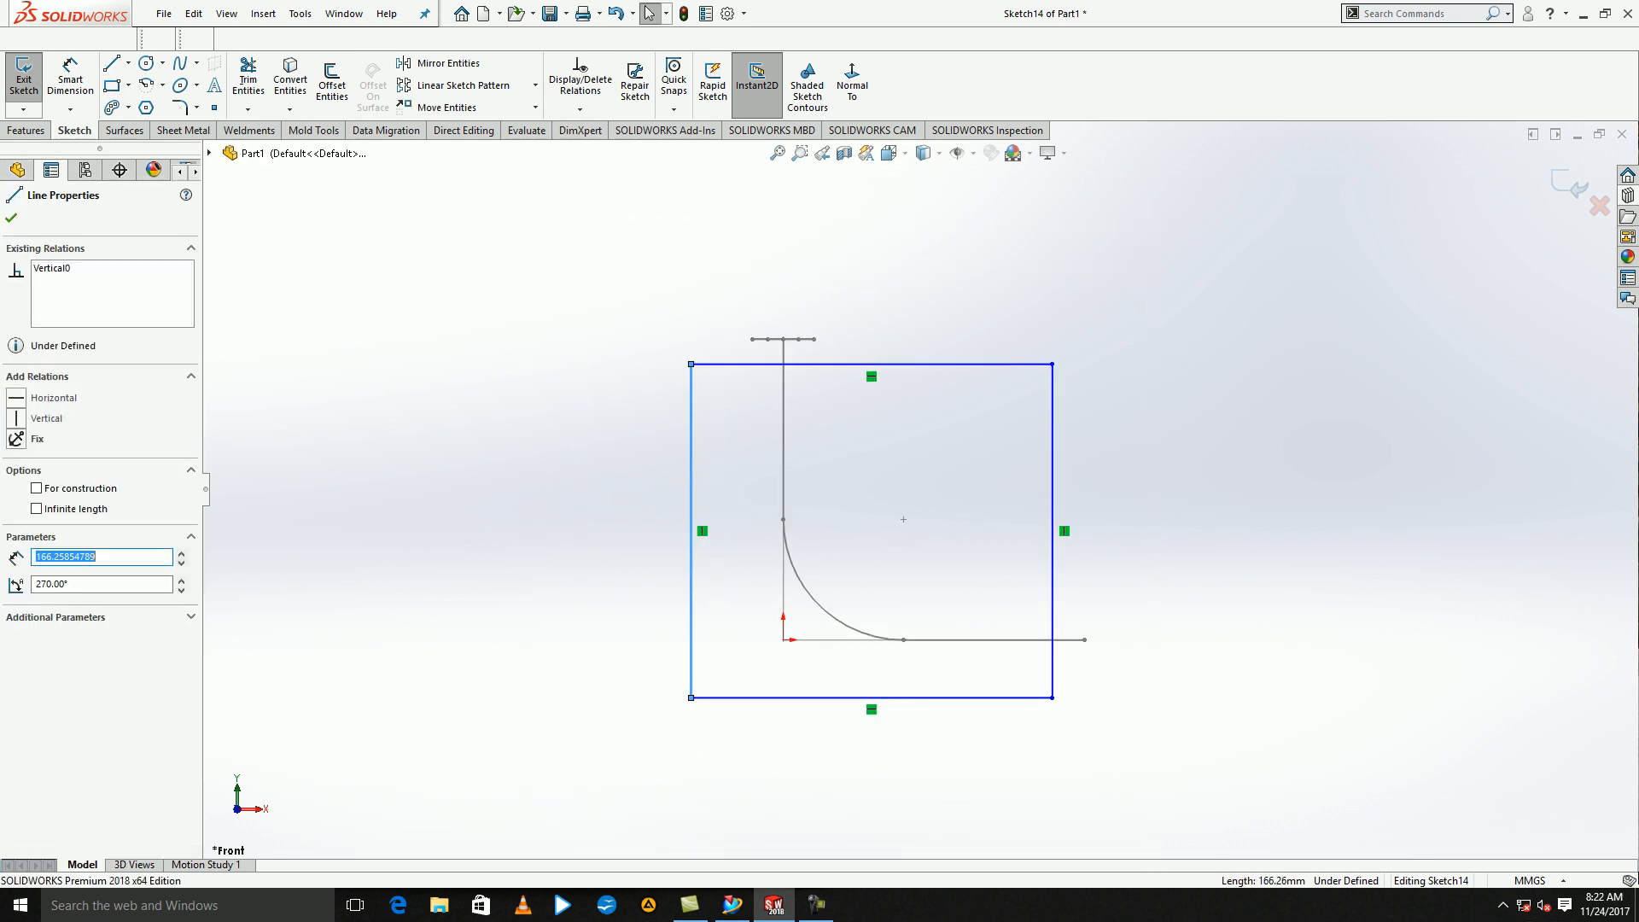
{"action": "left_click_drag", "start_coordinate": [824, 698], "coordinate": [824, 745]}
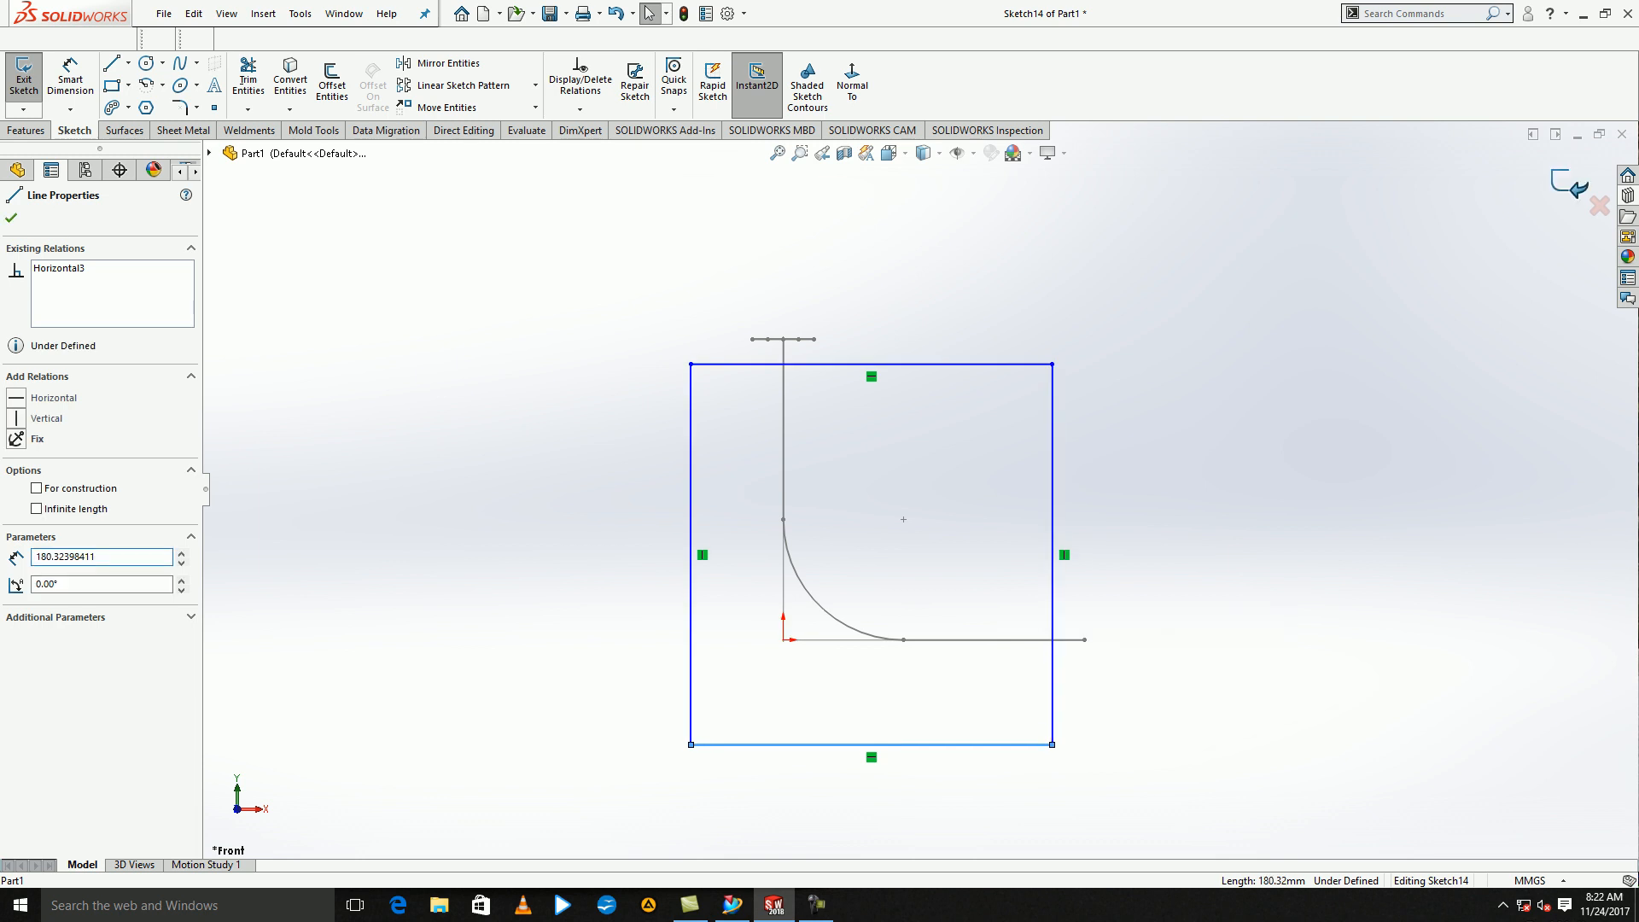
- Exit the rectangle sketch and extrude it 95 mm with a Blind end condition to form a solid block
{"action": "left_click", "coordinate": [1571, 184]}
{"action": "scroll", "coordinate": [824, 647], "scroll_direction": "down", "scroll_amount": 1}
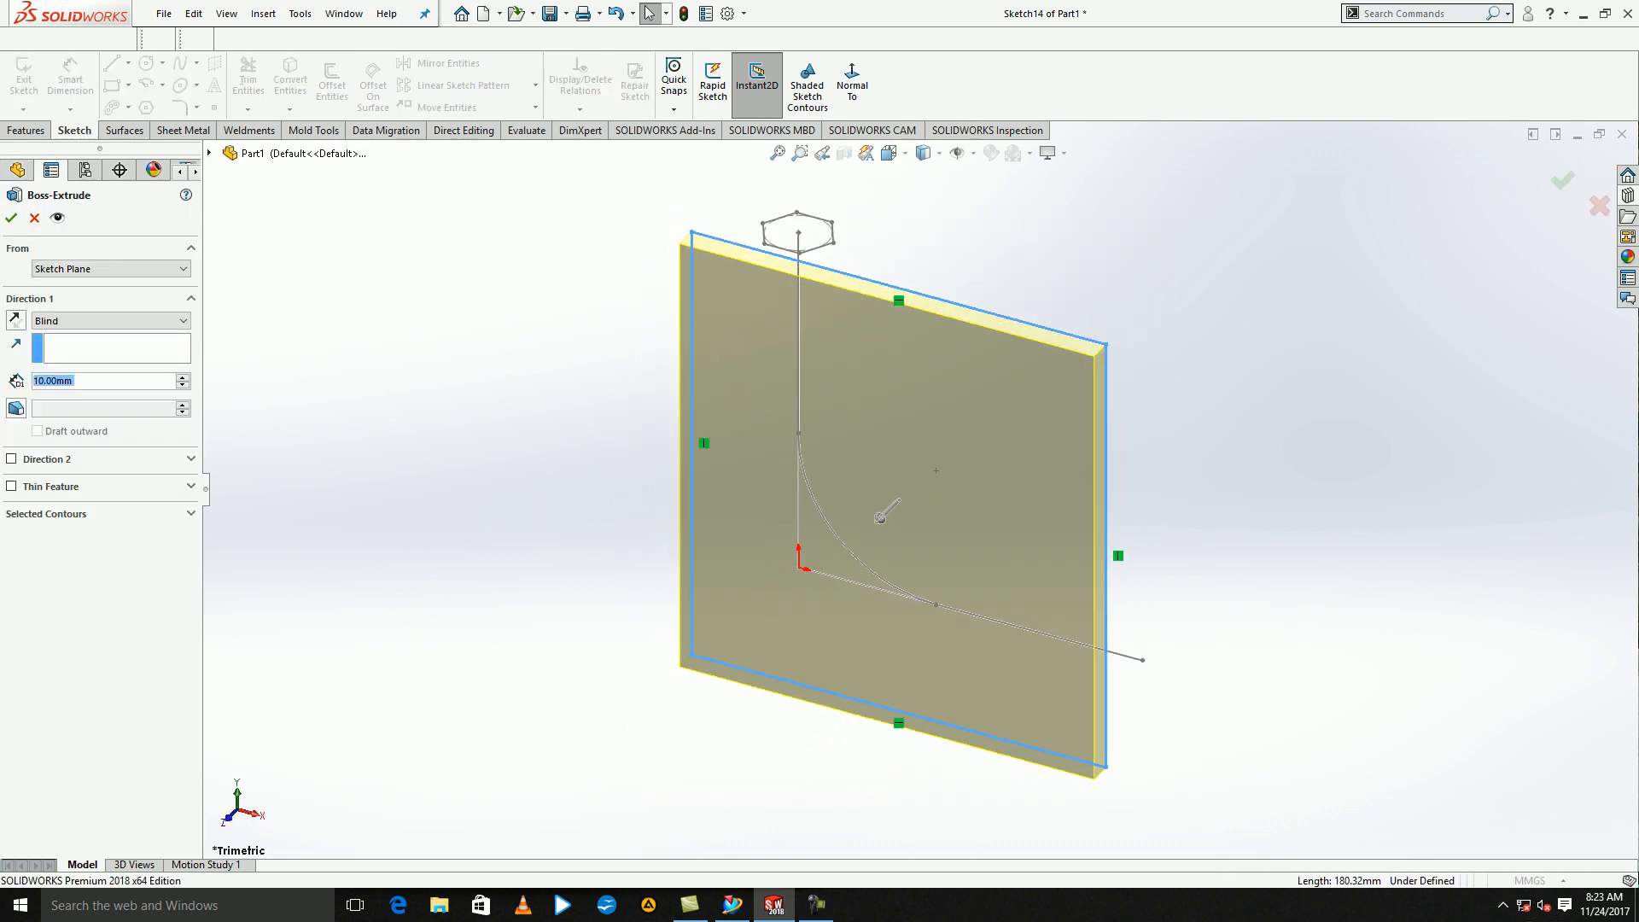
{"action": "left_click_drag", "start_coordinate": [882, 515], "coordinate": [779, 620]}
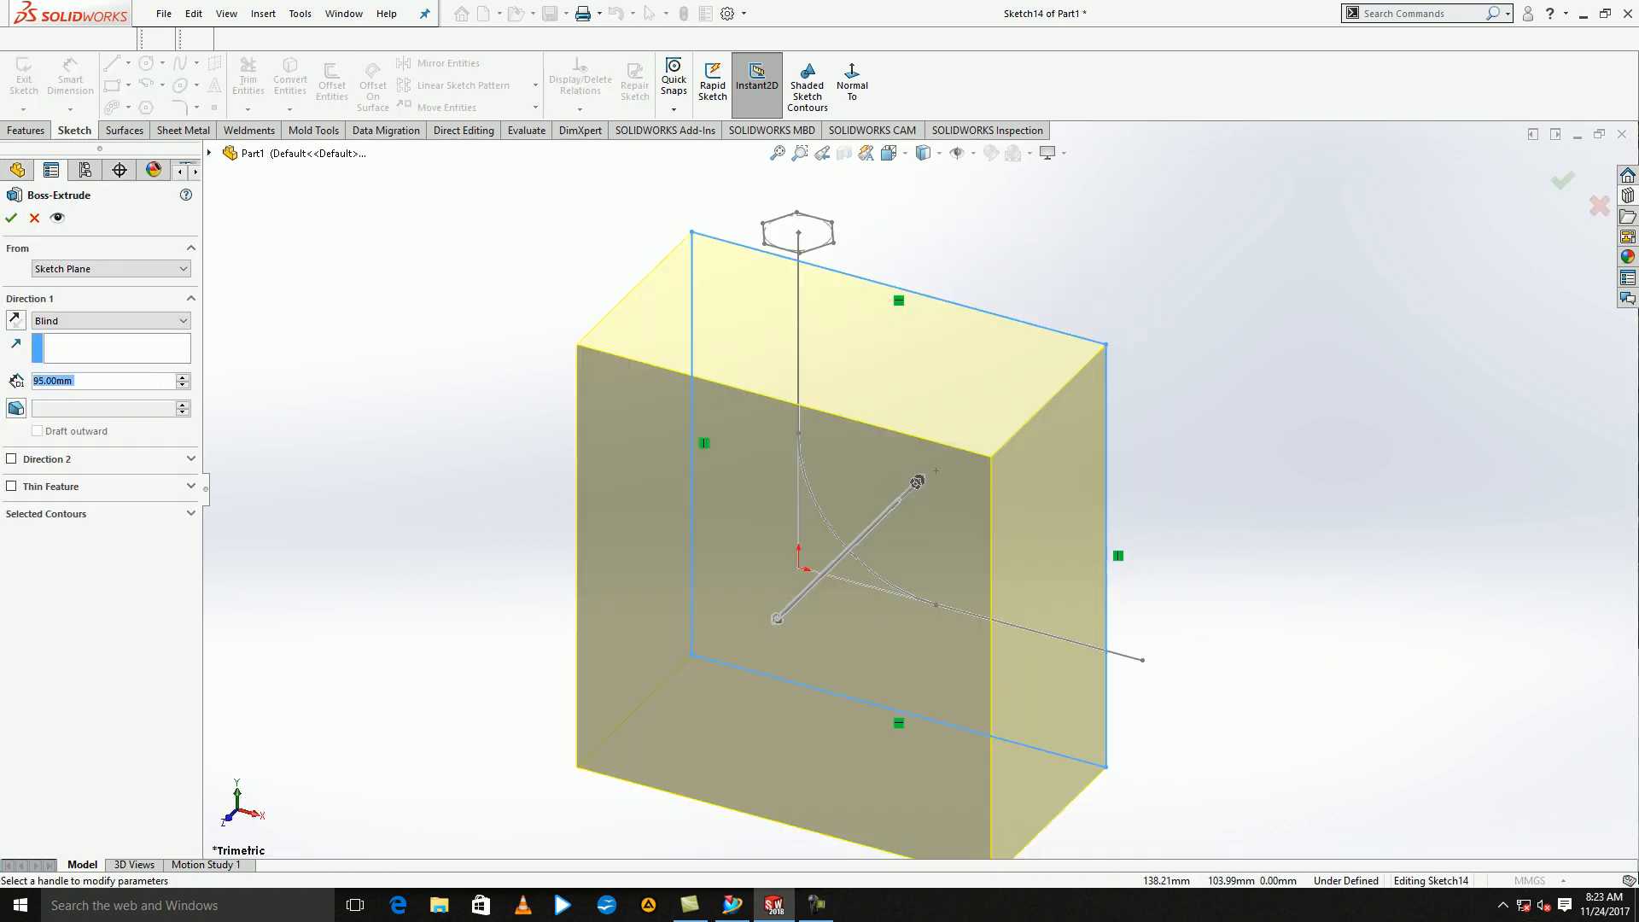
{"action": "middle_click_drag", "start_coordinate": [779, 619], "coordinate": [547, 658]}
{"action": "middle_click_drag", "start_coordinate": [1016, 359], "coordinate": [1051, 262]}
{"action": "right_click", "coordinate": [1053, 259]}
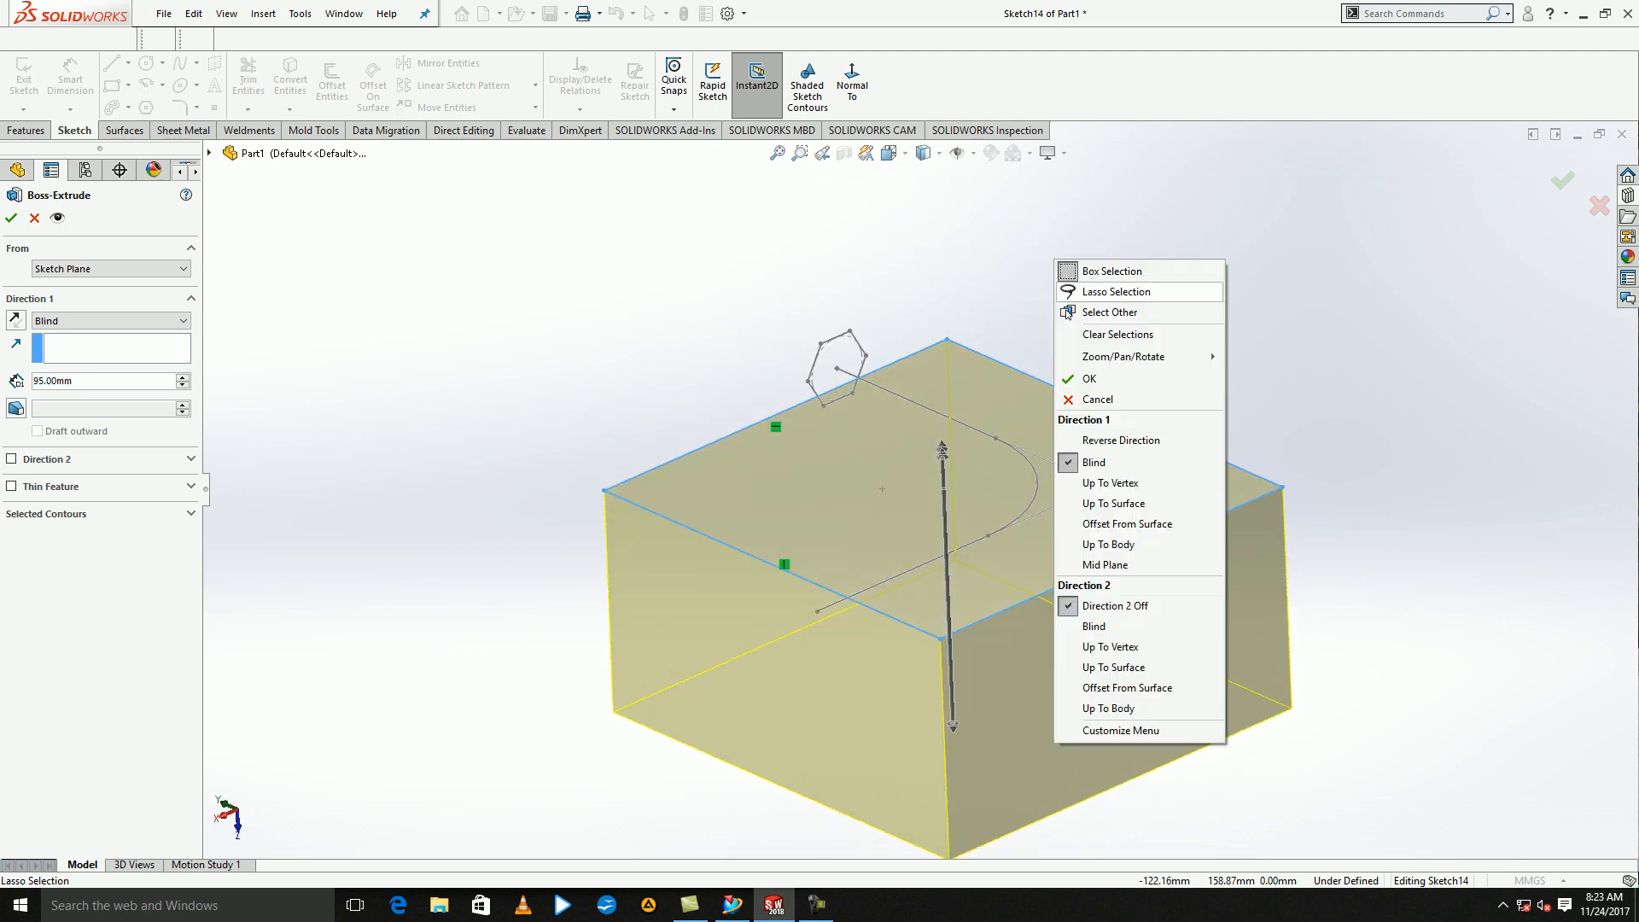
{"action": "left_click", "coordinate": [1093, 379]}
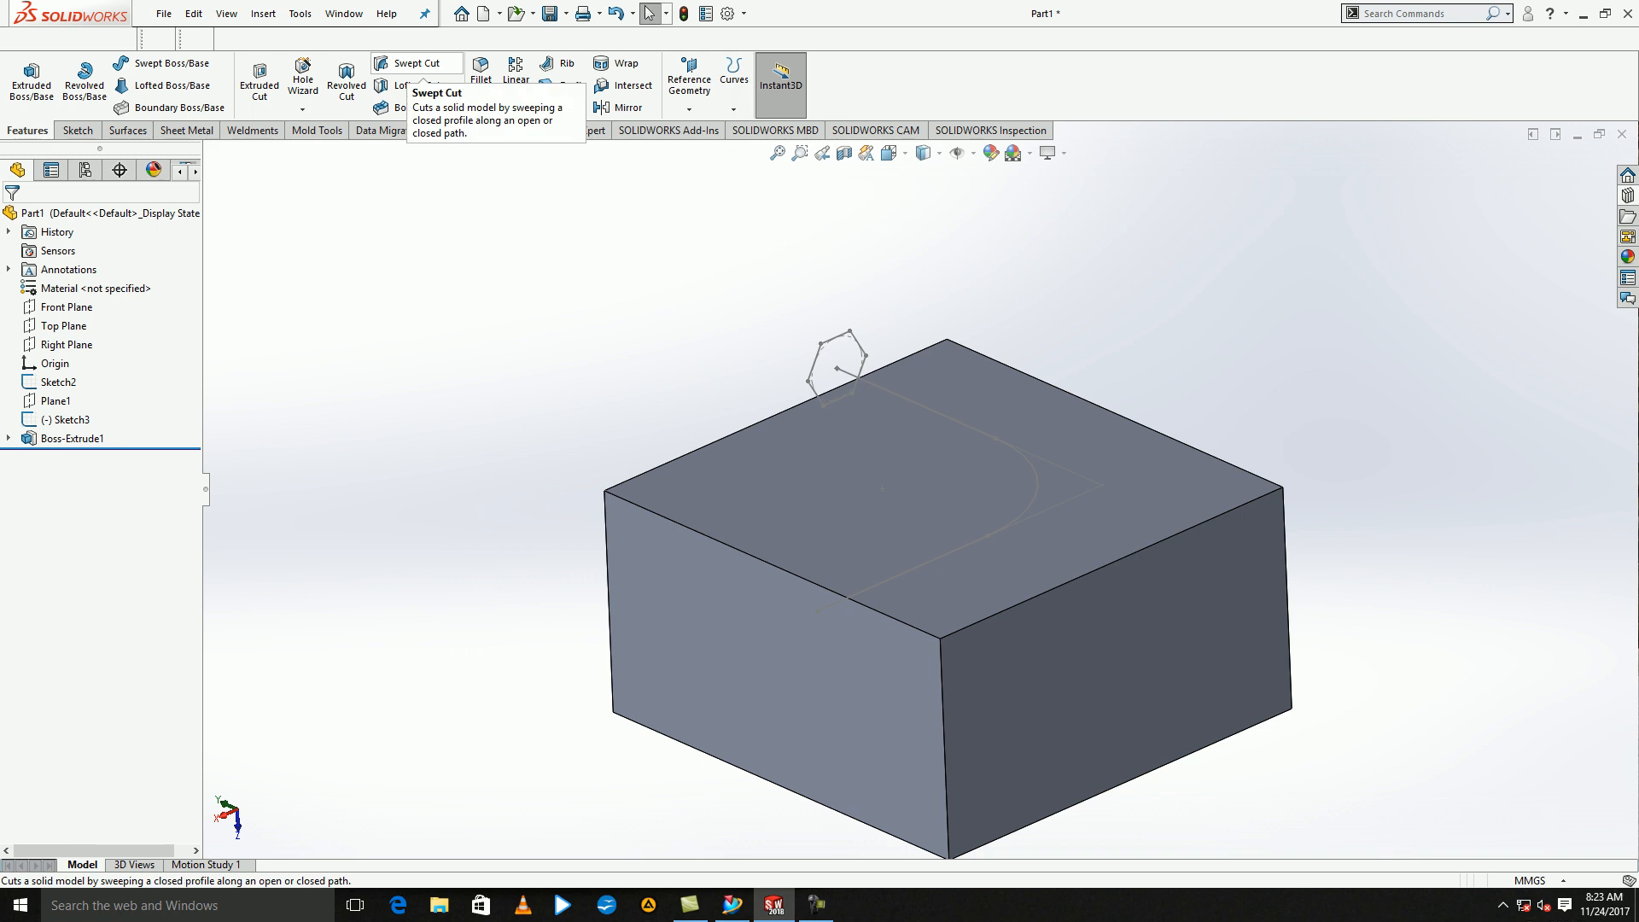
- Try a Swept Cut through the block with the hexagon as profile and the filleted L-shaped sketch as path, and undo it
{"action": "left_click", "coordinate": [413, 63]}
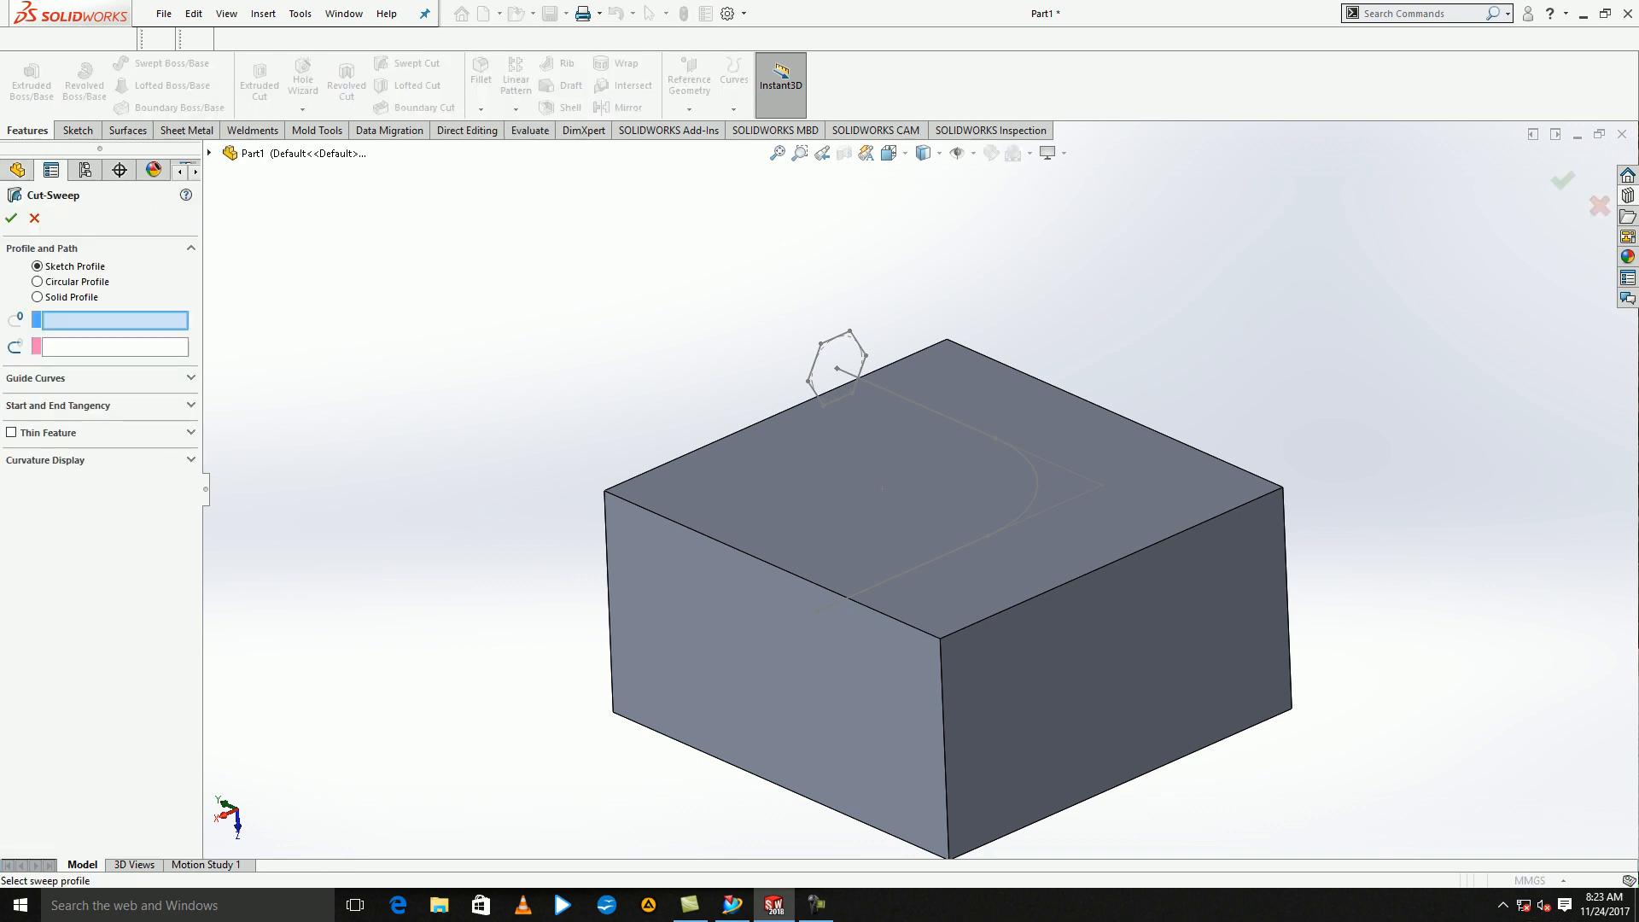
{"action": "left_click", "coordinate": [835, 336]}
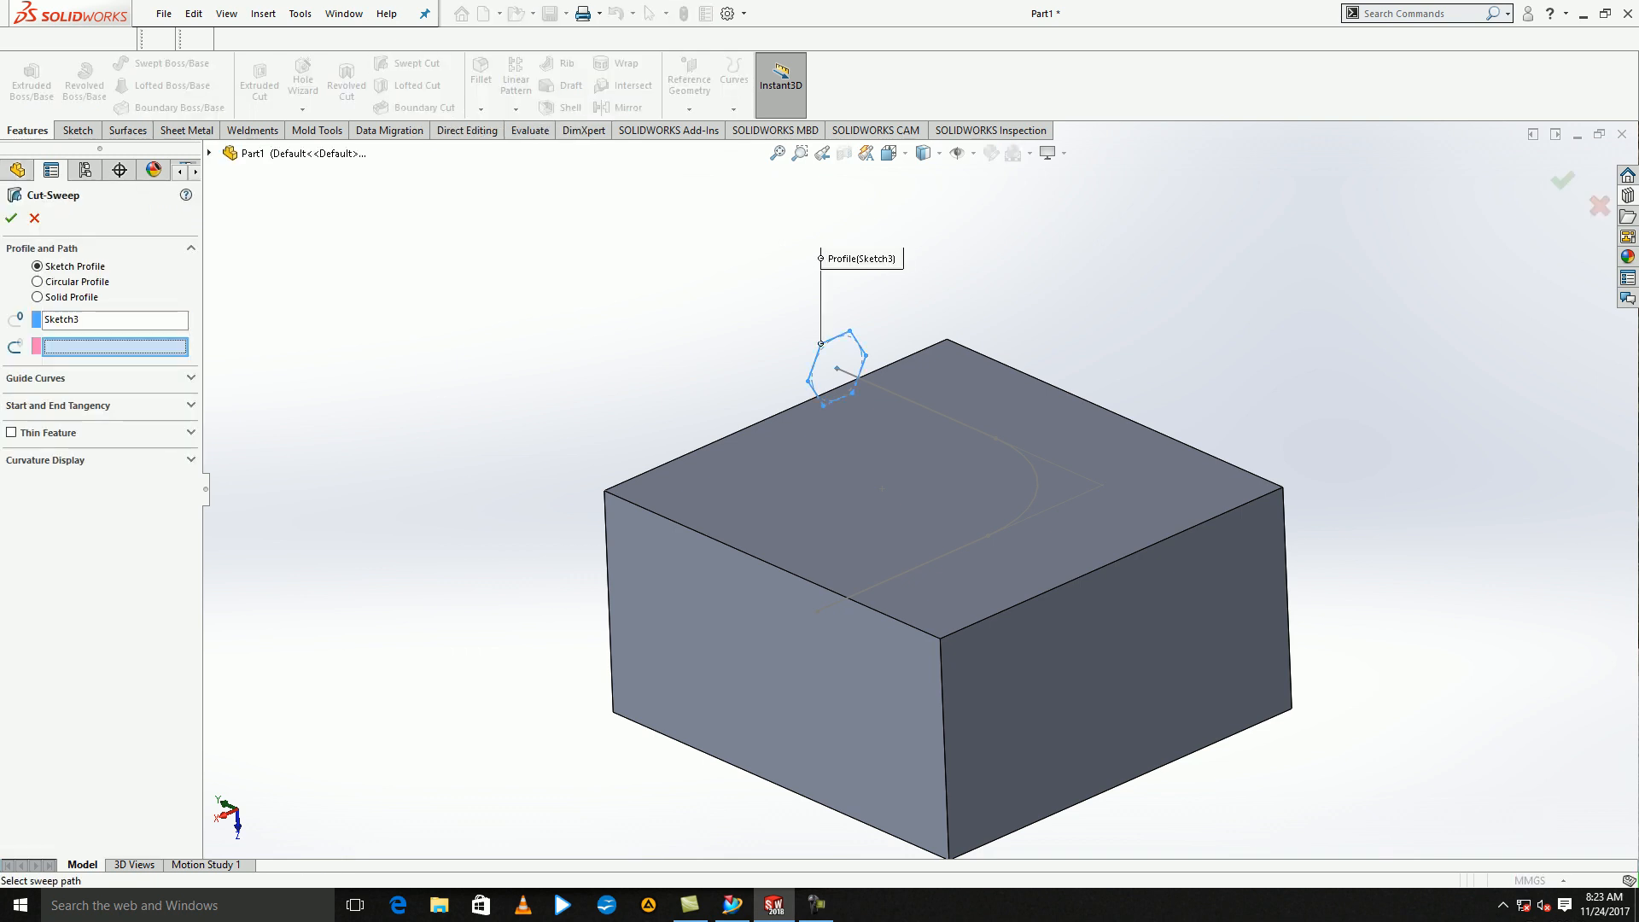
{"action": "left_click", "coordinate": [994, 437]}
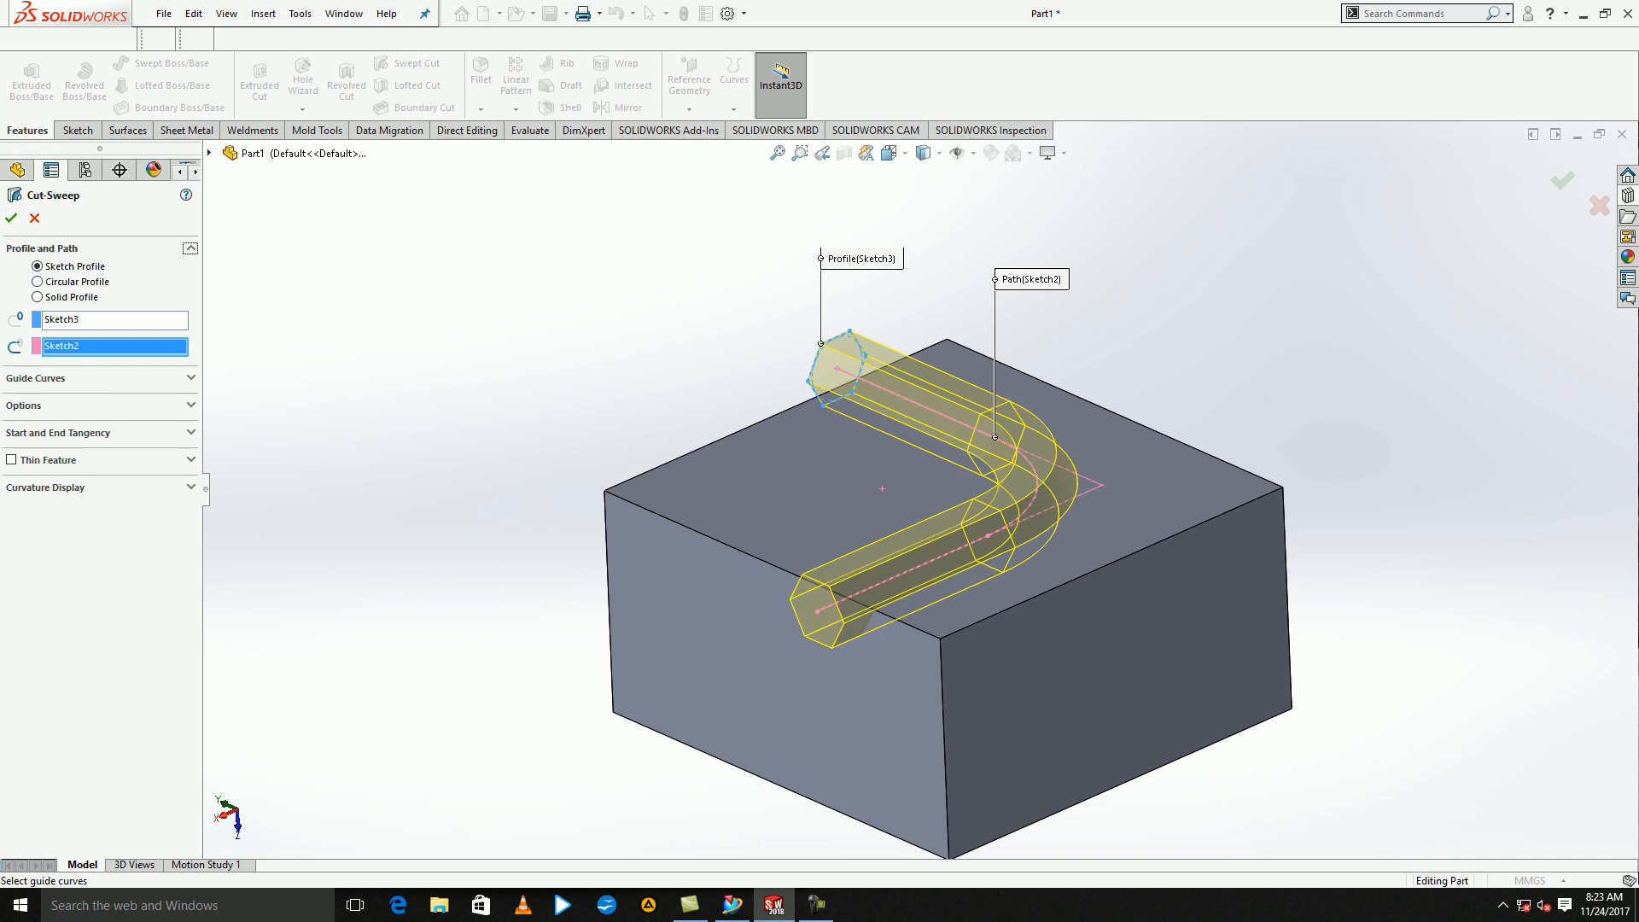
{"action": "left_click", "coordinate": [11, 219]}
{"action": "mouse_move", "coordinate": [981, 479]}
{"action": "middle_mouse_down"}
{"action": "mouse_move", "coordinate": [990, 572]}
{"action": "mouse_move", "coordinate": [995, 504]}
{"action": "middle_mouse_up"}
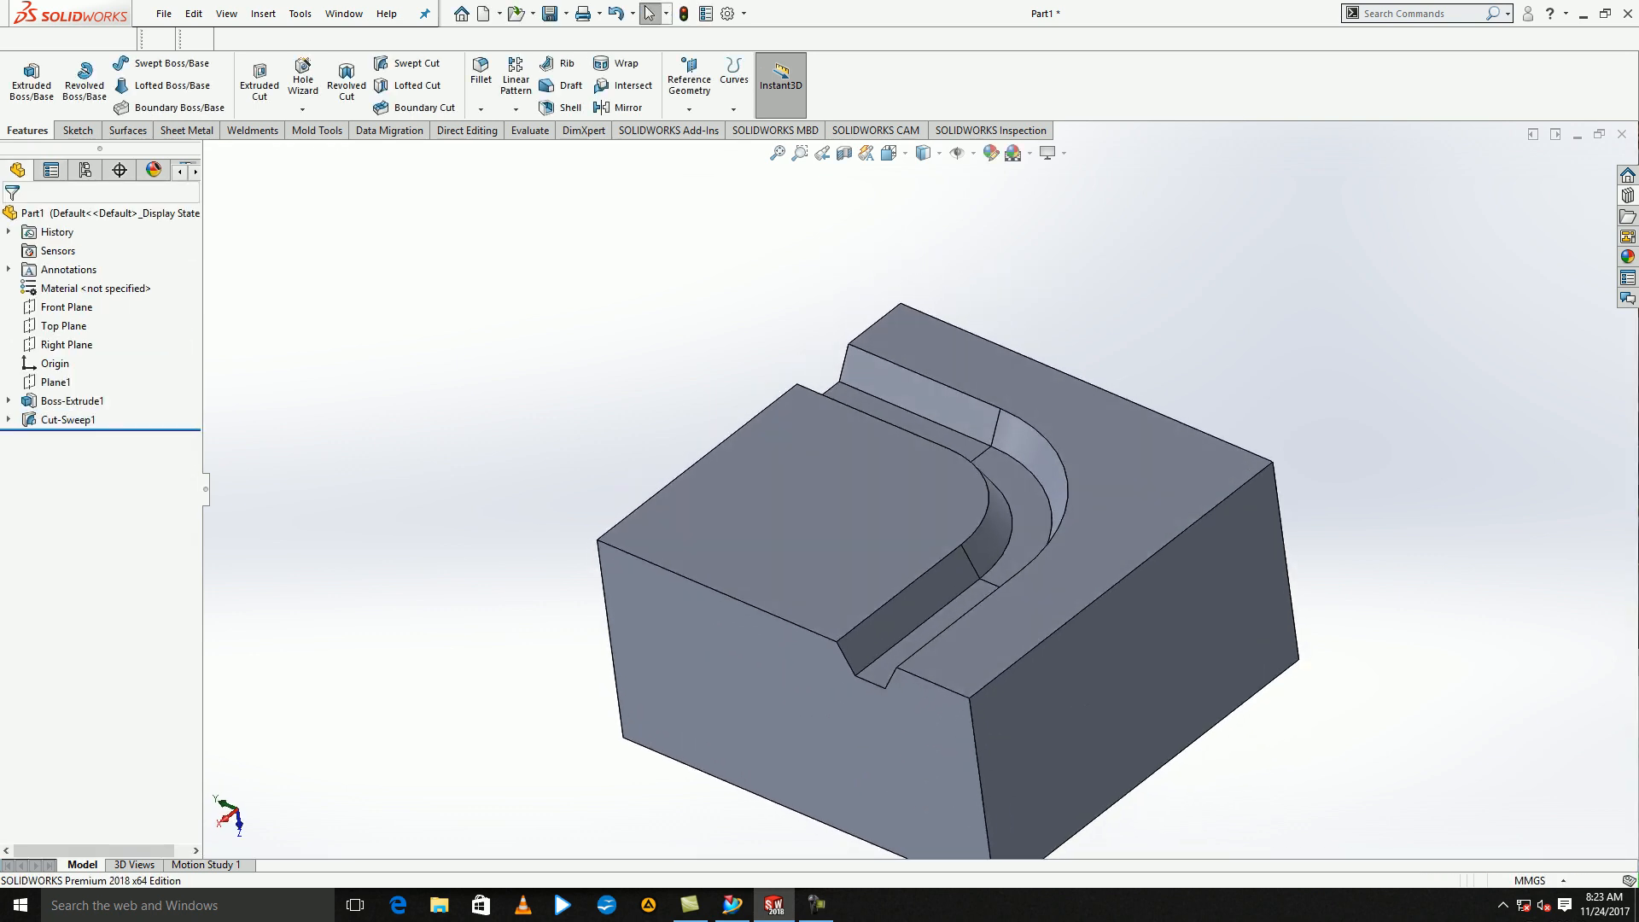
{"action": "key", "text": "ctrl+z"}
- Delete the L-shaped path sketch together with its dependent plane and hexagon sketch, keeping only the block
{"action": "left_click", "coordinate": [929, 409]}
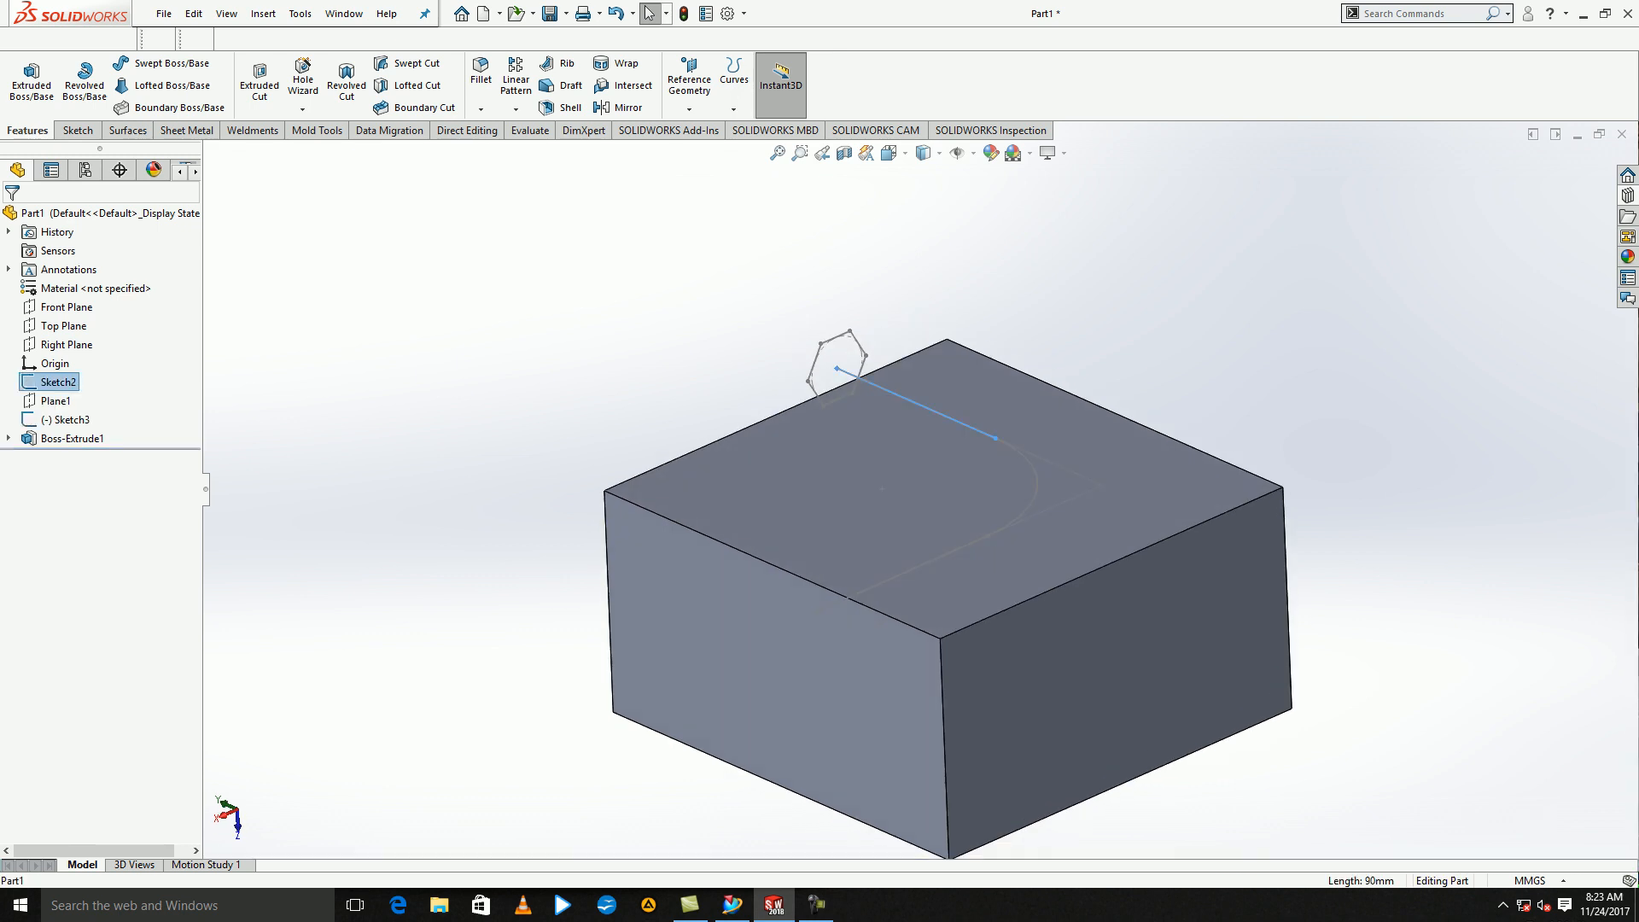
{"action": "key", "text": "Delete"}
{"action": "key", "text": "Return"}
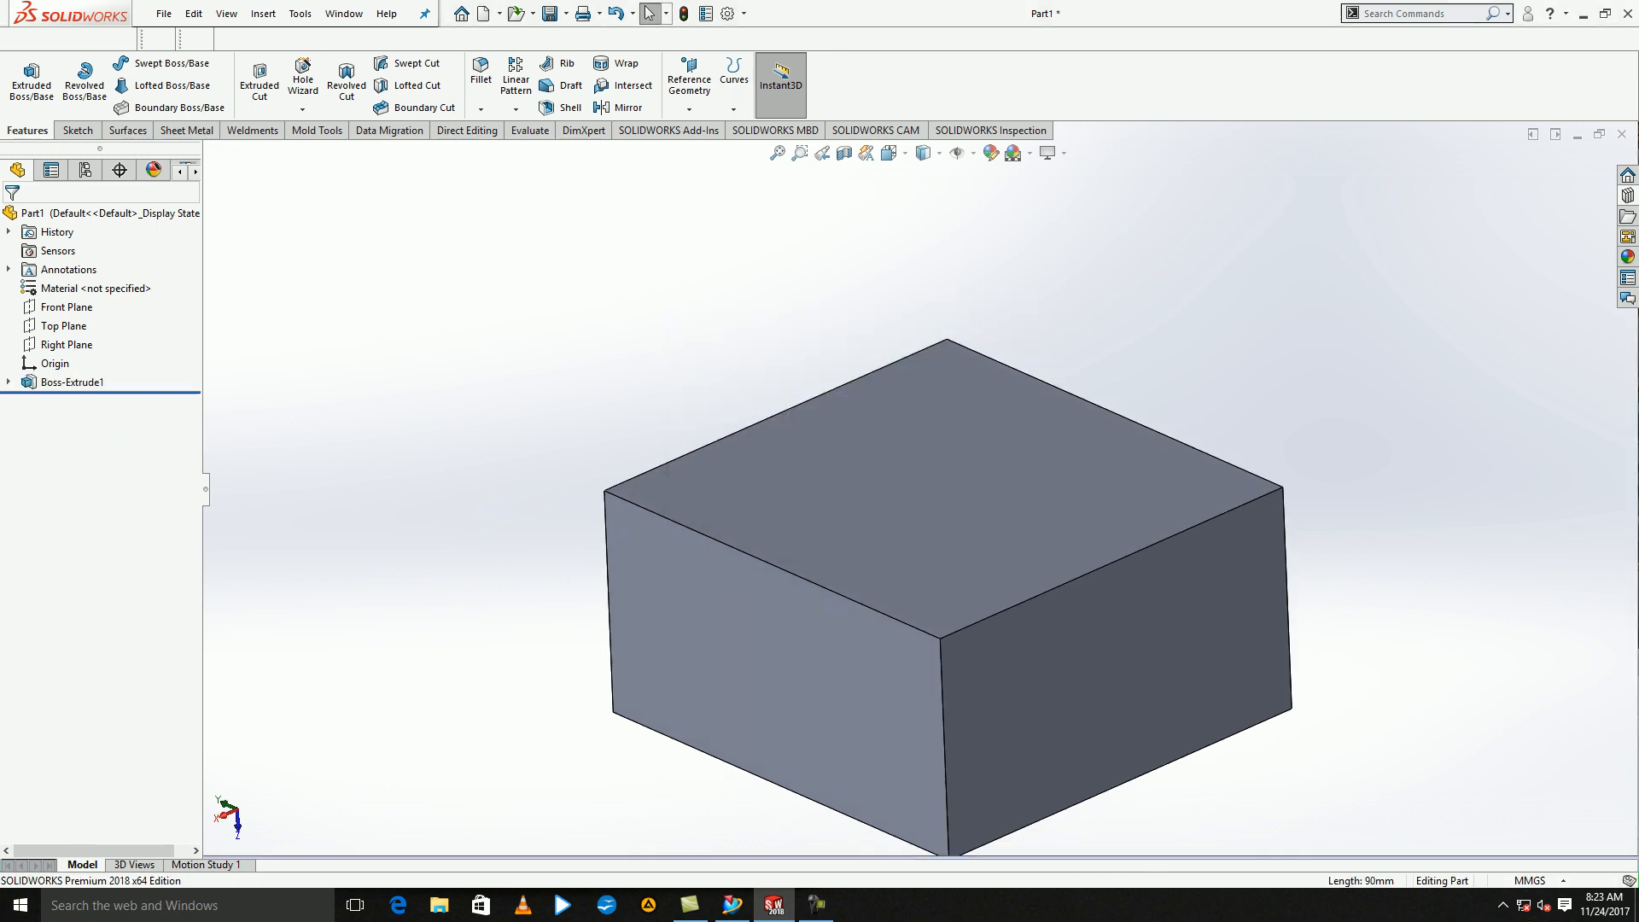
- Start a sketch on the block's large top face and draw a flat-sided hexagon near its middle, with an inscribed circle about 80 mm in diameter
{"action": "mouse_move", "coordinate": [930, 461]}
{"action": "middle_mouse_down"}
{"action": "mouse_move", "coordinate": [1003, 491]}
{"action": "mouse_move", "coordinate": [935, 491]}
{"action": "middle_mouse_up"}
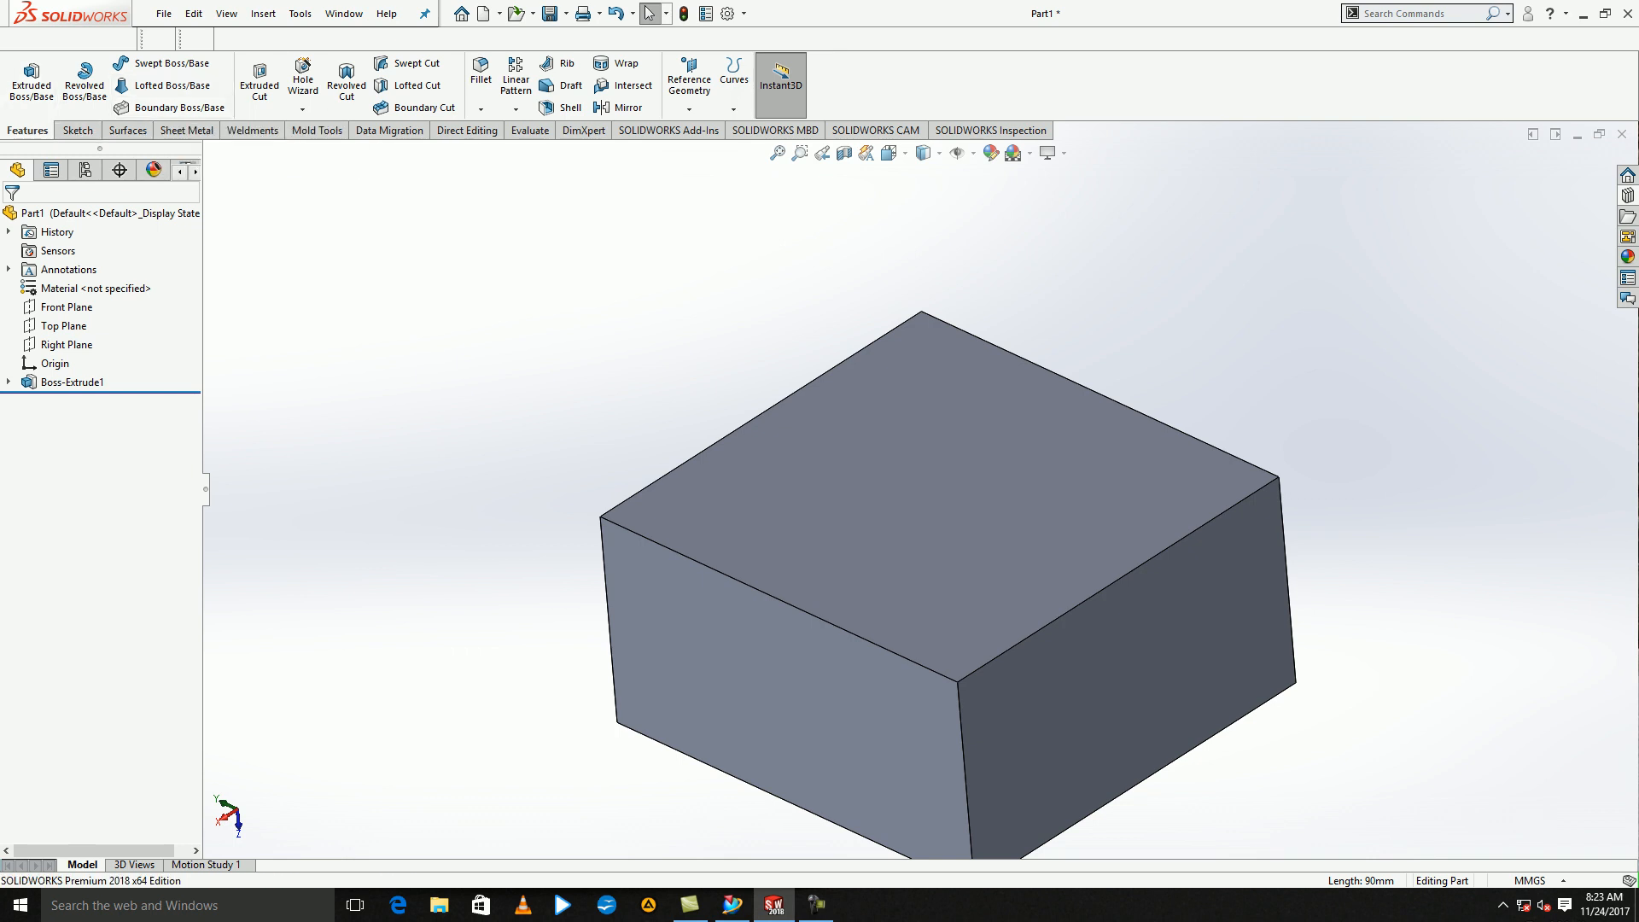
{"action": "left_click", "coordinate": [78, 130]}
{"action": "left_click", "coordinate": [24, 73]}
{"action": "left_click", "coordinate": [914, 483]}
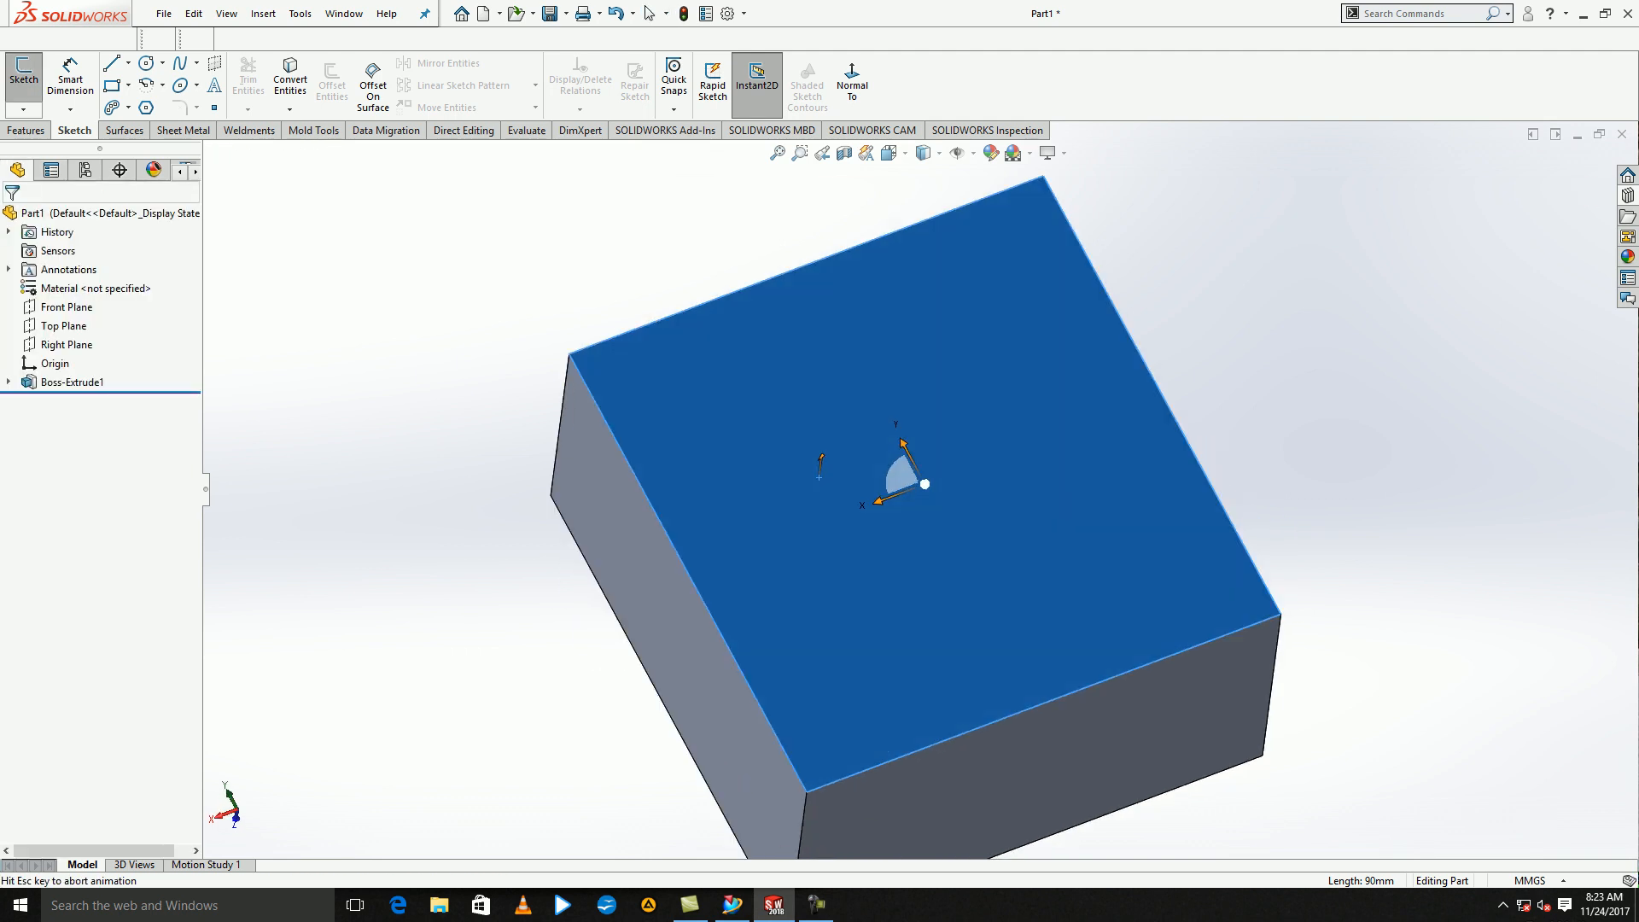
{"action": "left_click", "coordinate": [146, 108]}
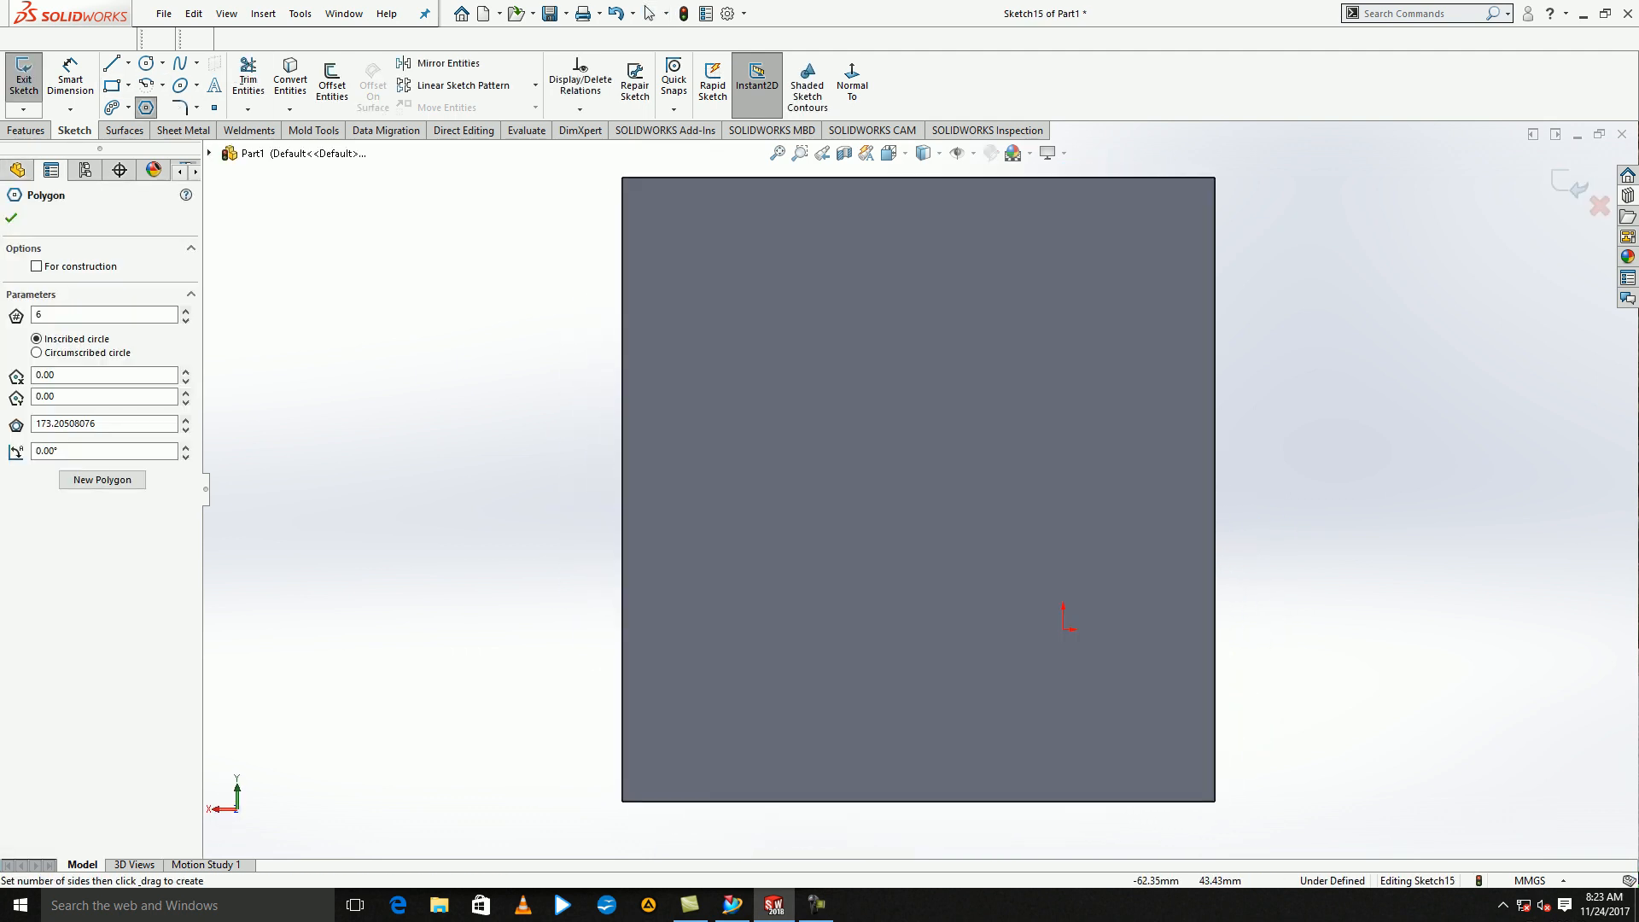
{"action": "left_click", "coordinate": [907, 495]}
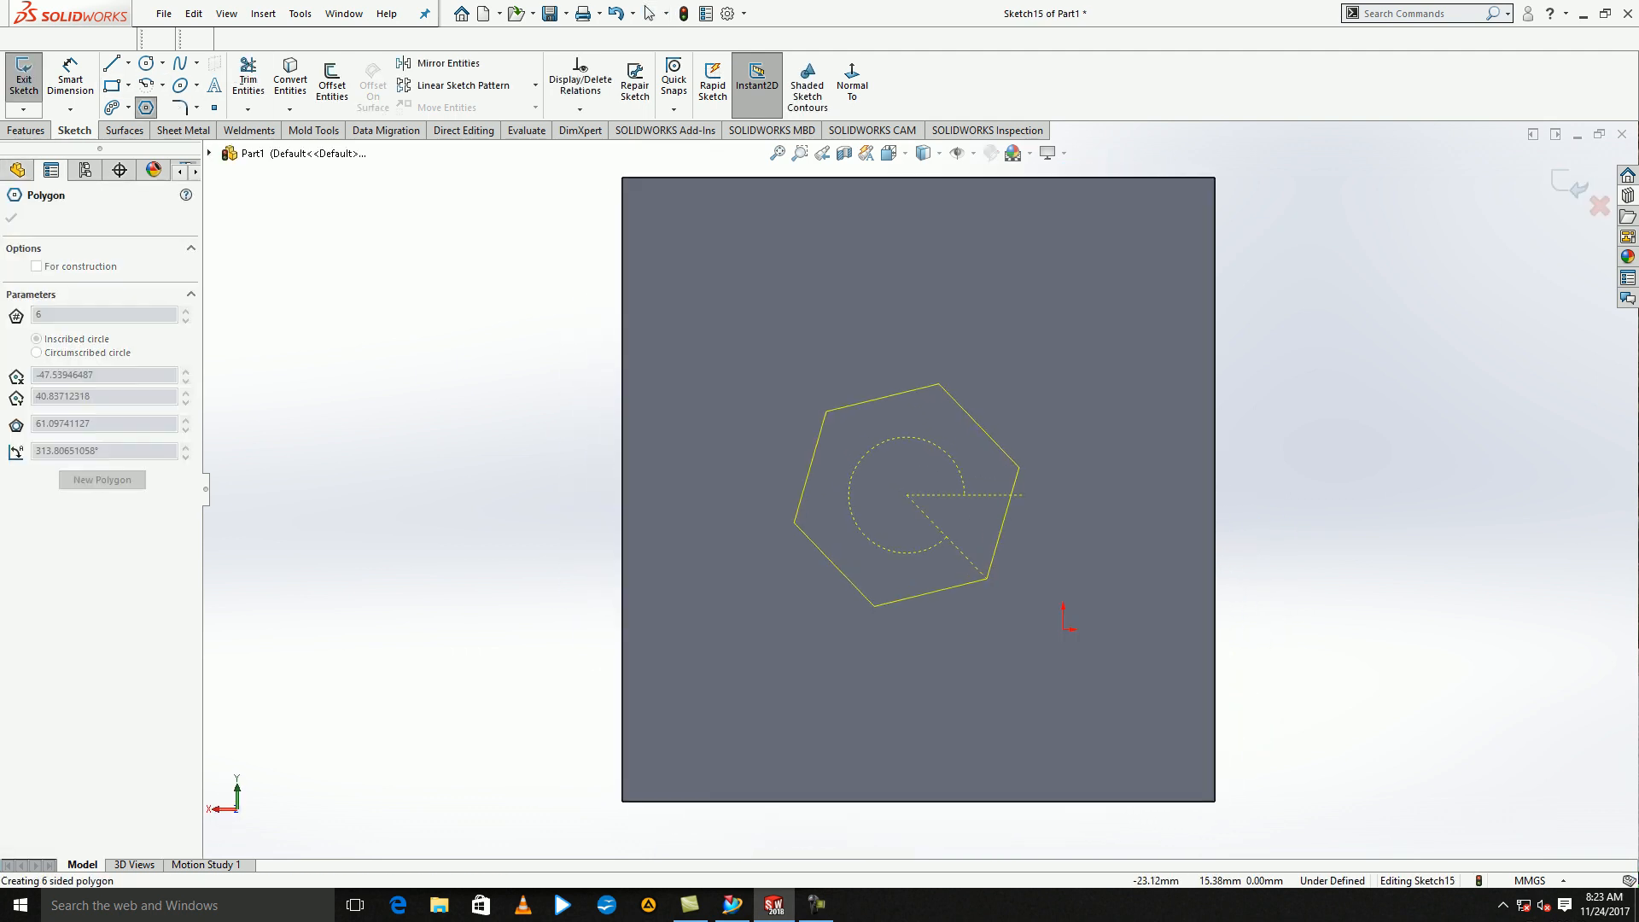
{"action": "left_click", "coordinate": [1058, 495]}
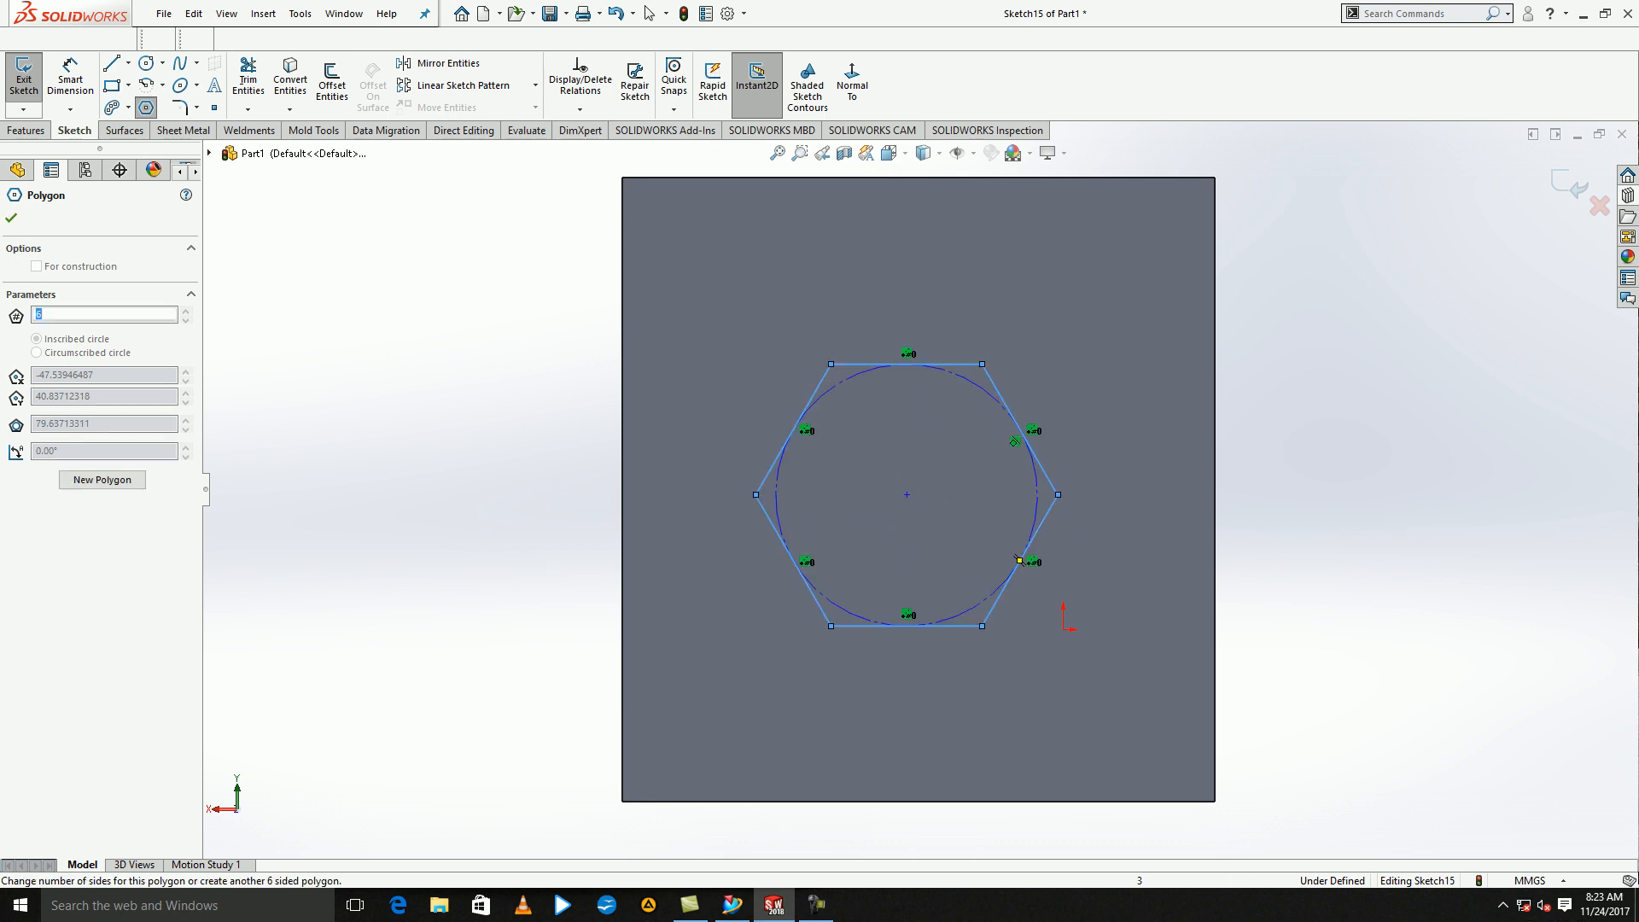
{"action": "key", "text": "Escape"}
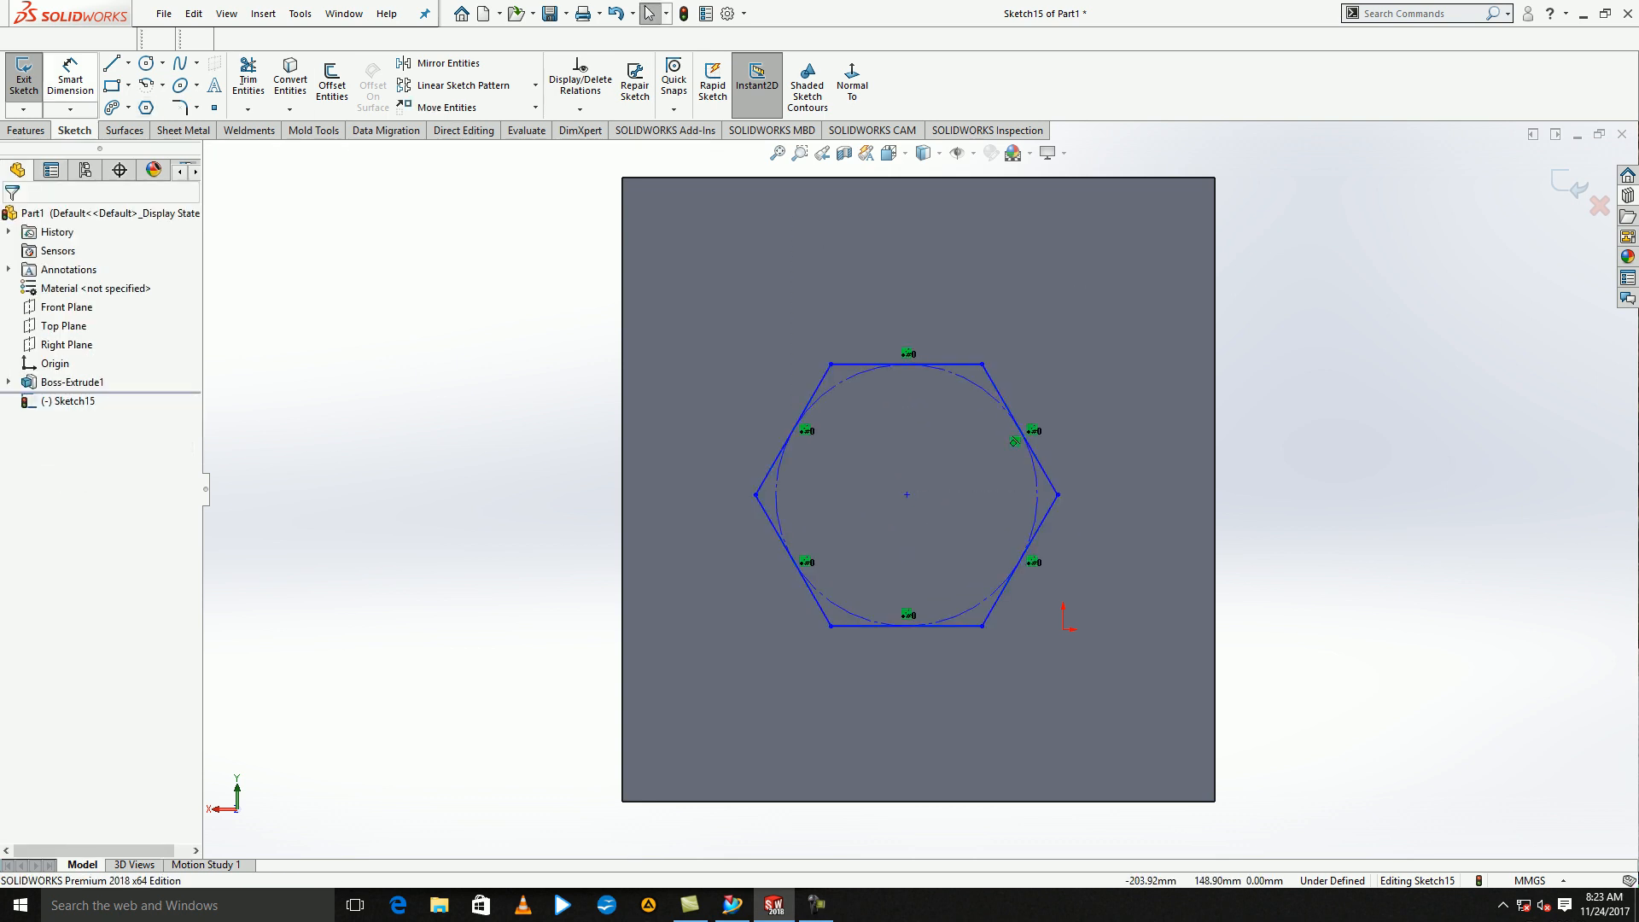
- Finish and exit the hexagon sketch on the block's large top face
{"action": "left_click", "coordinate": [70, 80]}
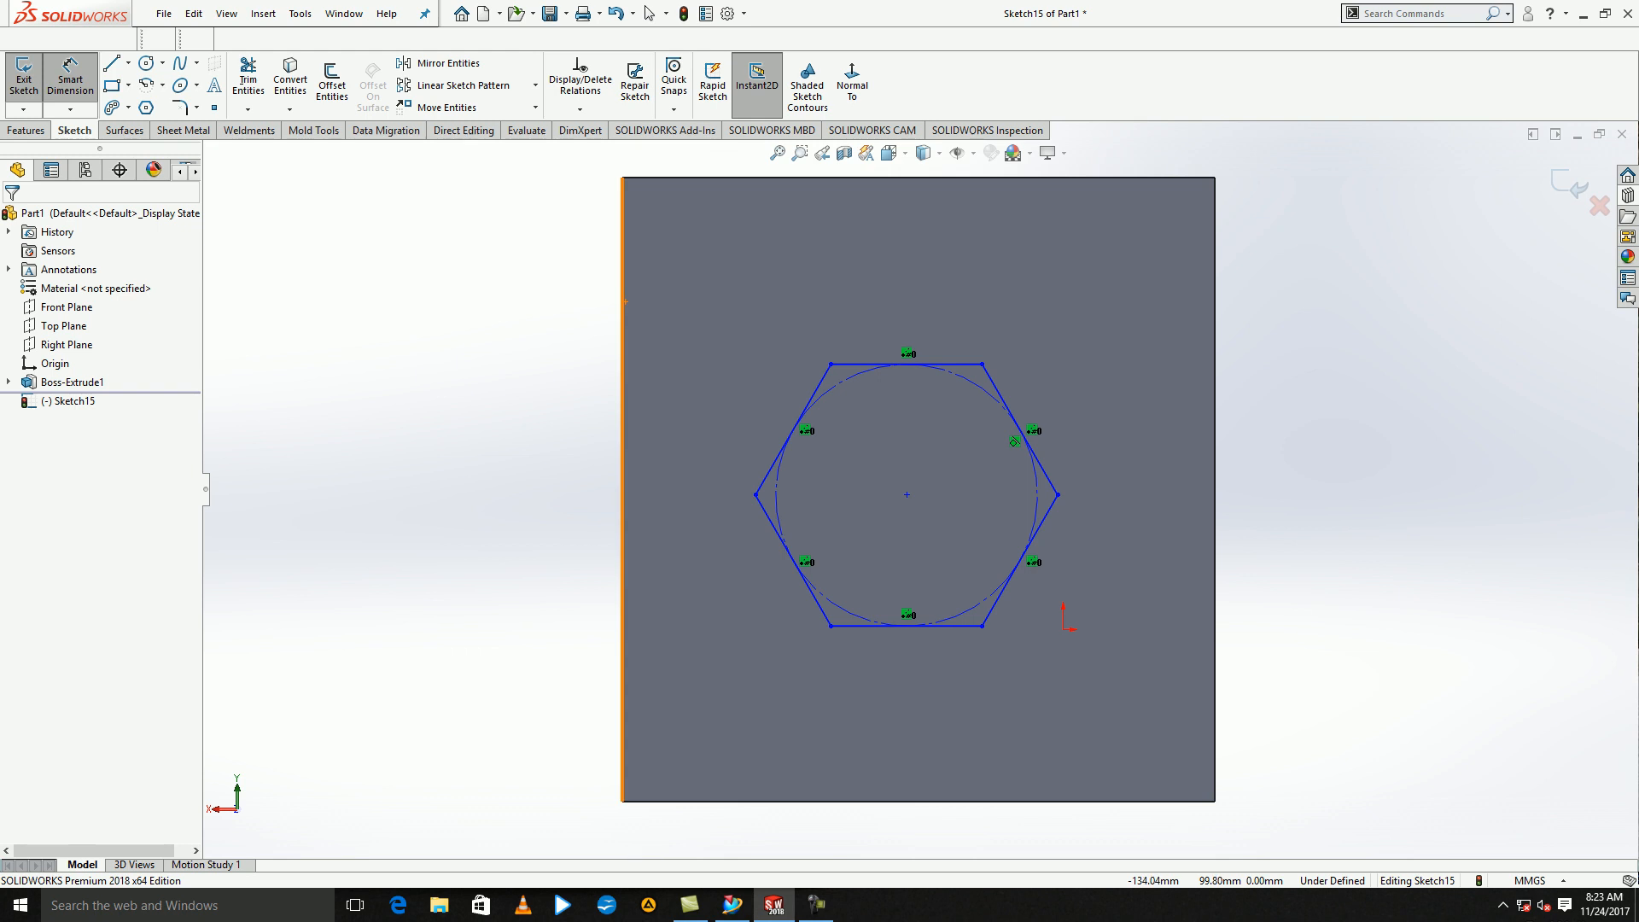
{"action": "left_click", "coordinate": [1569, 184]}
{"action": "left_click", "coordinate": [1366, 444]}
- Create a reference plane parallel to the block's hexagon face, offset 80 mm outward from it
{"action": "mouse_move", "coordinate": [1366, 444]}
{"action": "middle_mouse_down"}
{"action": "mouse_move", "coordinate": [1314, 231]}
{"action": "mouse_move", "coordinate": [1280, 307]}
{"action": "middle_mouse_up"}
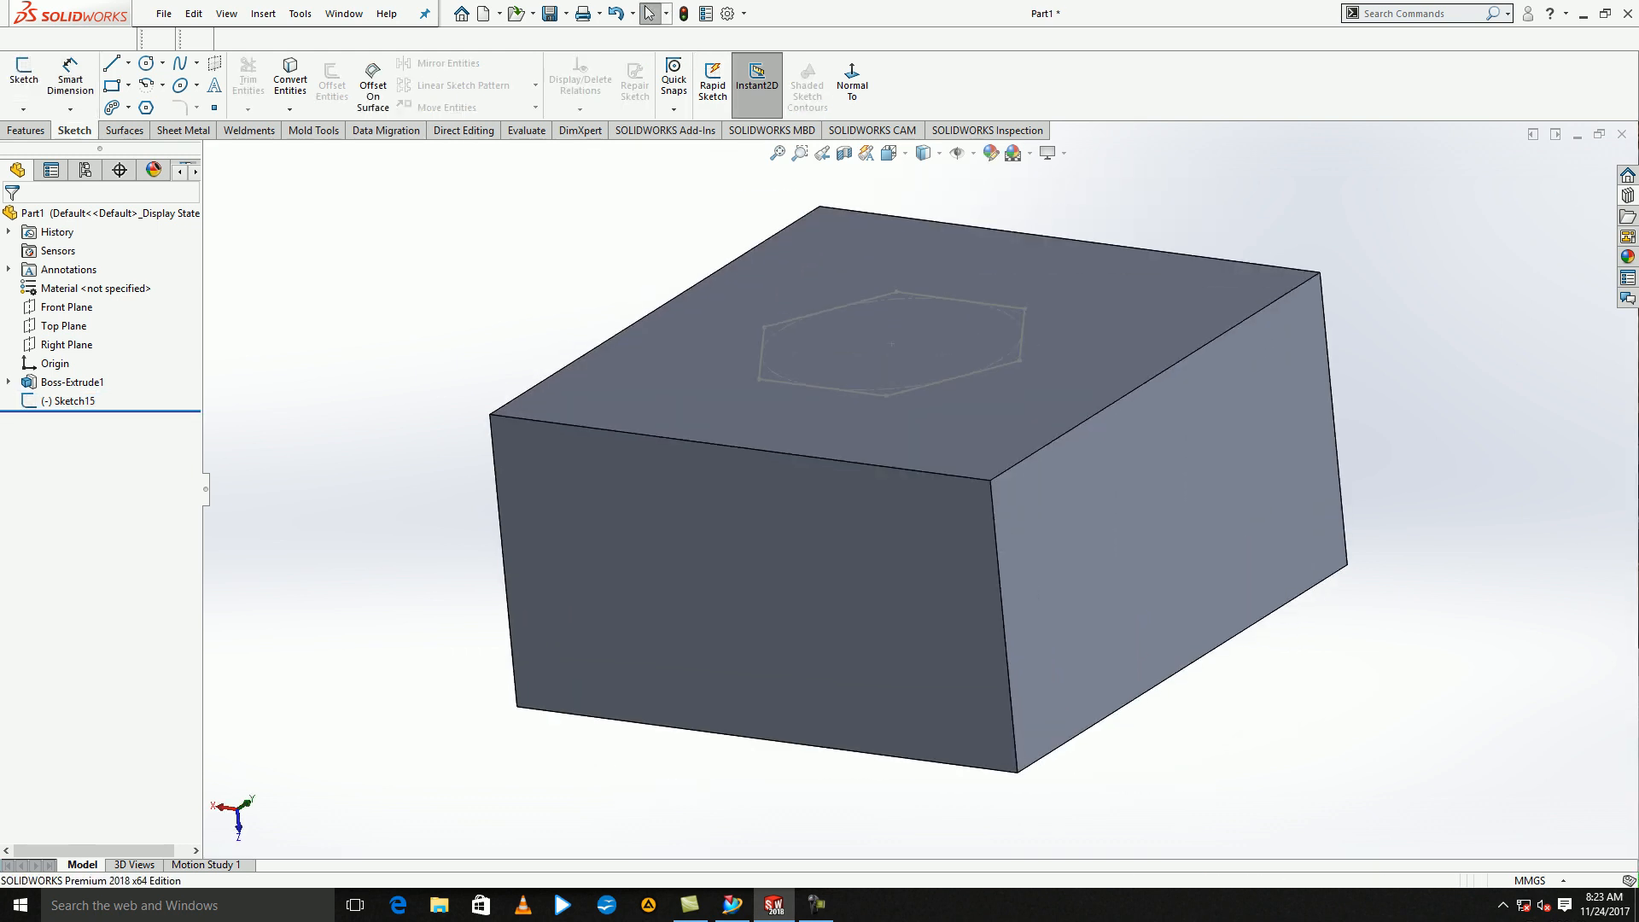
{"action": "scroll", "coordinate": [689, 86], "scroll_direction": "up", "scroll_amount": 1}
{"action": "left_click", "coordinate": [689, 90]}
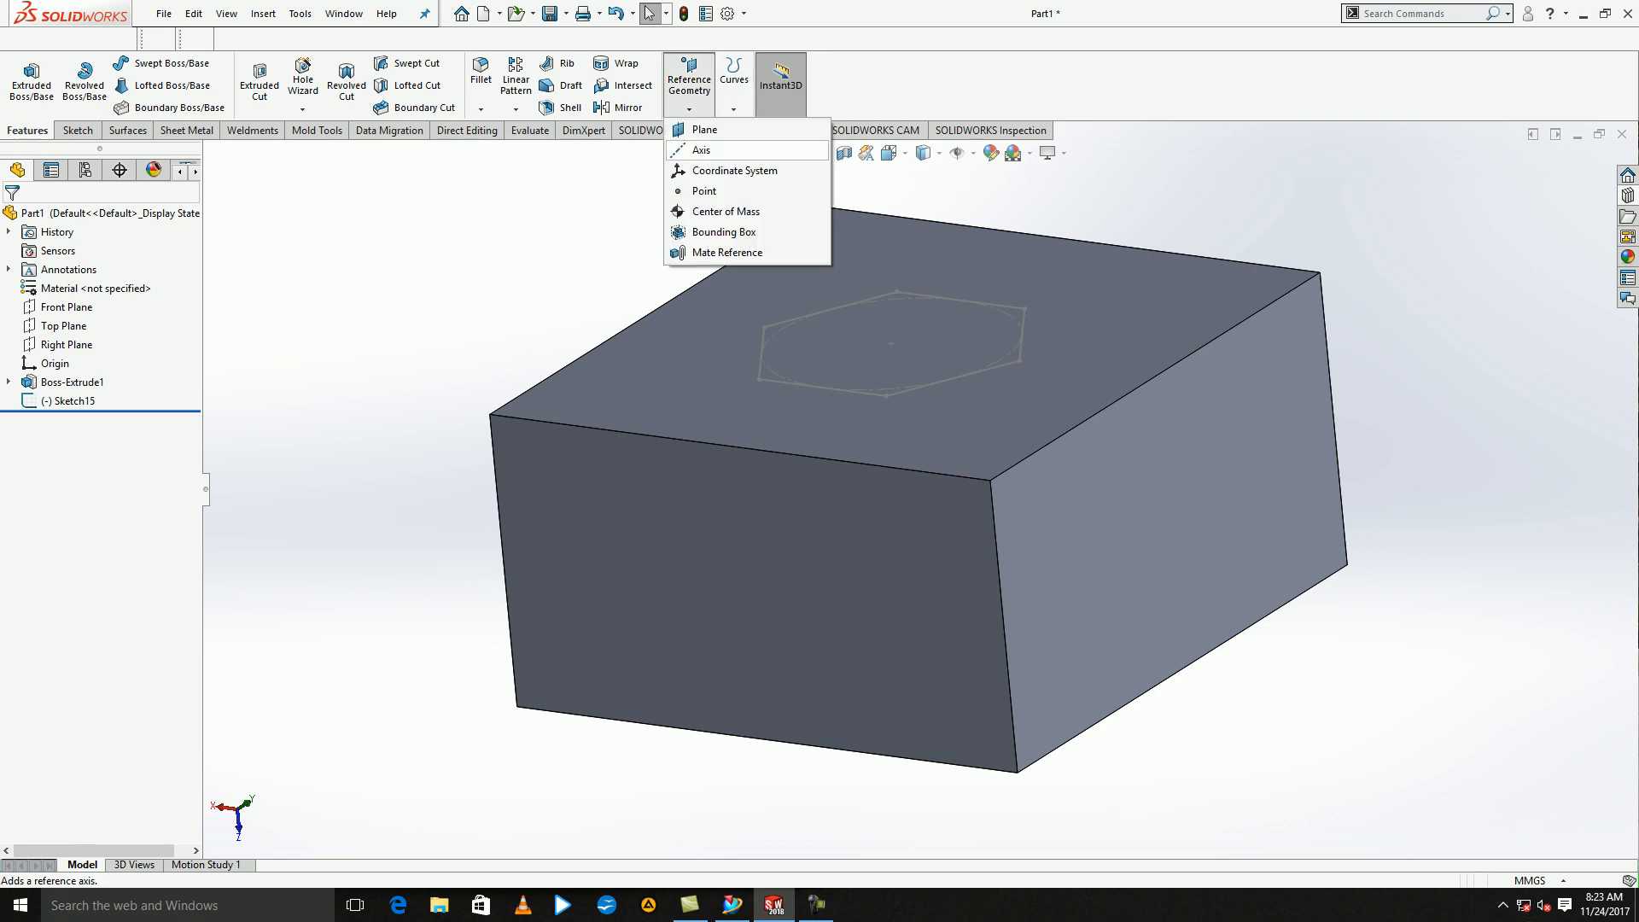
{"action": "left_click", "coordinate": [704, 129]}
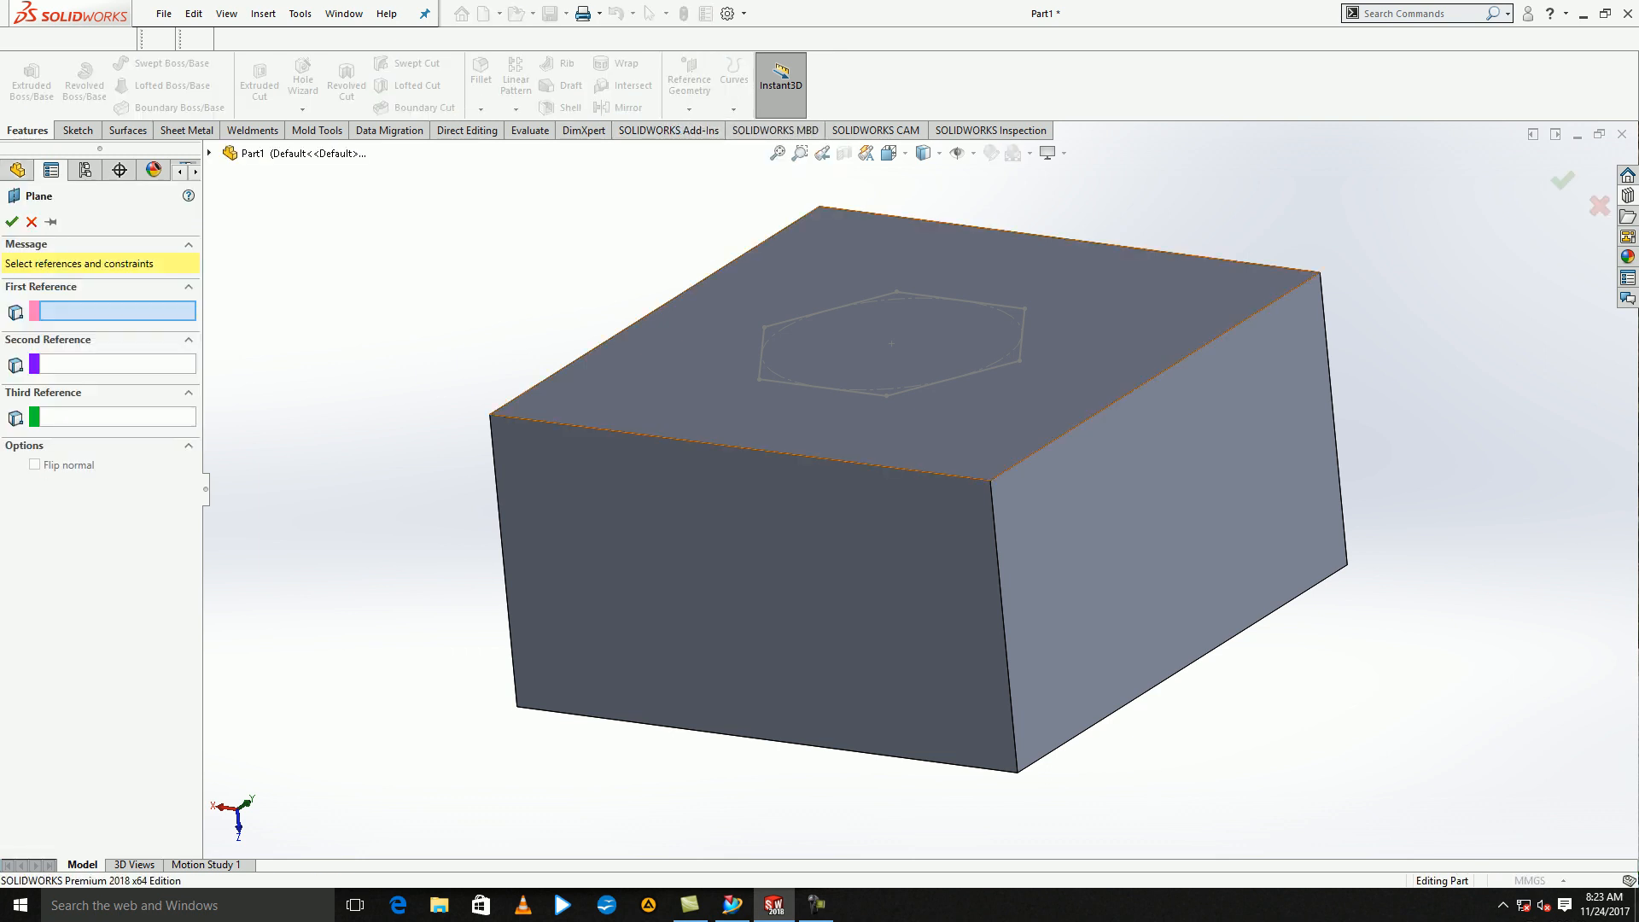
{"action": "left_click", "coordinate": [941, 333]}
{"action": "scroll", "coordinate": [768, 550], "scroll_direction": "up", "scroll_amount": 5}
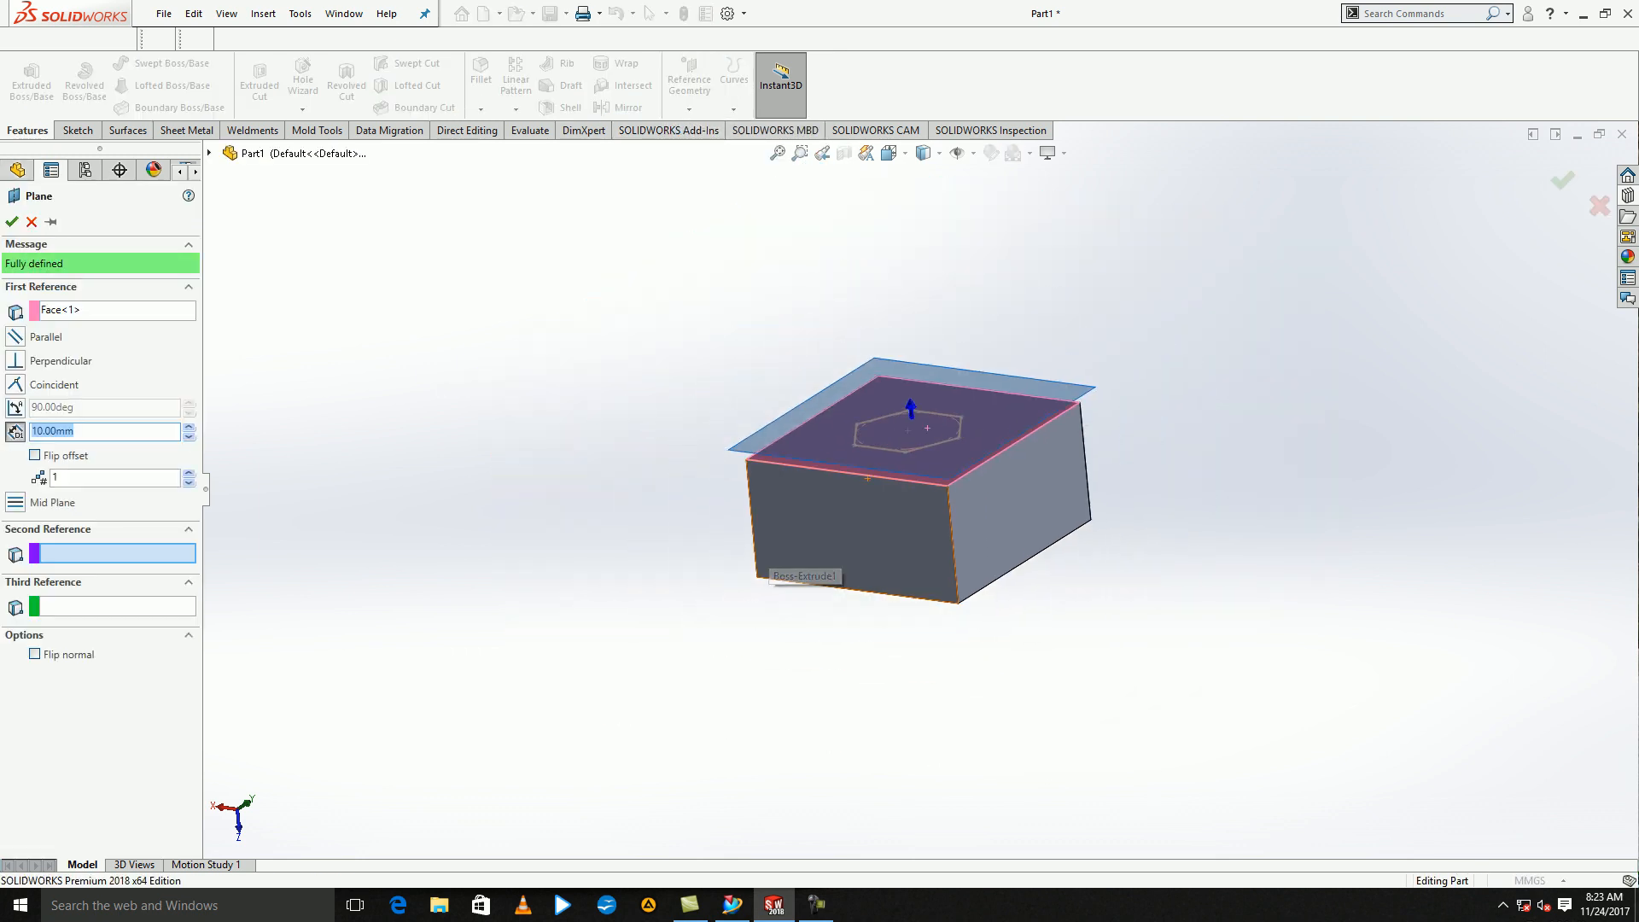
{"action": "left_click", "coordinate": [189, 427]}
{"action": "left_click", "coordinate": [188, 426]}
{"action": "left_click", "coordinate": [189, 427]}
{"action": "left_click", "coordinate": [189, 427]}
{"action": "left_click", "coordinate": [189, 427]}
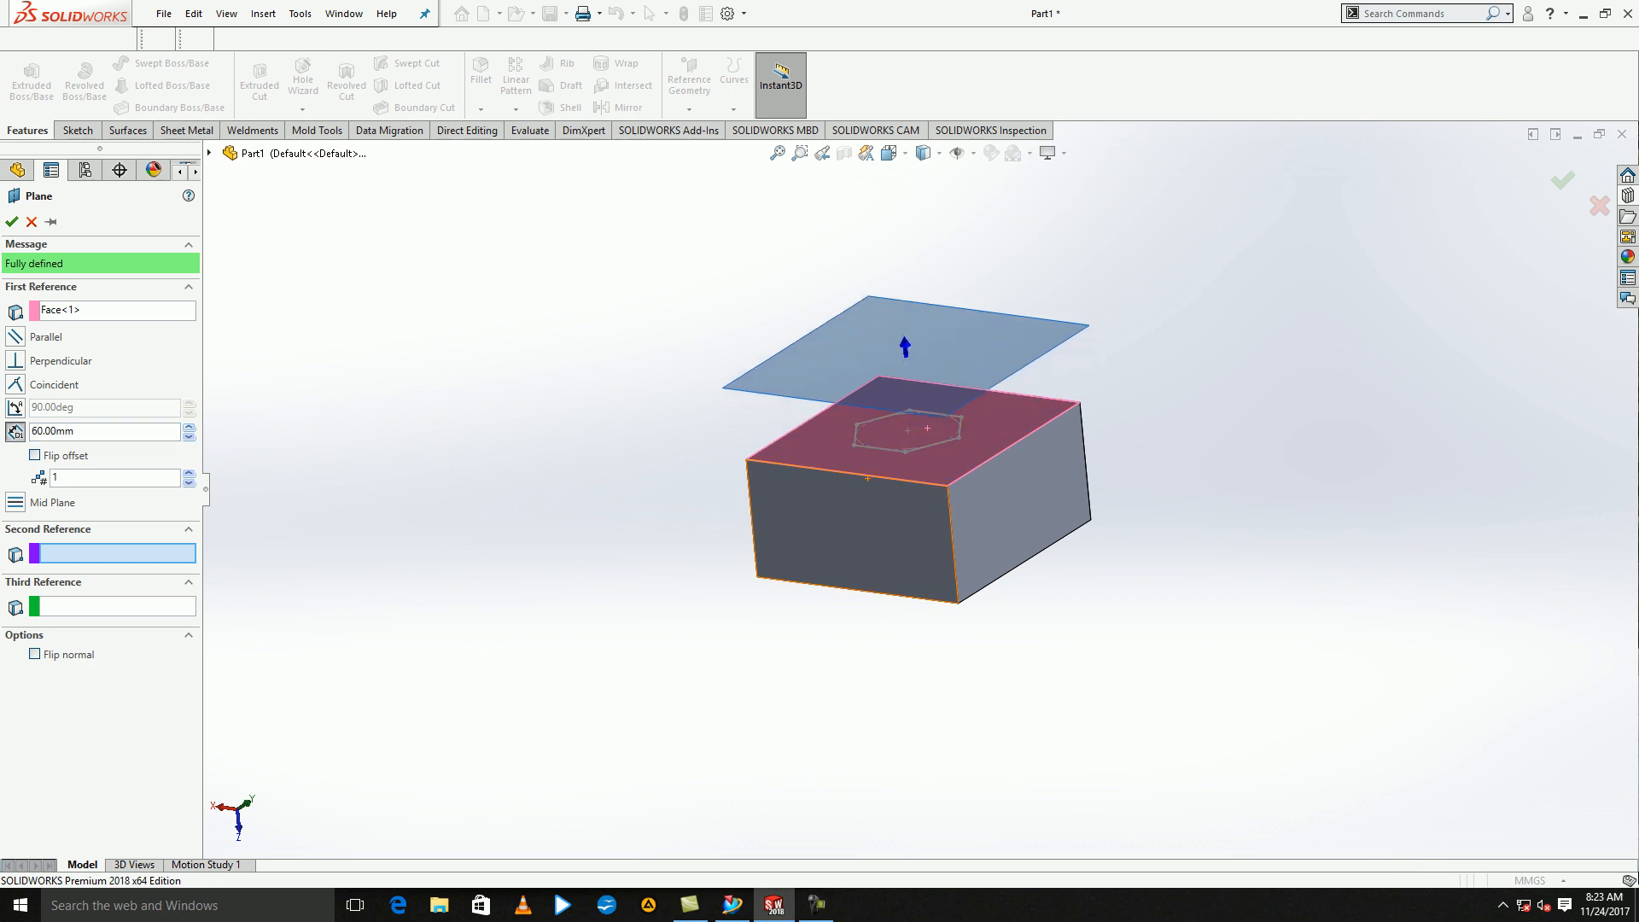
{"action": "left_click", "coordinate": [188, 427]}
{"action": "left_click", "coordinate": [188, 427]}
{"action": "left_click", "coordinate": [12, 221]}
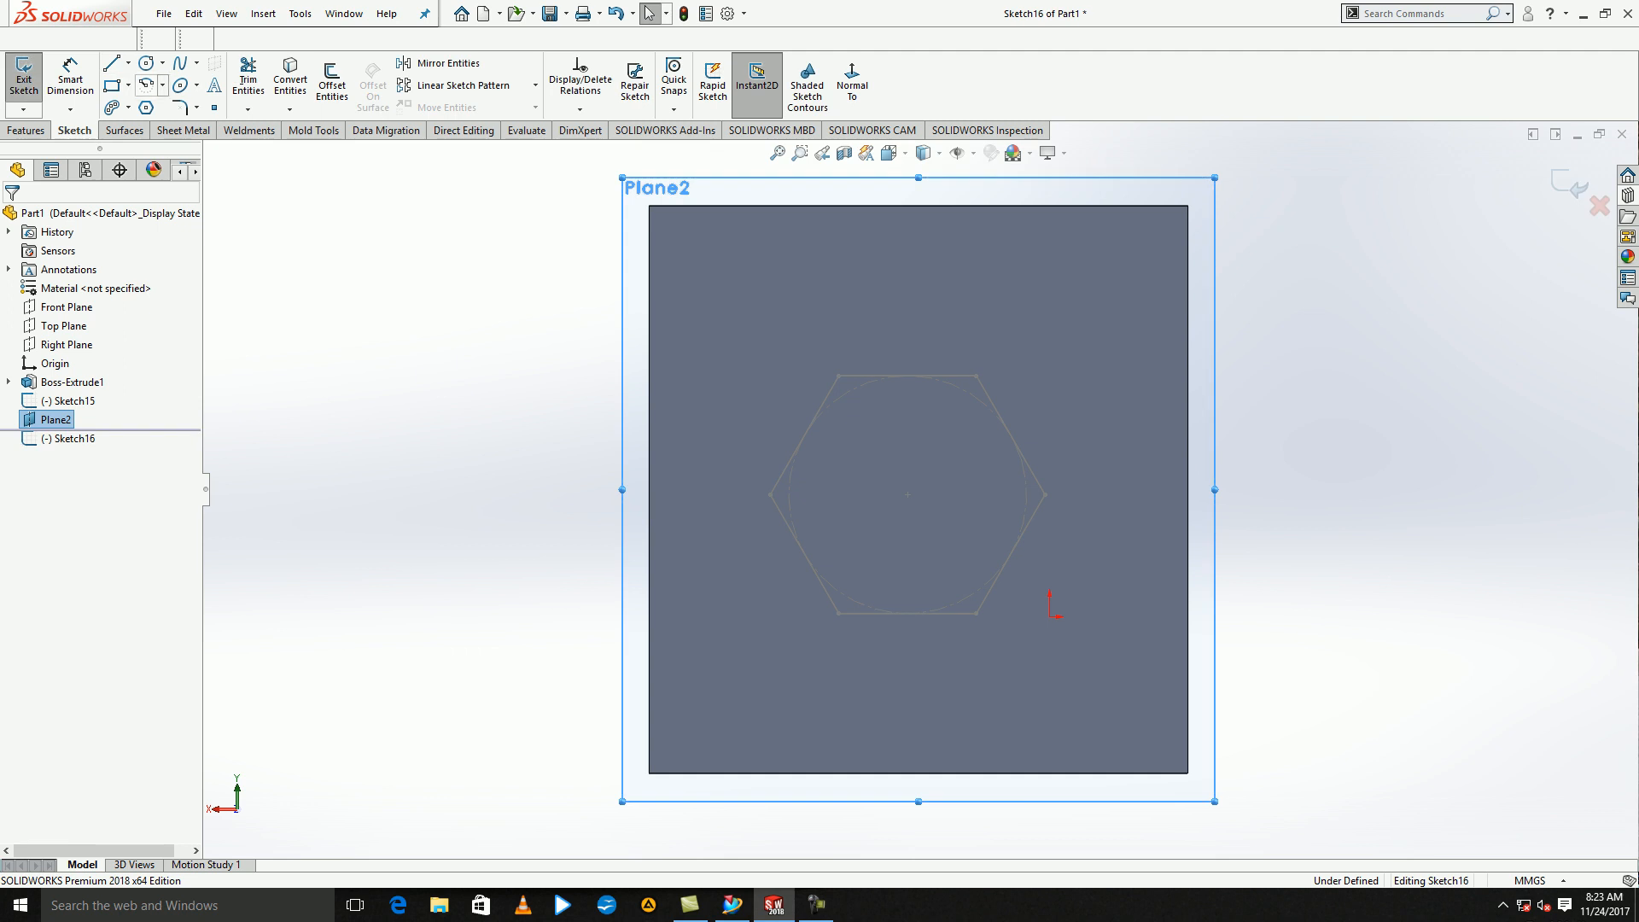
- On the offset plane, sketch a circle of about 25 mm radius centred on the hexagon's centre, and exit the sketch
{"action": "left_click", "coordinate": [146, 63]}
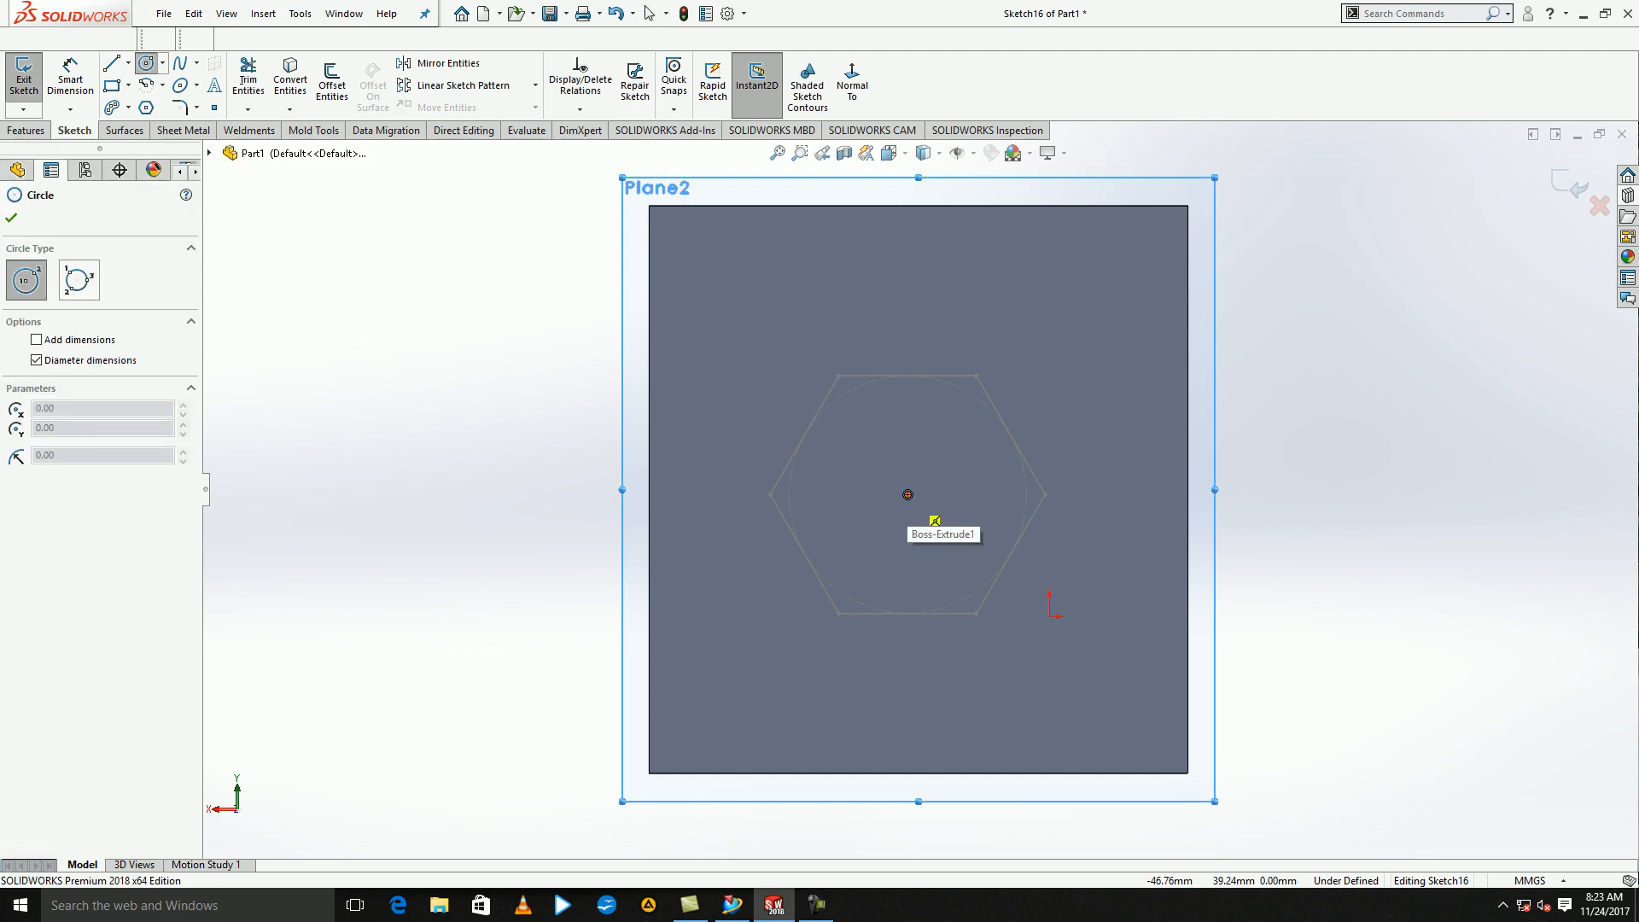
{"action": "left_click", "coordinate": [908, 494]}
{"action": "left_click", "coordinate": [932, 563]}
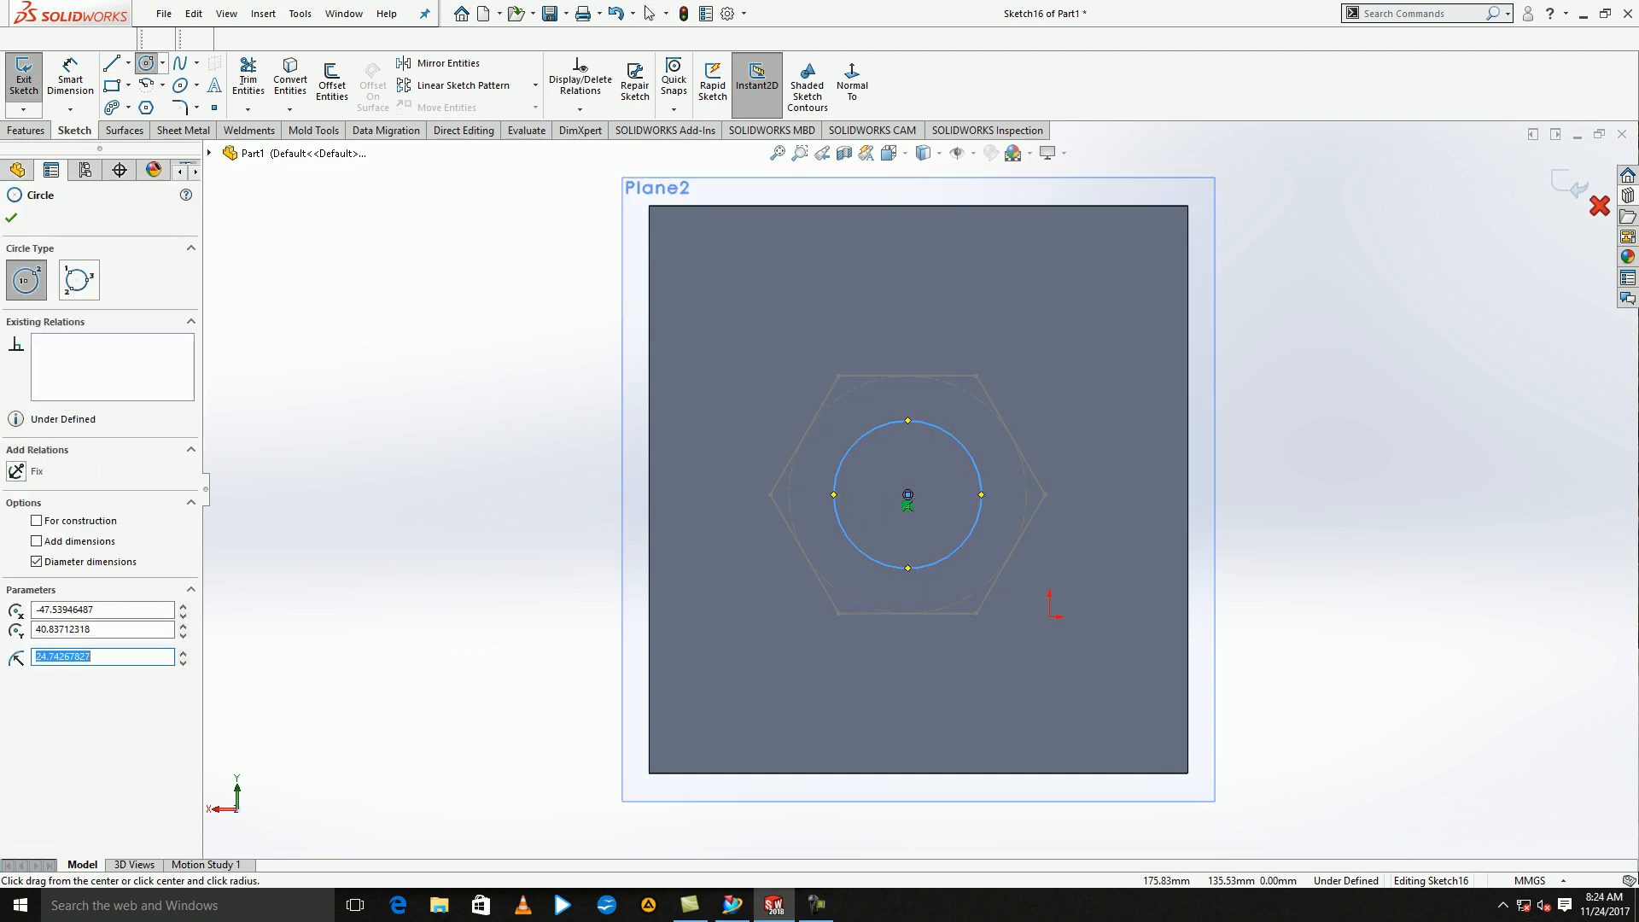
{"action": "left_click", "coordinate": [1569, 183]}
- Hide the offset reference plane, leaving the circle sketch displayed above the block
{"action": "middle_click_drag", "start_coordinate": [1281, 529], "coordinate": [1272, 307]}
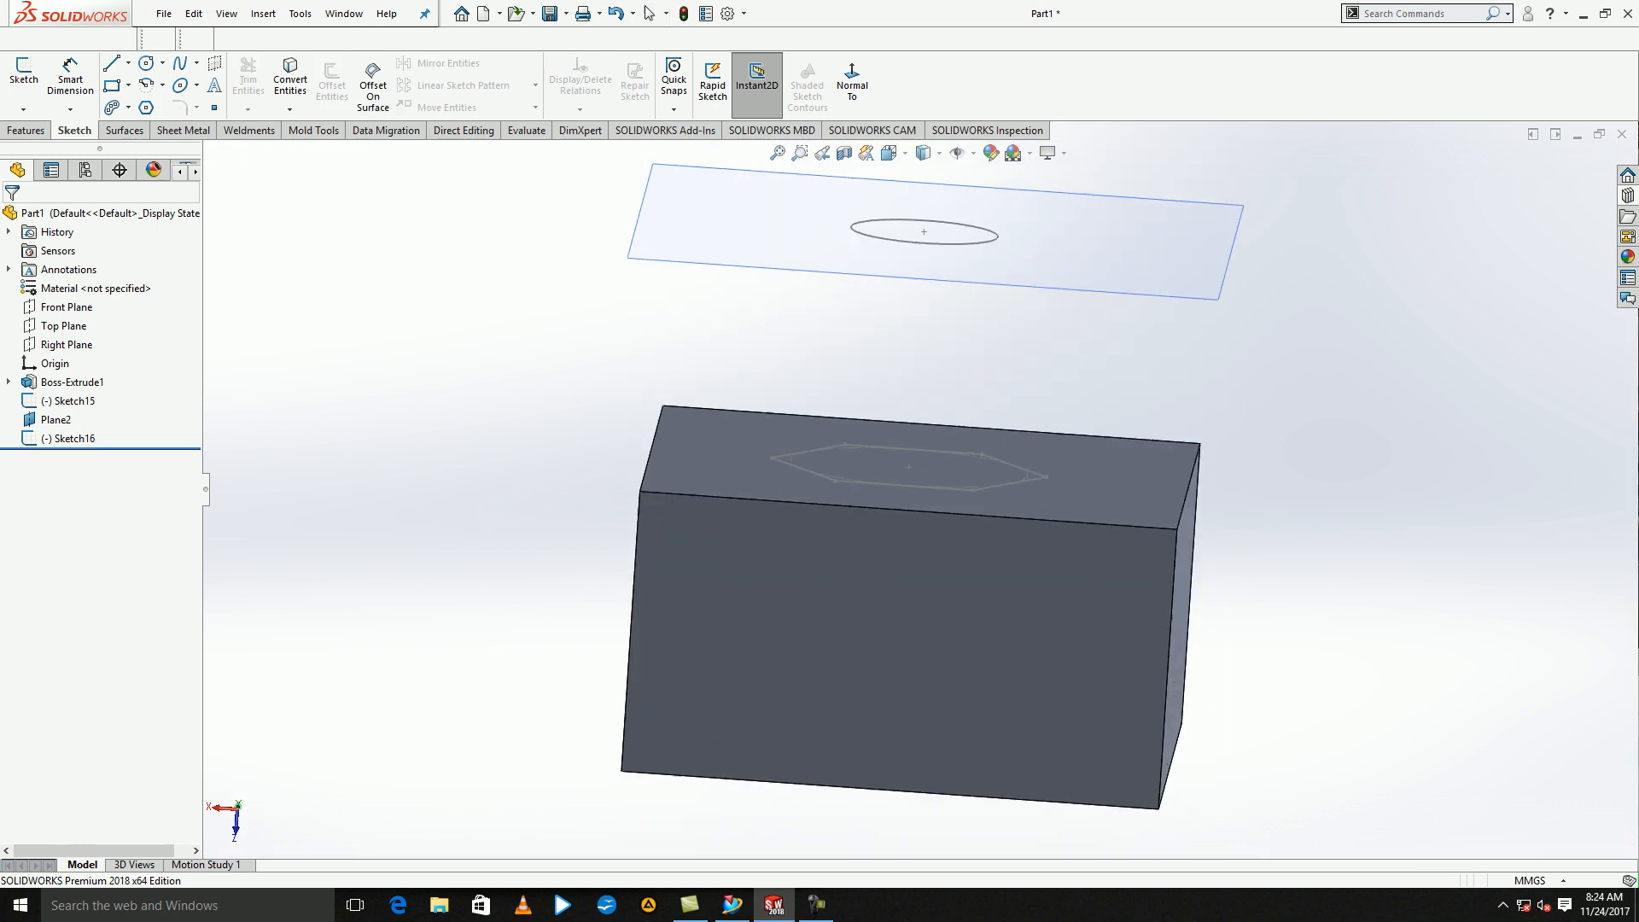
{"action": "middle_click_drag", "start_coordinate": [1220, 243], "coordinate": [1148, 256]}
{"action": "left_click", "coordinate": [1148, 256]}
{"action": "left_click", "coordinate": [1245, 202]}
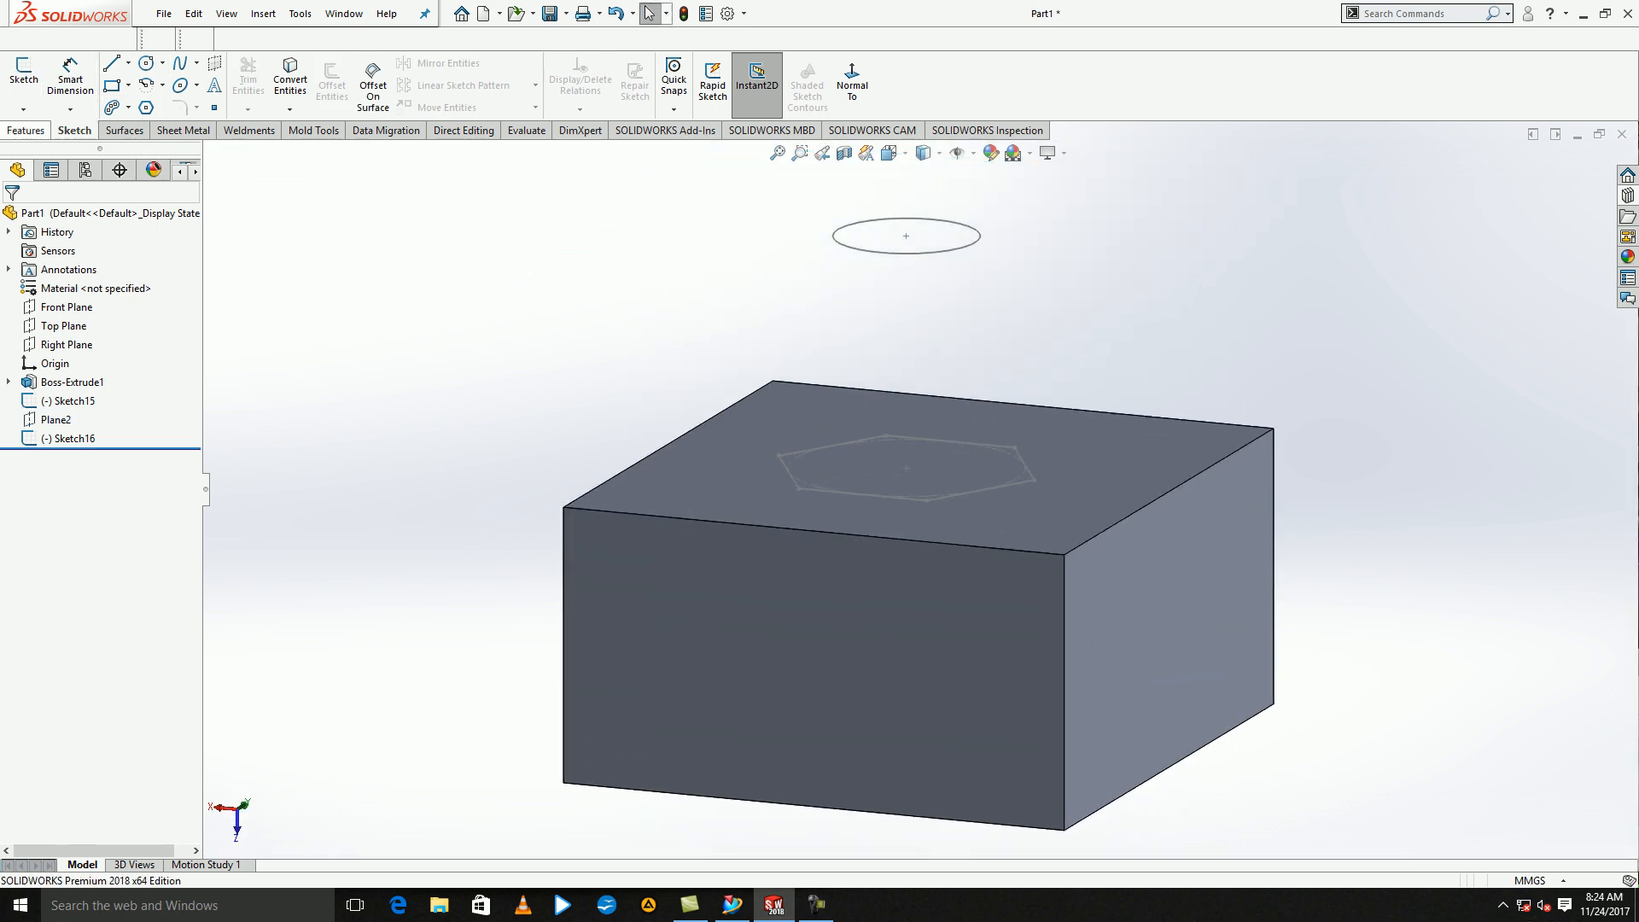
- Try a Boundary Boss between the hexagon on the block and the circle above it, and undo it
{"action": "left_click", "coordinate": [26, 130]}
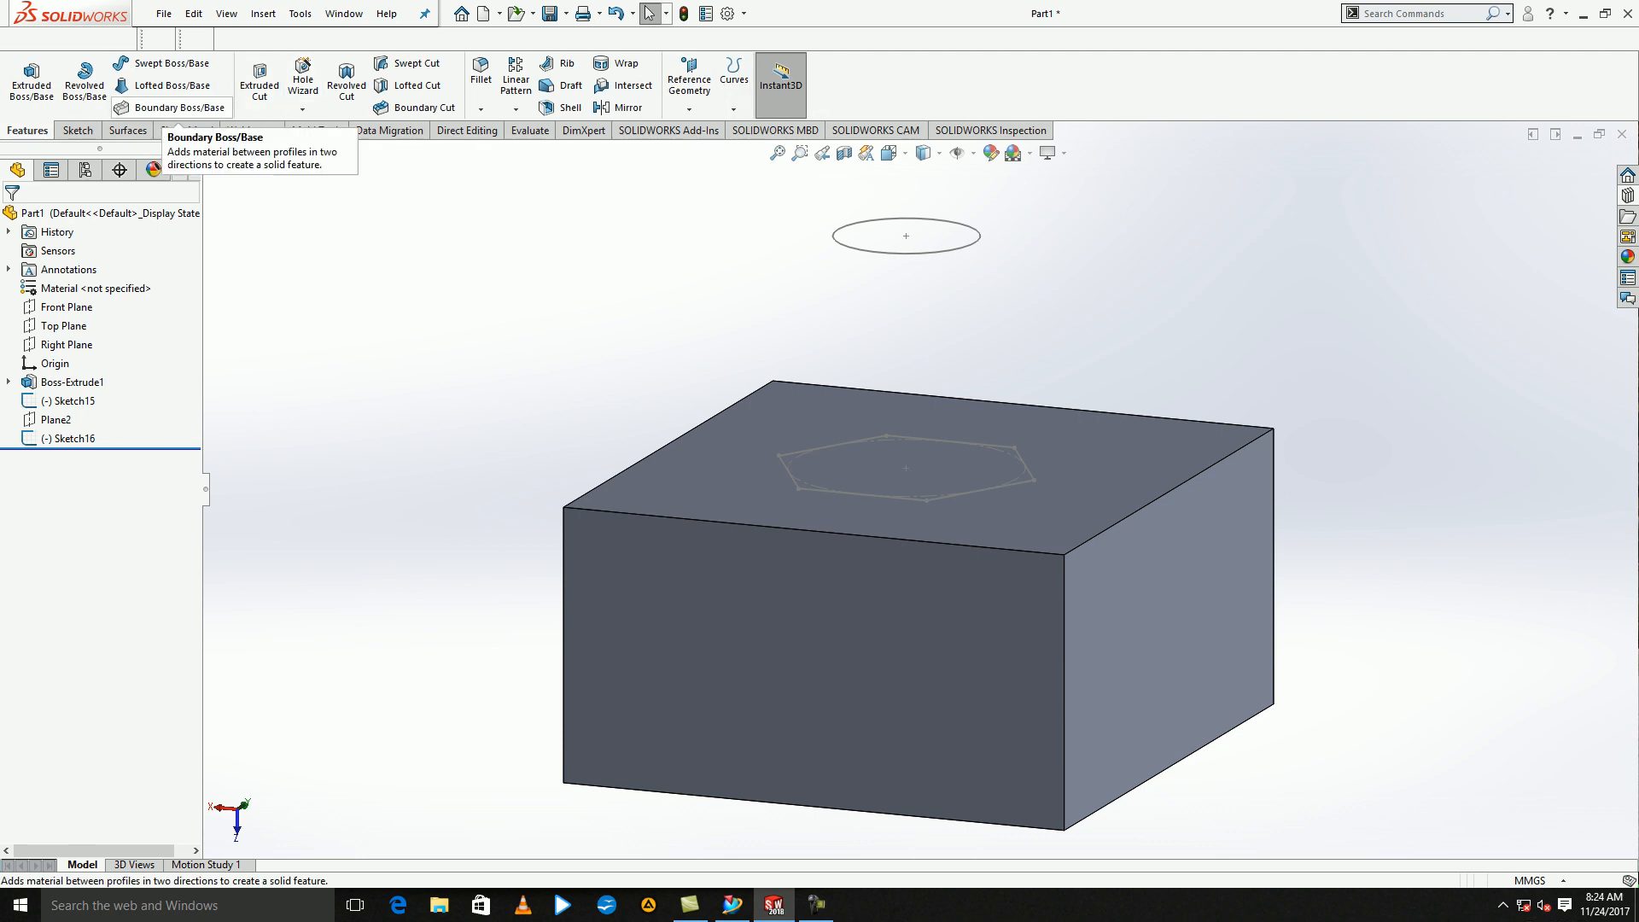
{"action": "left_click", "coordinate": [167, 109]}
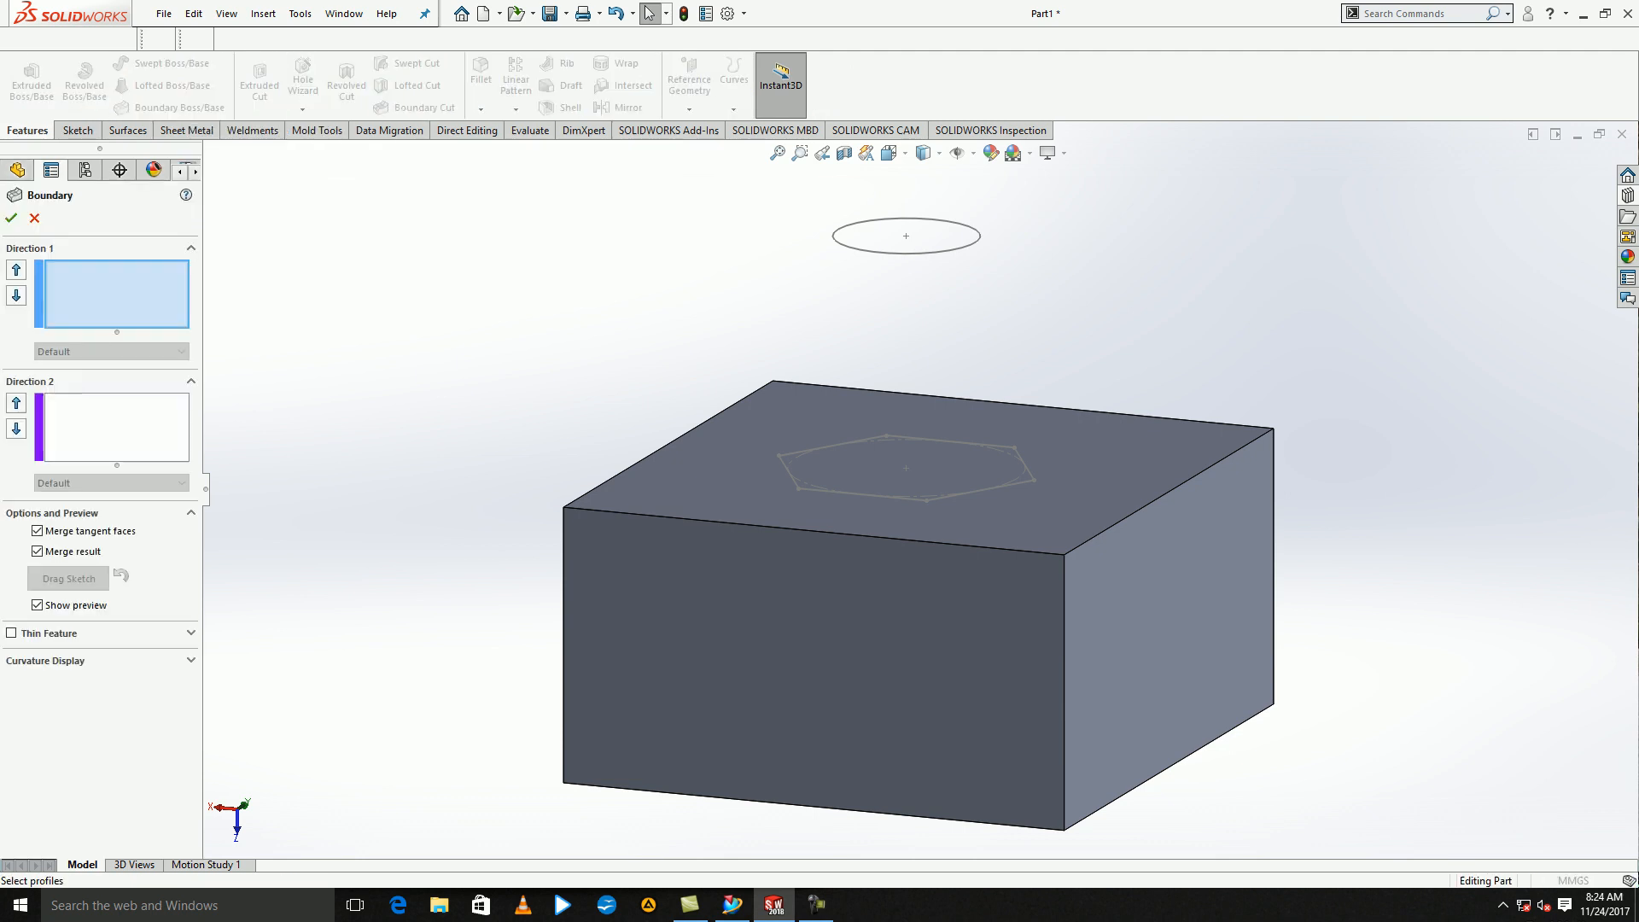
{"action": "left_click", "coordinate": [1033, 481]}
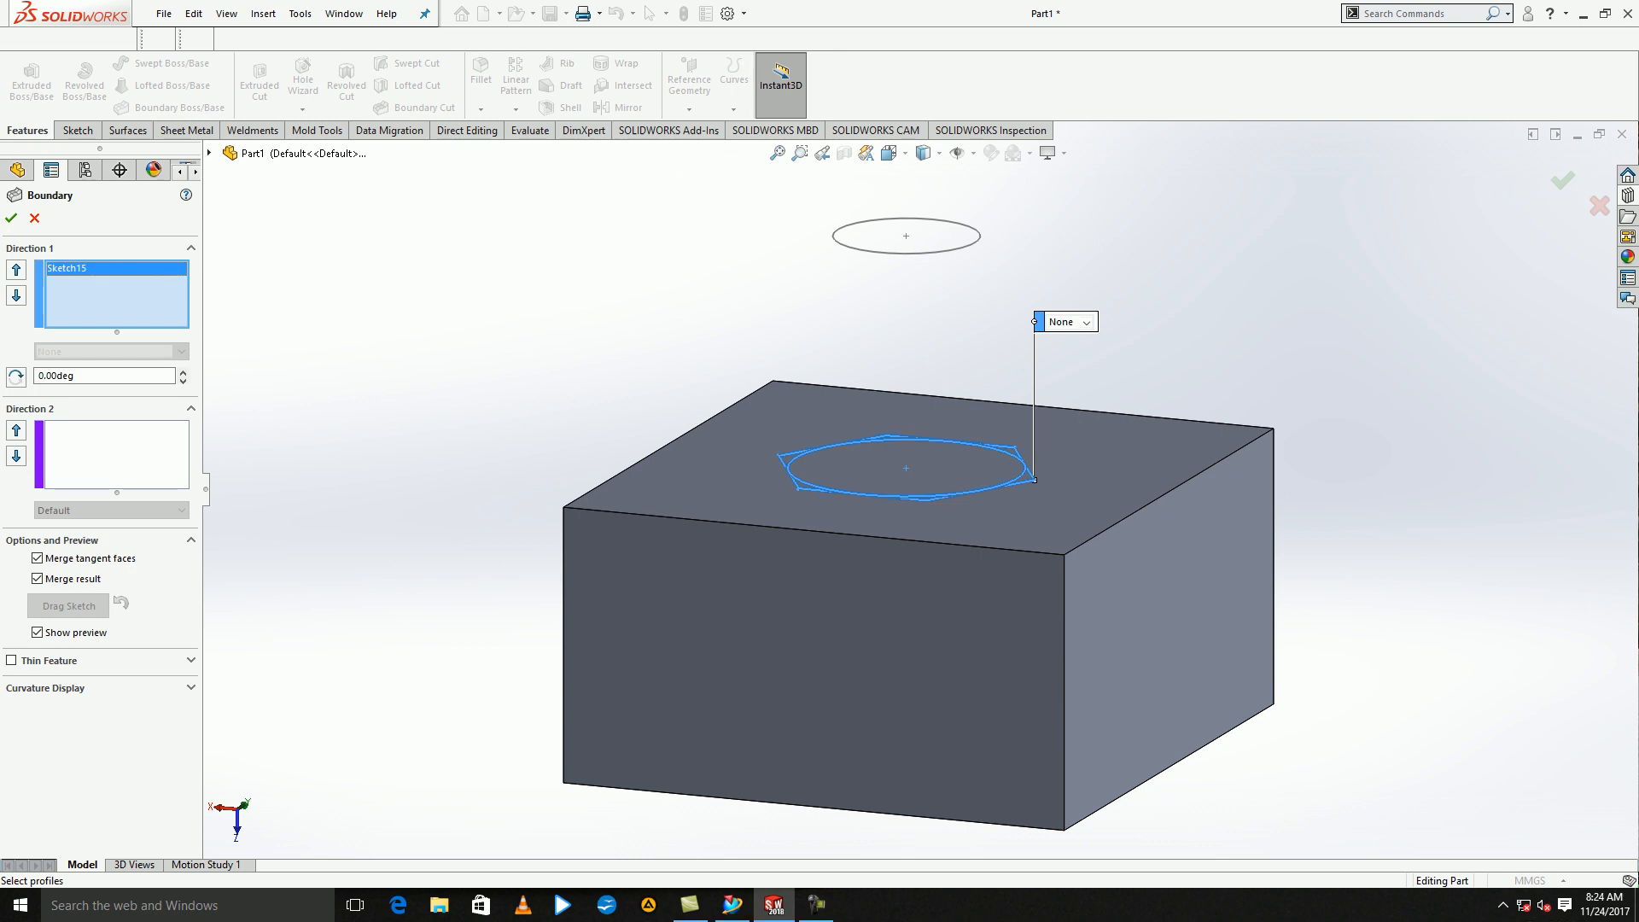
{"action": "left_click", "coordinate": [837, 229]}
{"action": "middle_click_drag", "start_coordinate": [837, 229], "coordinate": [807, 239]}
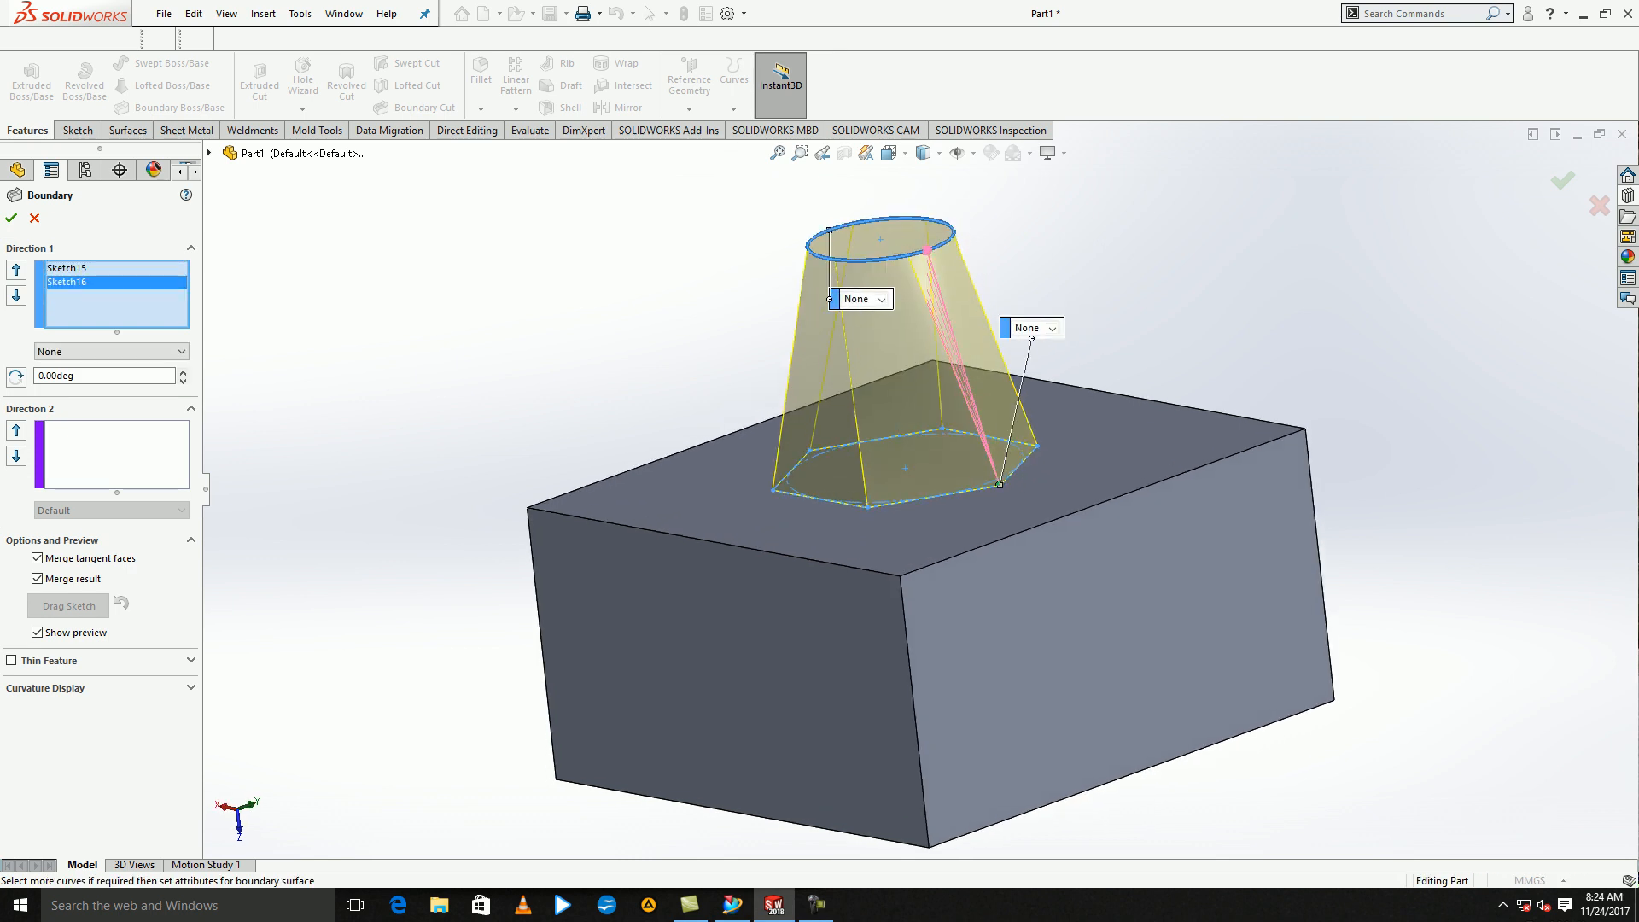
{"action": "left_click", "coordinate": [1562, 180]}
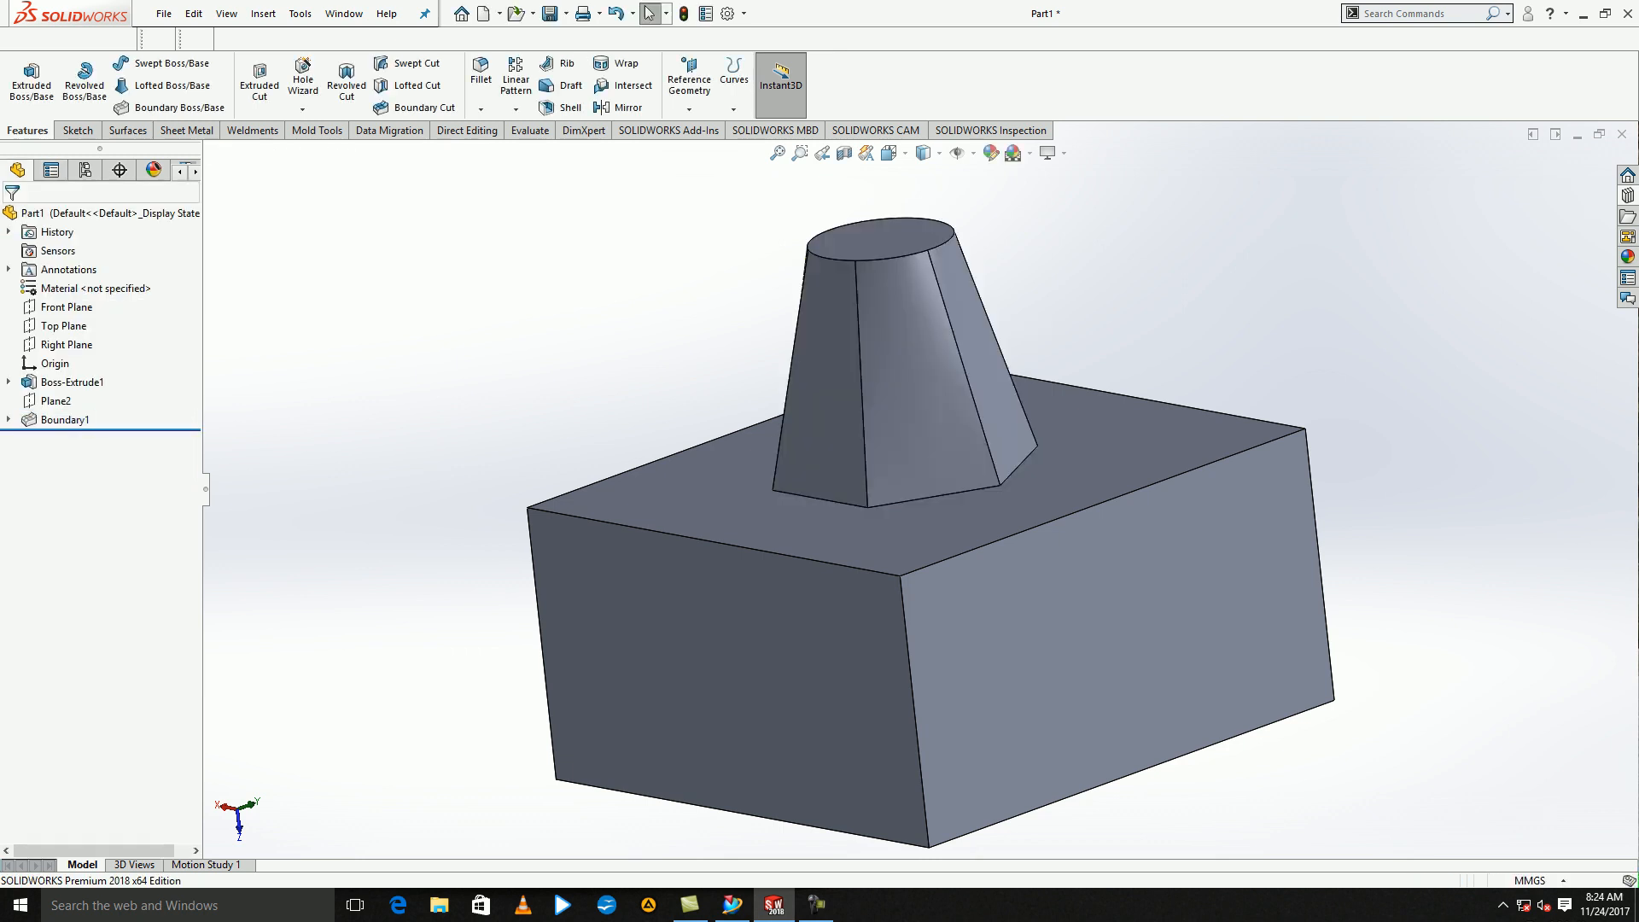
{"action": "middle_click_drag", "start_coordinate": [905, 444], "coordinate": [869, 445]}
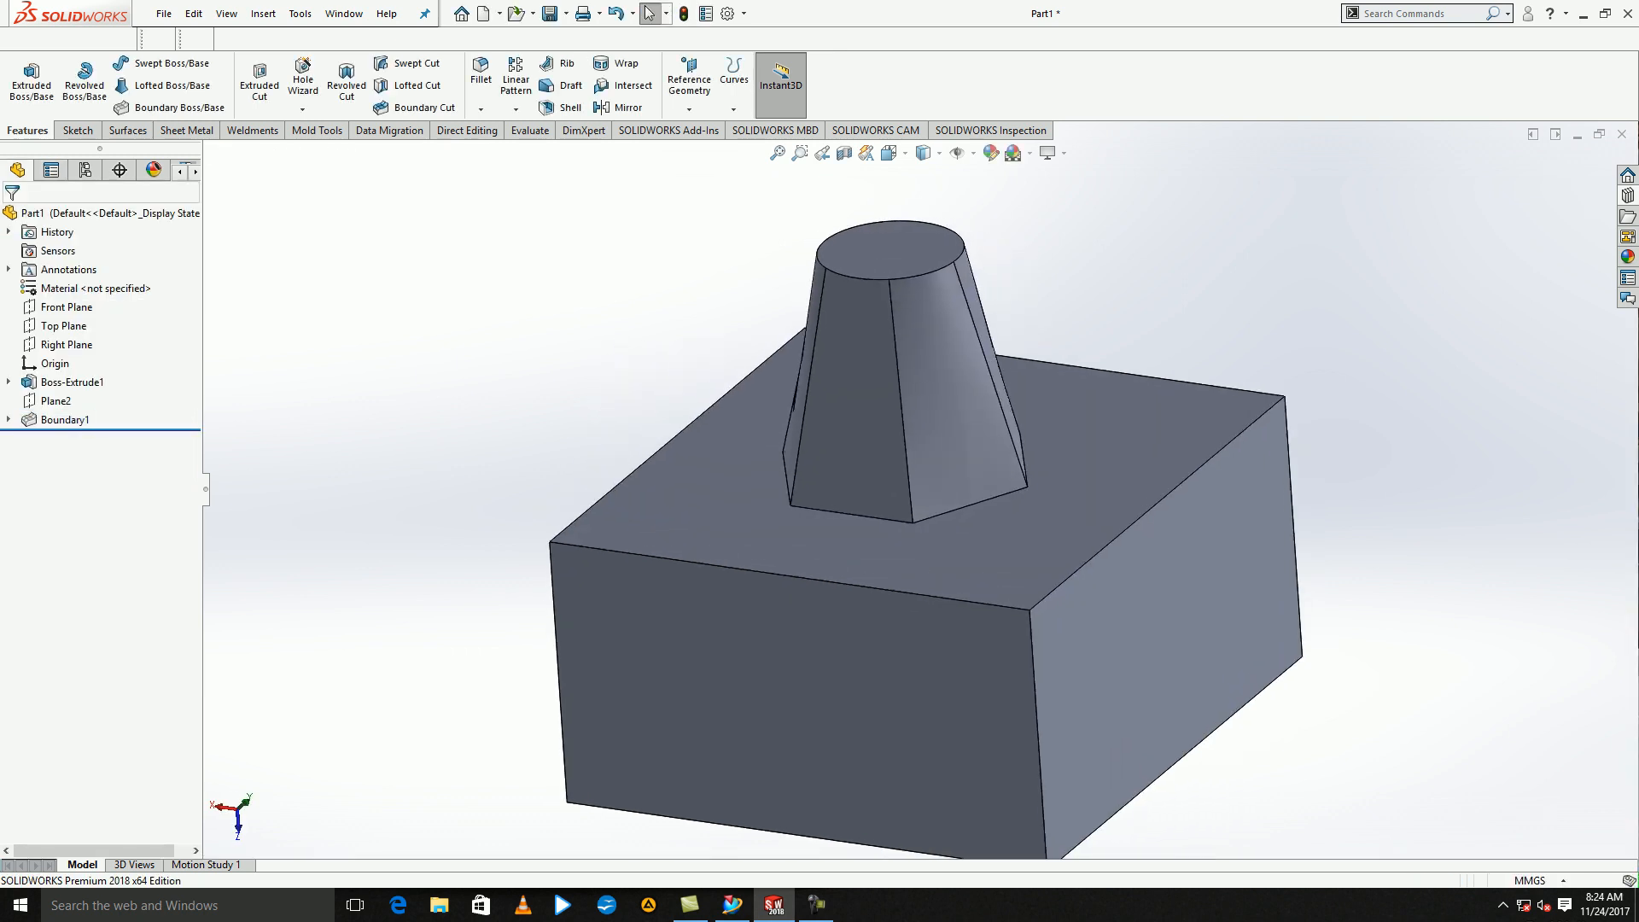
{"action": "key", "text": "ctrl+z"}
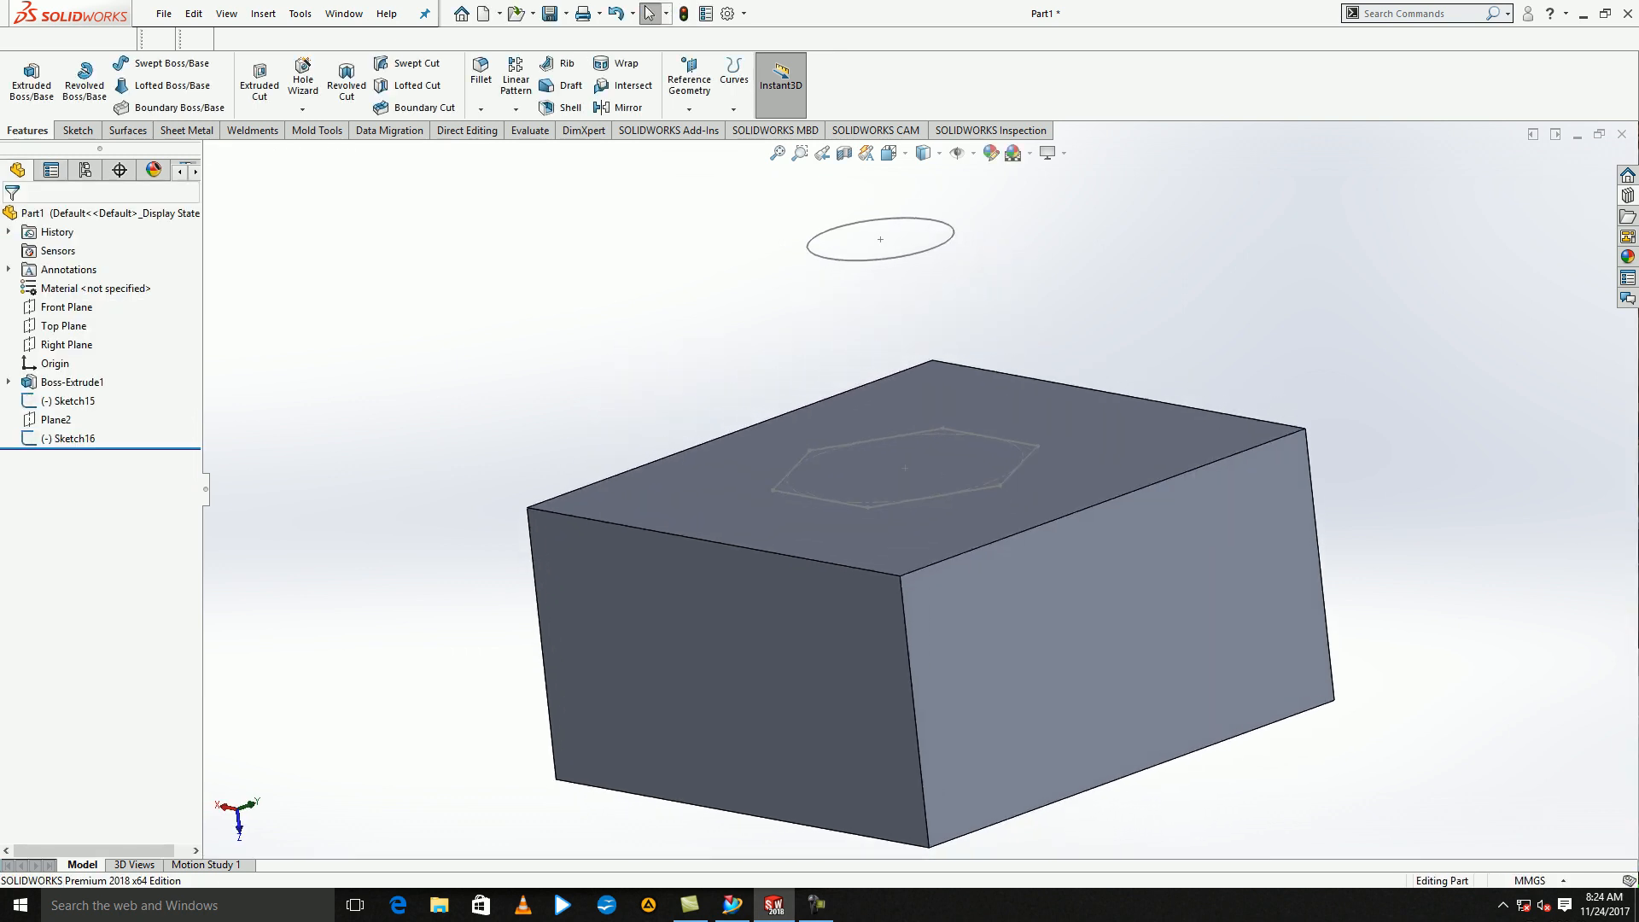
- Edit the reference plane, flipping its offset through the block and increasing the distance beyond the opposite face
{"action": "left_click", "coordinate": [53, 419]}
{"action": "left_click", "coordinate": [67, 373]}
{"action": "left_click", "coordinate": [35, 455]}
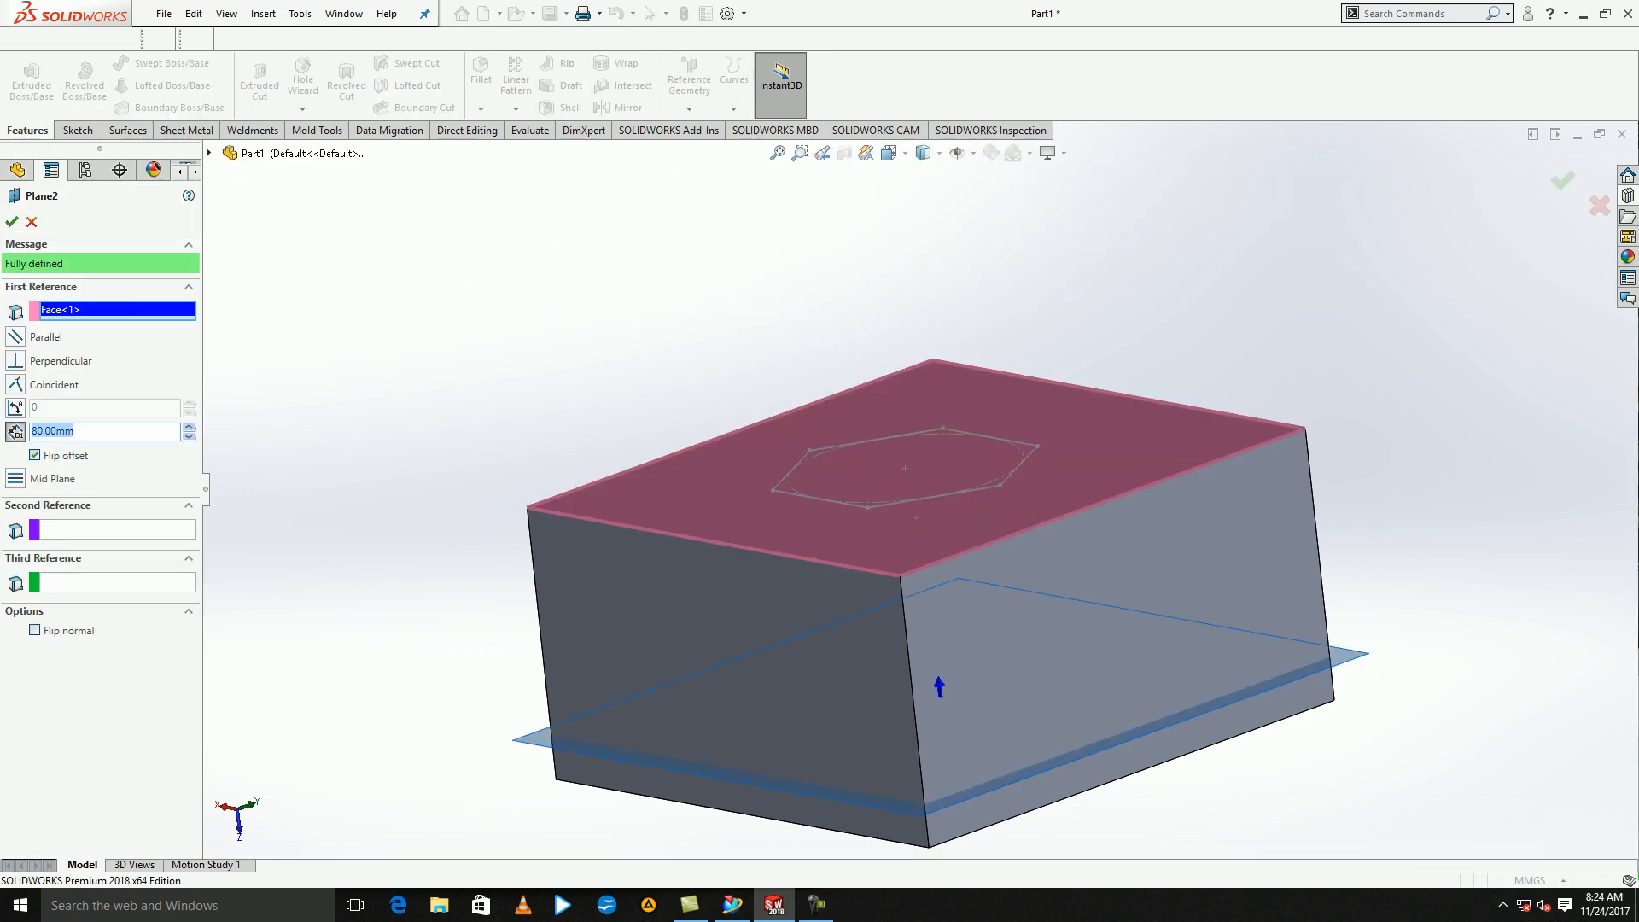
{"action": "left_click", "coordinate": [189, 427]}
{"action": "left_click", "coordinate": [189, 427]}
{"action": "left_click", "coordinate": [12, 222]}
- Make a Boundary Cut through the block using the circle and hexagon sketches as Direction 1 profiles, and show it in isometric view
{"action": "middle_click_drag", "start_coordinate": [922, 666], "coordinate": [930, 384]}
{"action": "middle_click_drag", "start_coordinate": [922, 581], "coordinate": [924, 478]}
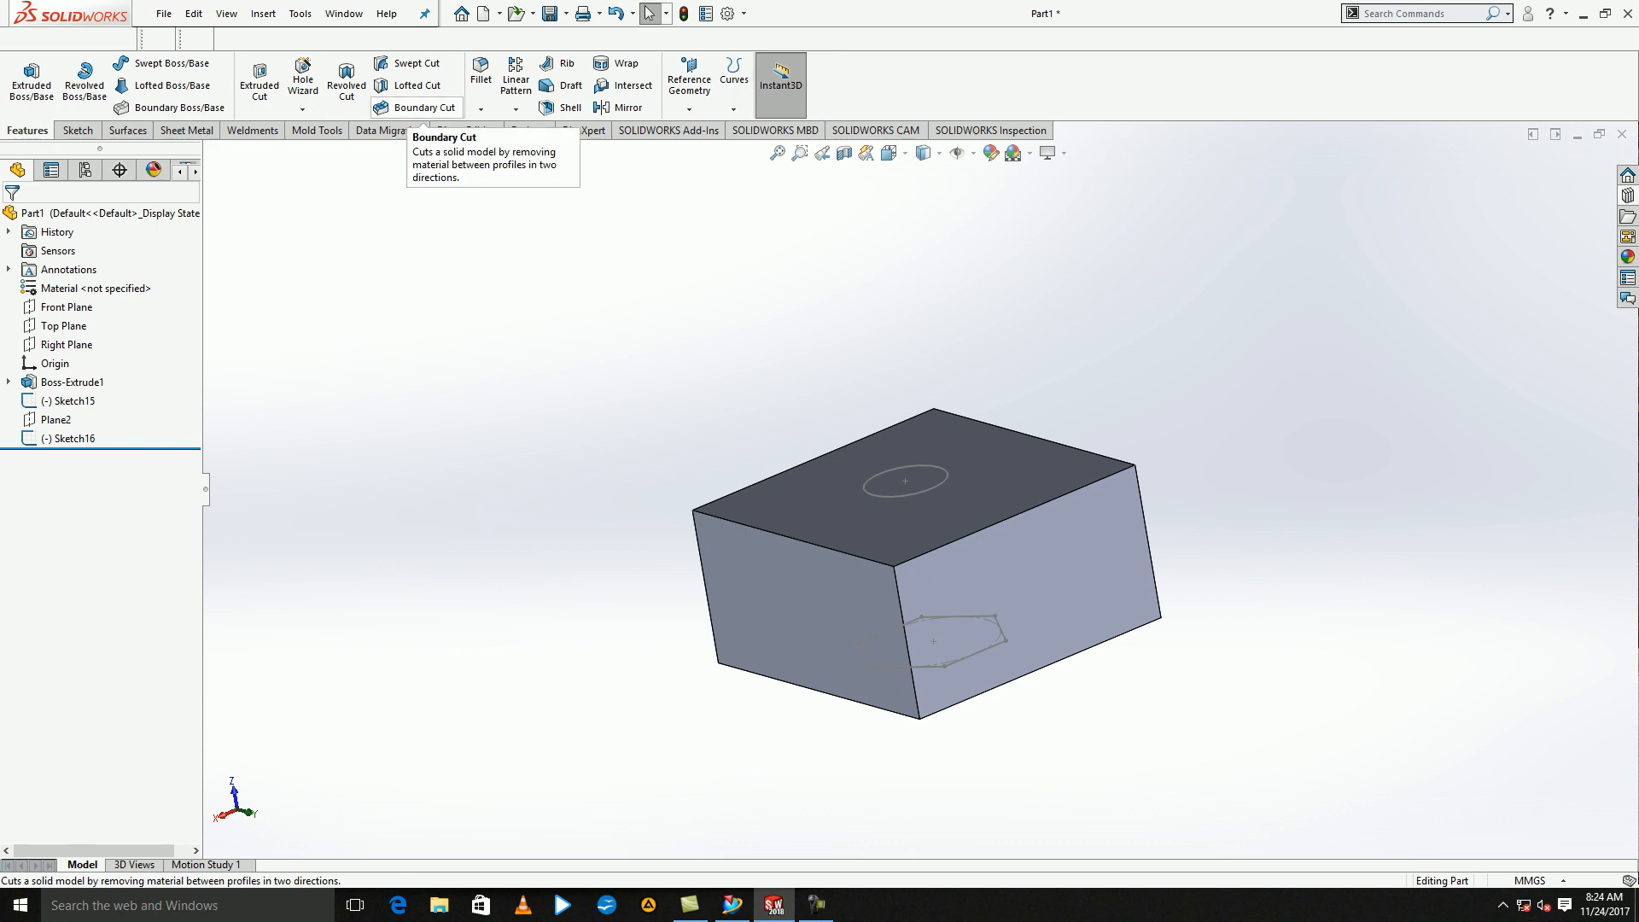
{"action": "left_click", "coordinate": [420, 108]}
{"action": "left_click", "coordinate": [873, 494]}
{"action": "left_click", "coordinate": [945, 667]}
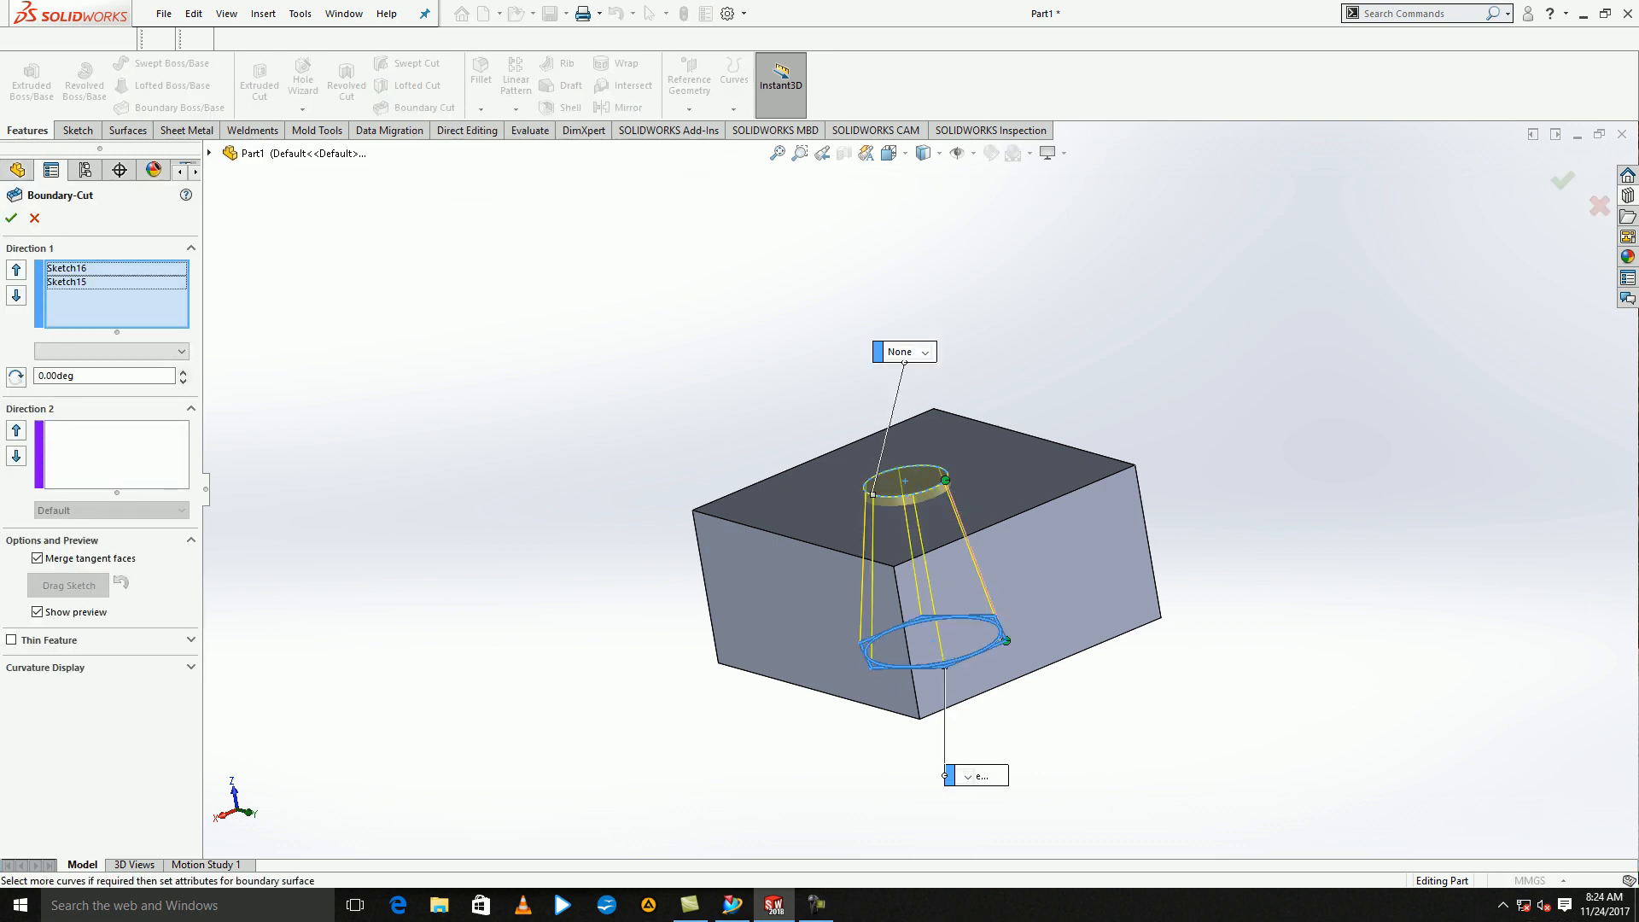
{"action": "key", "text": "Return"}
{"action": "middle_click_drag", "start_coordinate": [945, 667], "coordinate": [926, 316]}
{"action": "key", "text": "ctrl+7"}
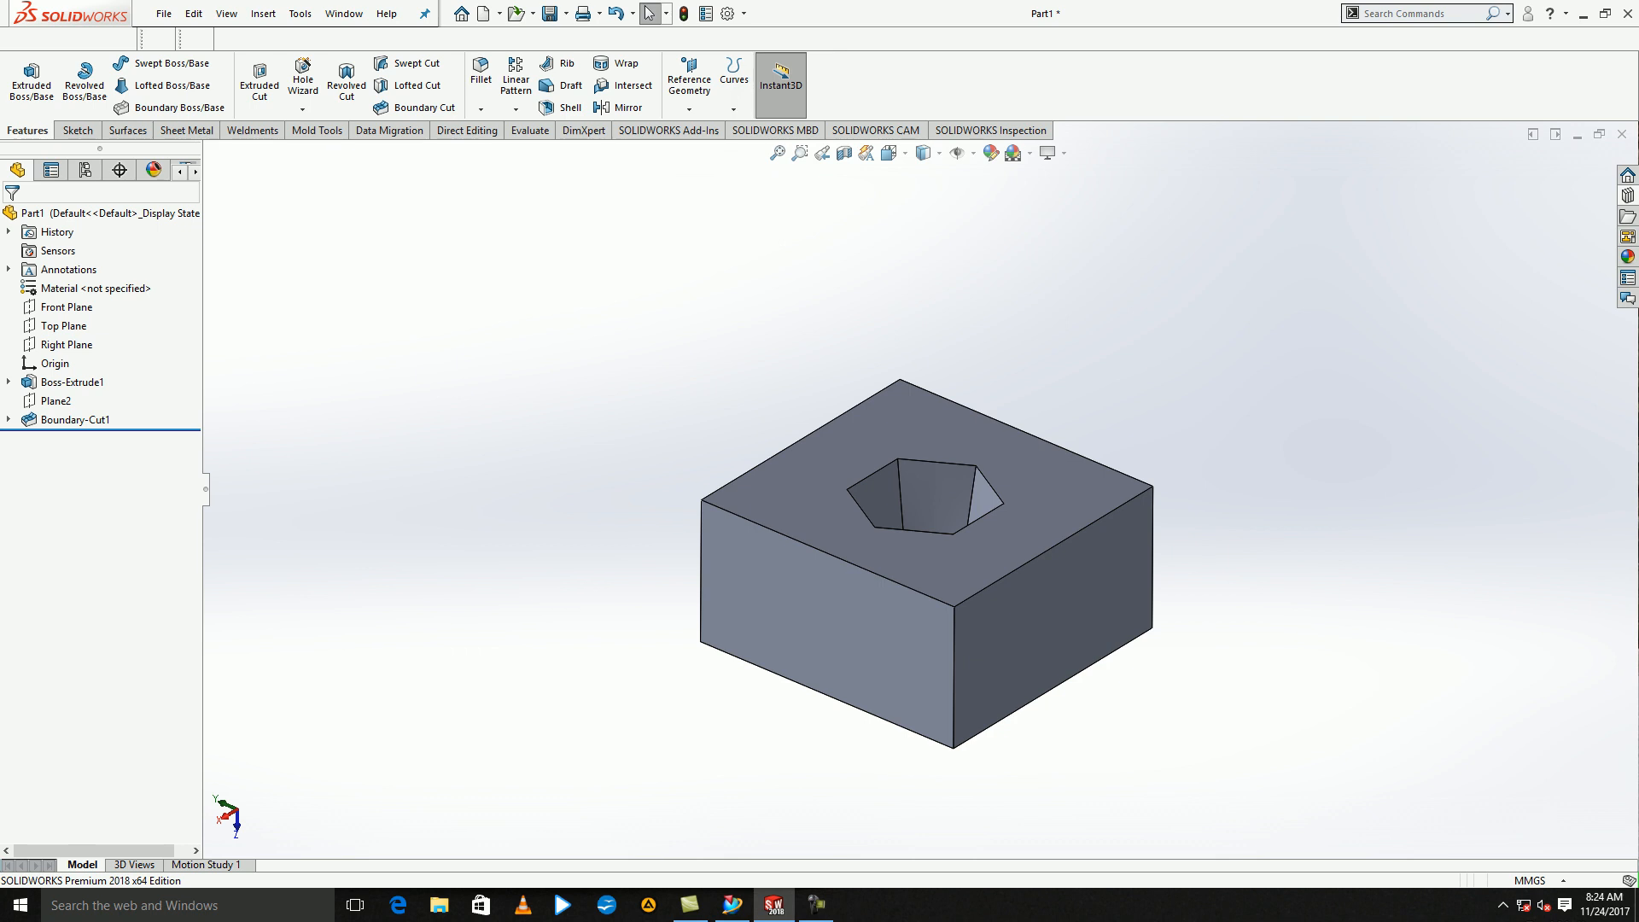
{"action": "left_click", "coordinate": [816, 905]}
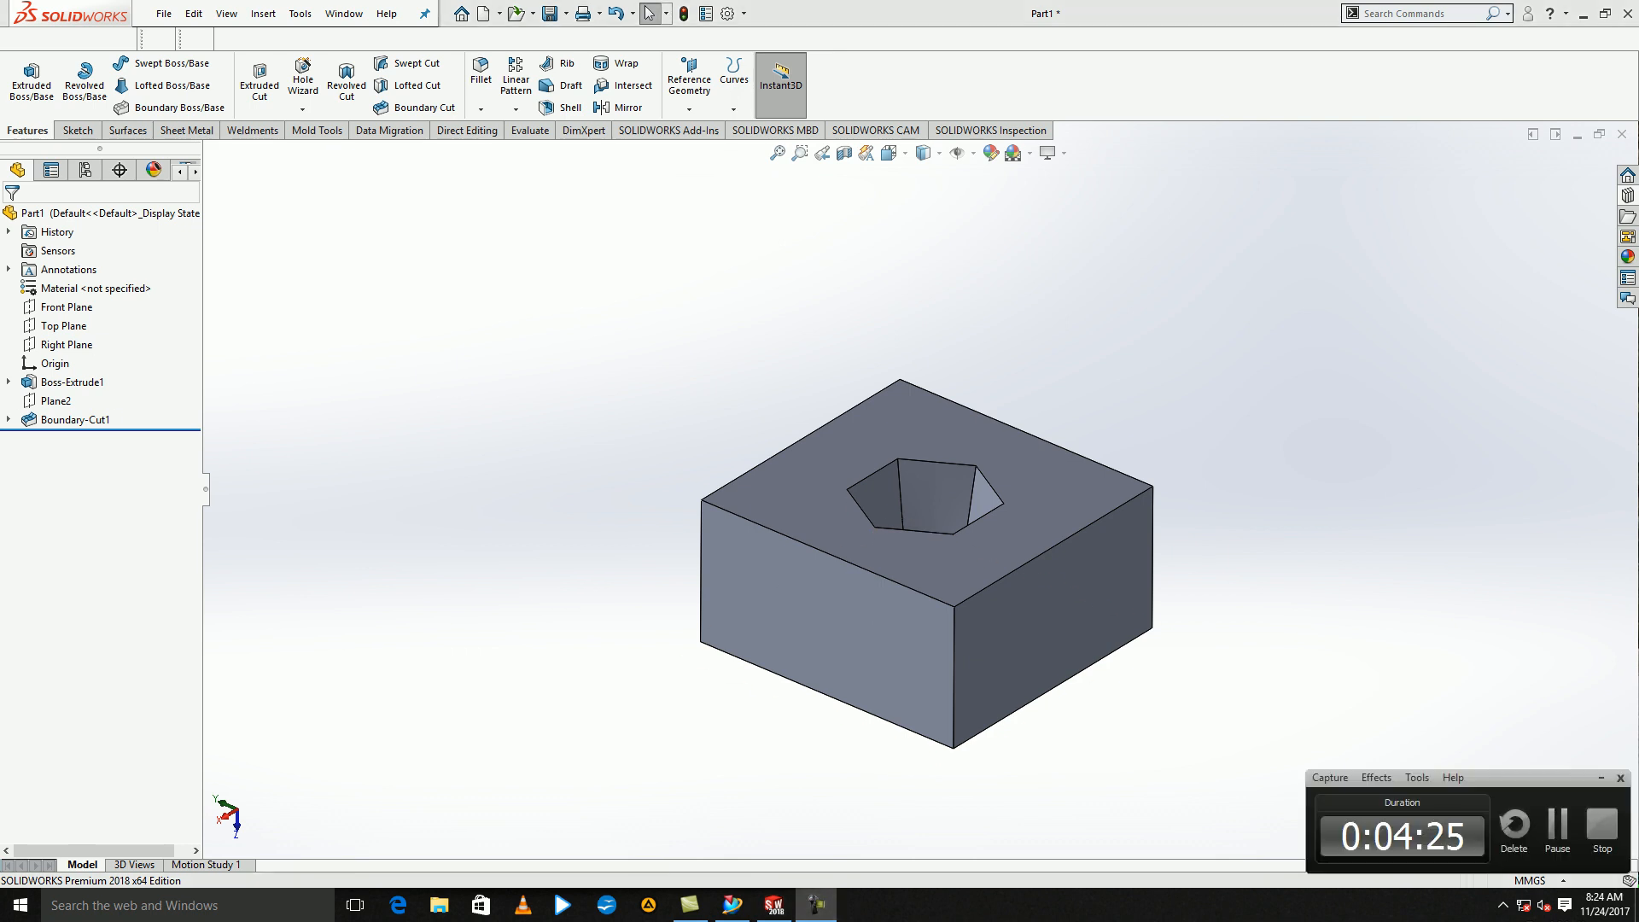
{"action": "left_click", "coordinate": [1558, 829]}
- Undo the boundary cut and close the part without saving it
{"action": "mouse_move", "coordinate": [927, 563]}
{"action": "middle_mouse_down"}
{"action": "mouse_move", "coordinate": [927, 418]}
{"action": "mouse_move", "coordinate": [897, 559]}
{"action": "middle_mouse_up"}
{"action": "key", "text": "ctrl+z"}
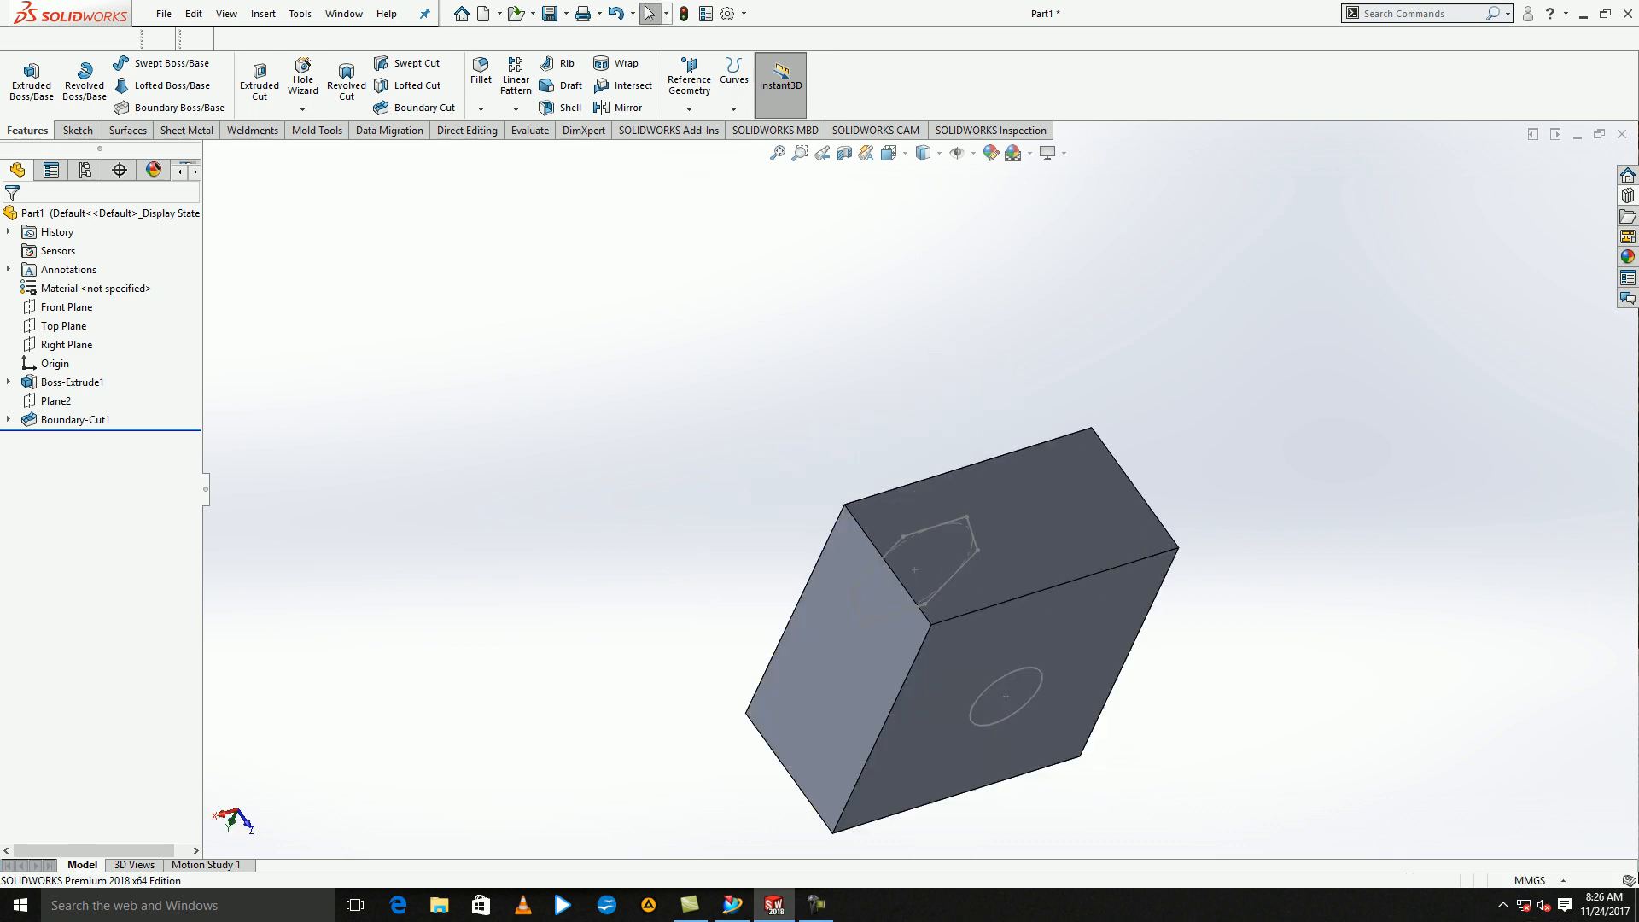
{"action": "left_click", "coordinate": [1622, 134]}
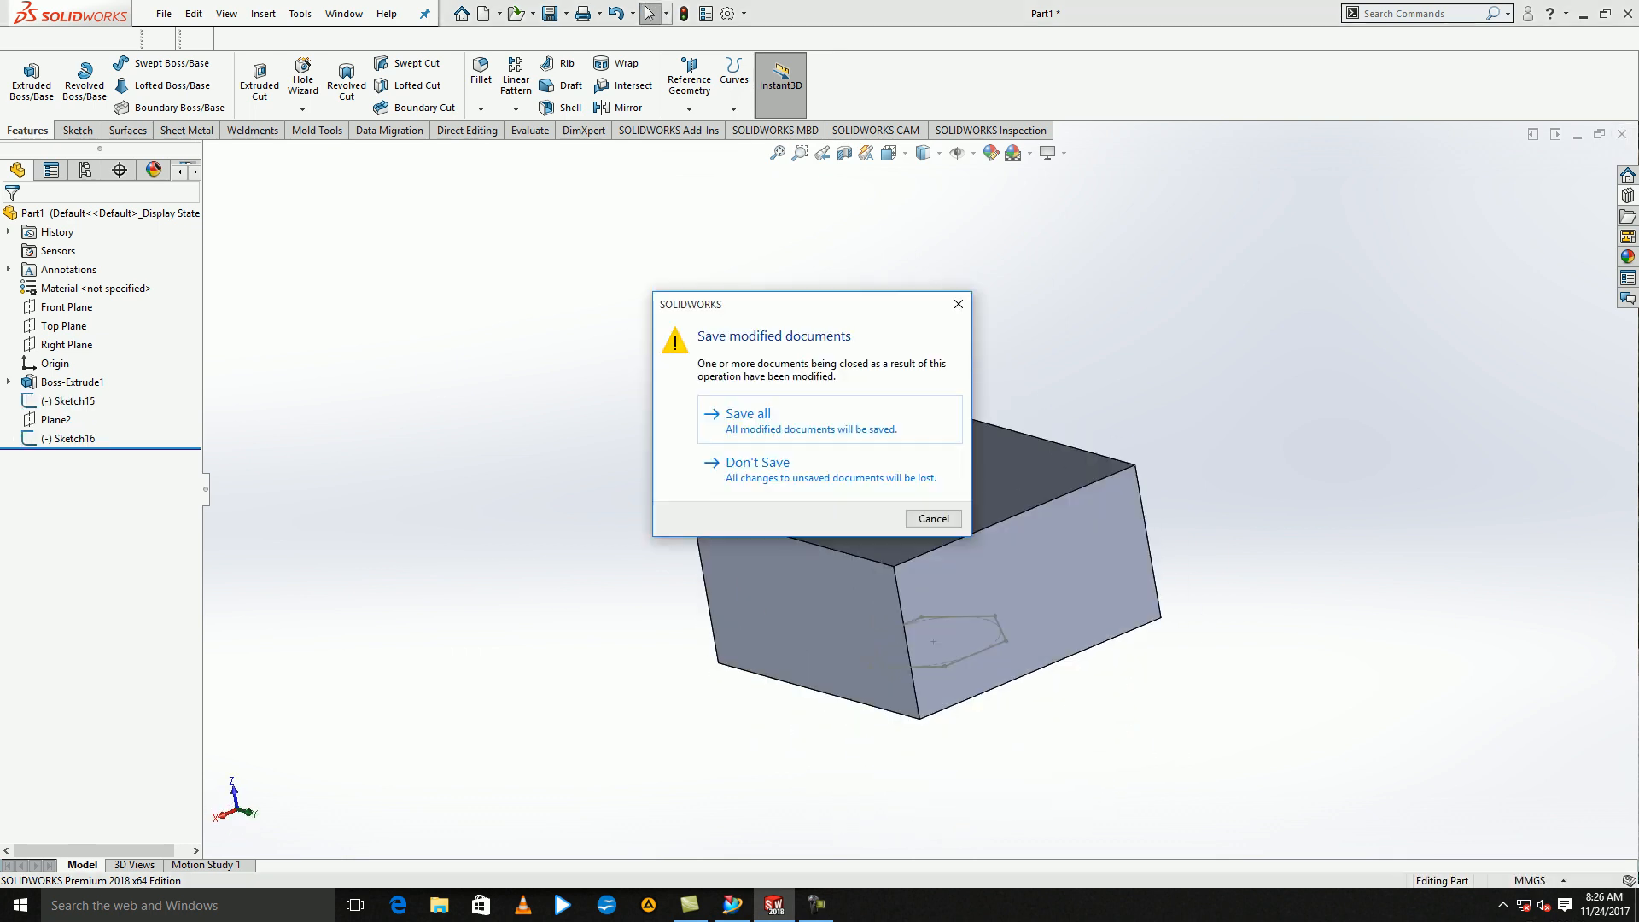
{"action": "left_click", "coordinate": [785, 467]}
- Create a new part document
{"action": "left_click", "coordinate": [164, 13]}
{"action": "left_click", "coordinate": [182, 37]}
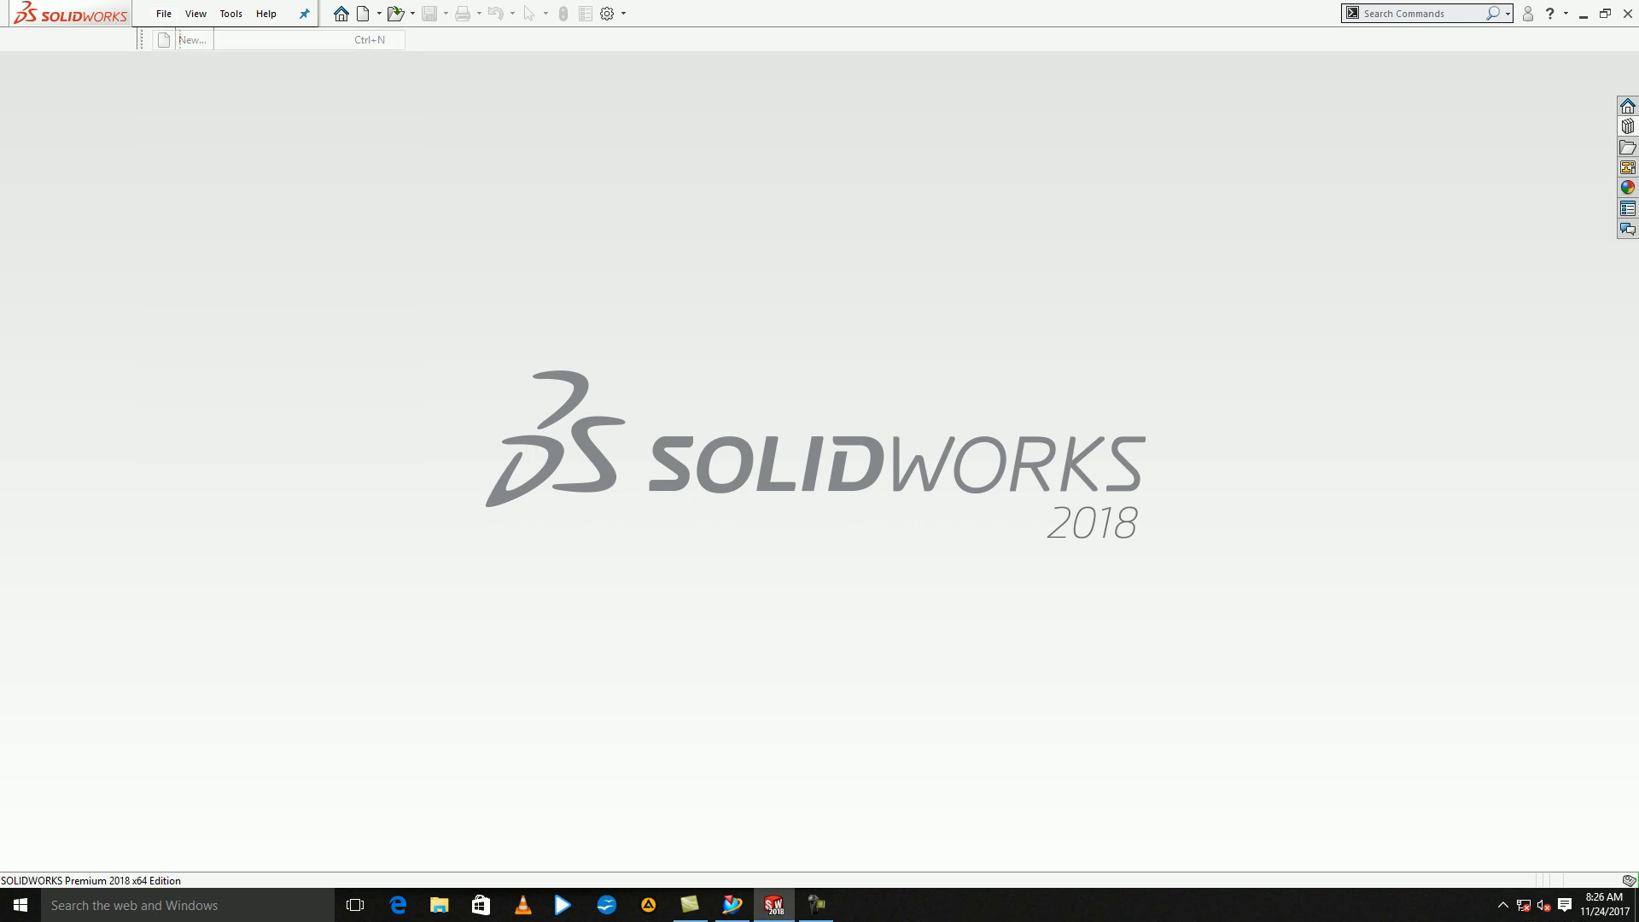
{"action": "key", "text": "Return"}
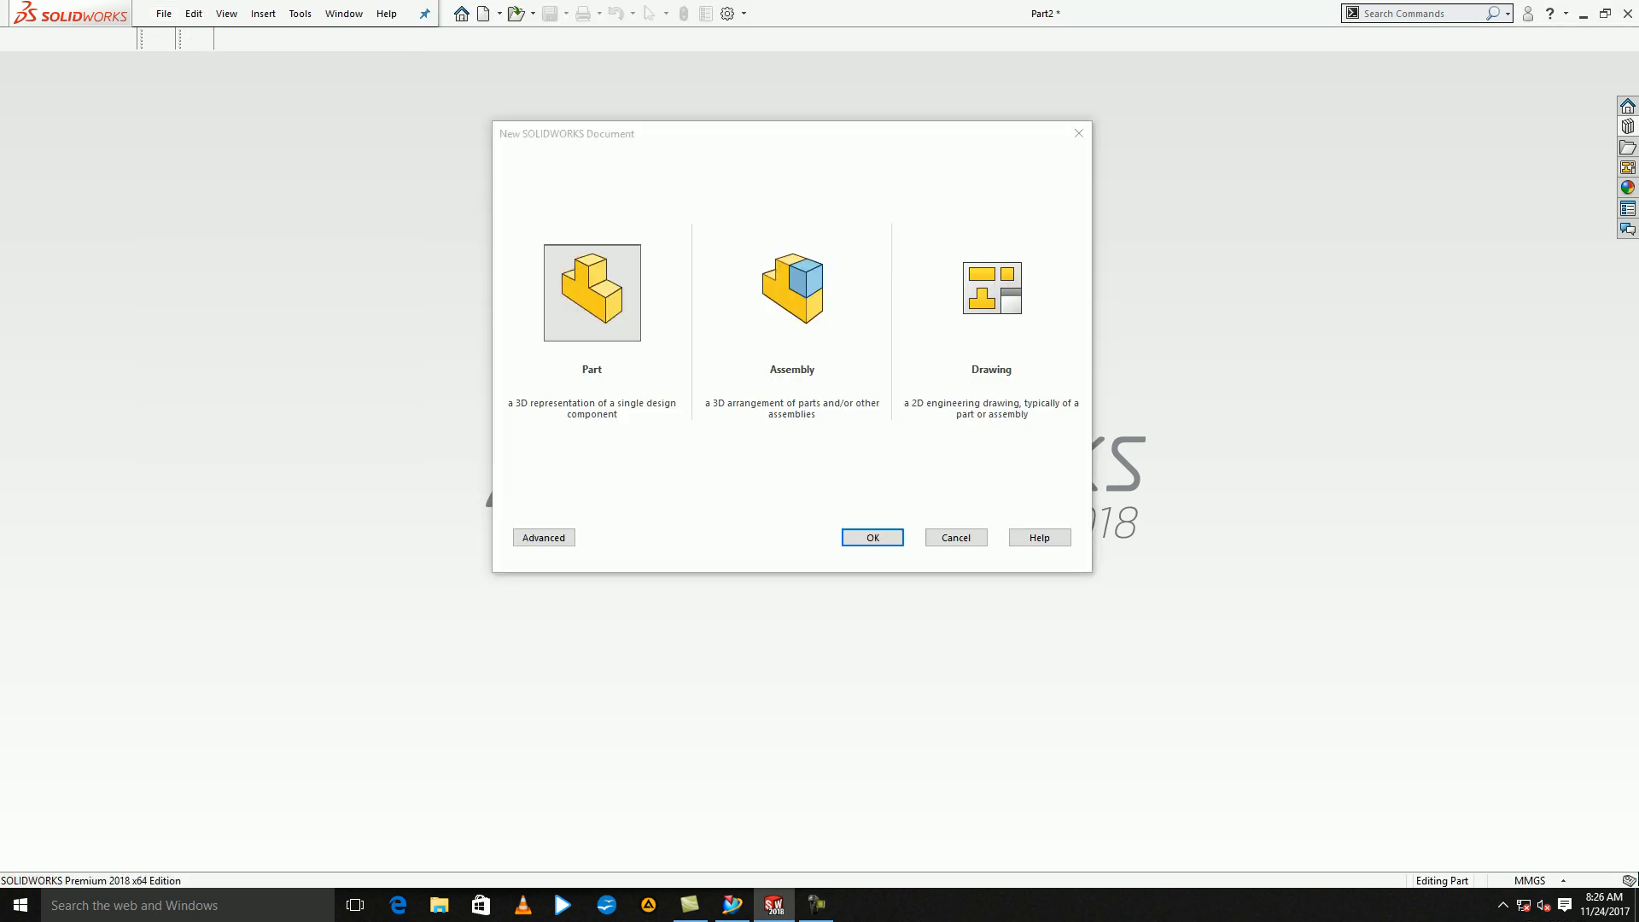
- Start a sketch on the Front Plane and draw an L from a vertical and a horizontal line meeting at the origin
{"action": "left_click", "coordinate": [78, 130]}
{"action": "left_click", "coordinate": [24, 73]}
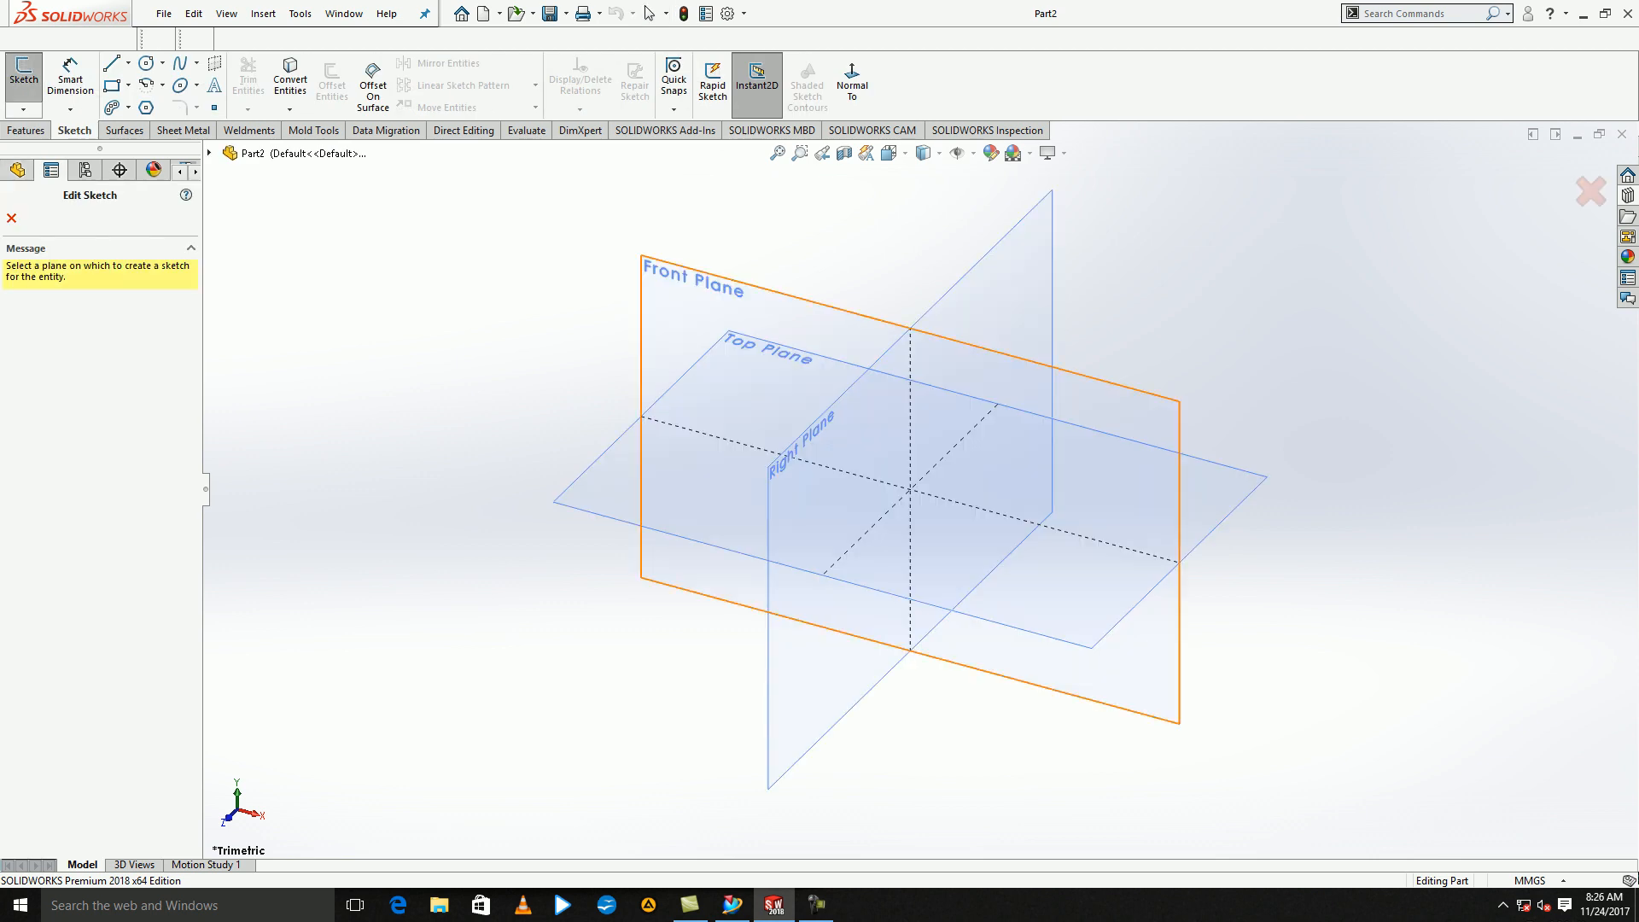
{"action": "left_click", "coordinate": [690, 288]}
{"action": "left_click", "coordinate": [111, 62]}
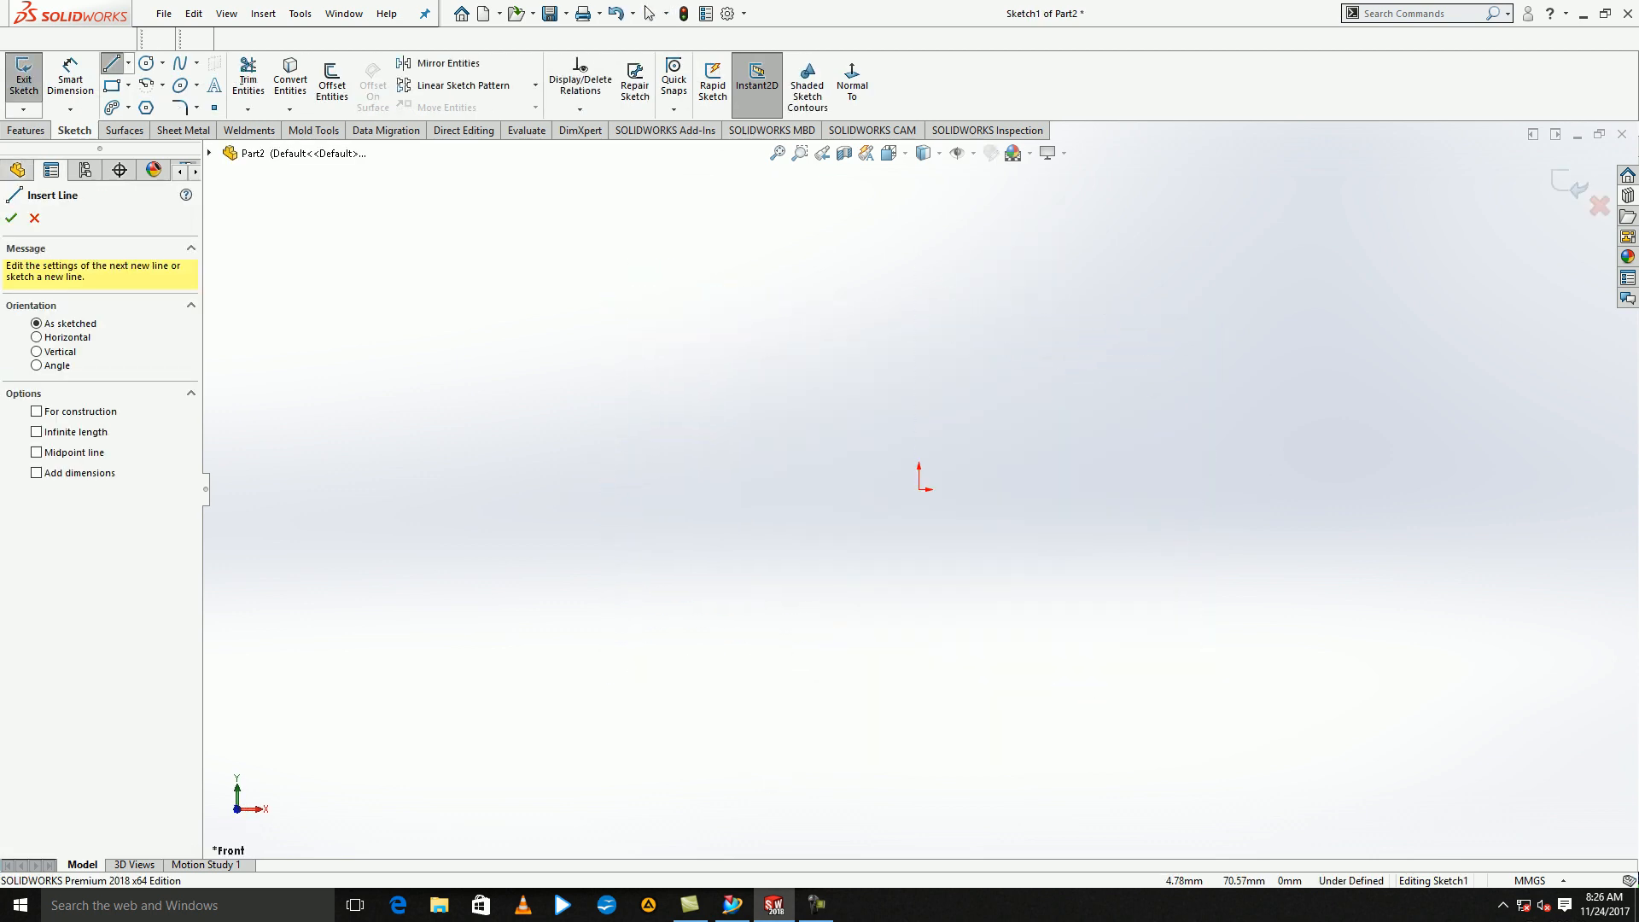
{"action": "left_click", "coordinate": [919, 489]}
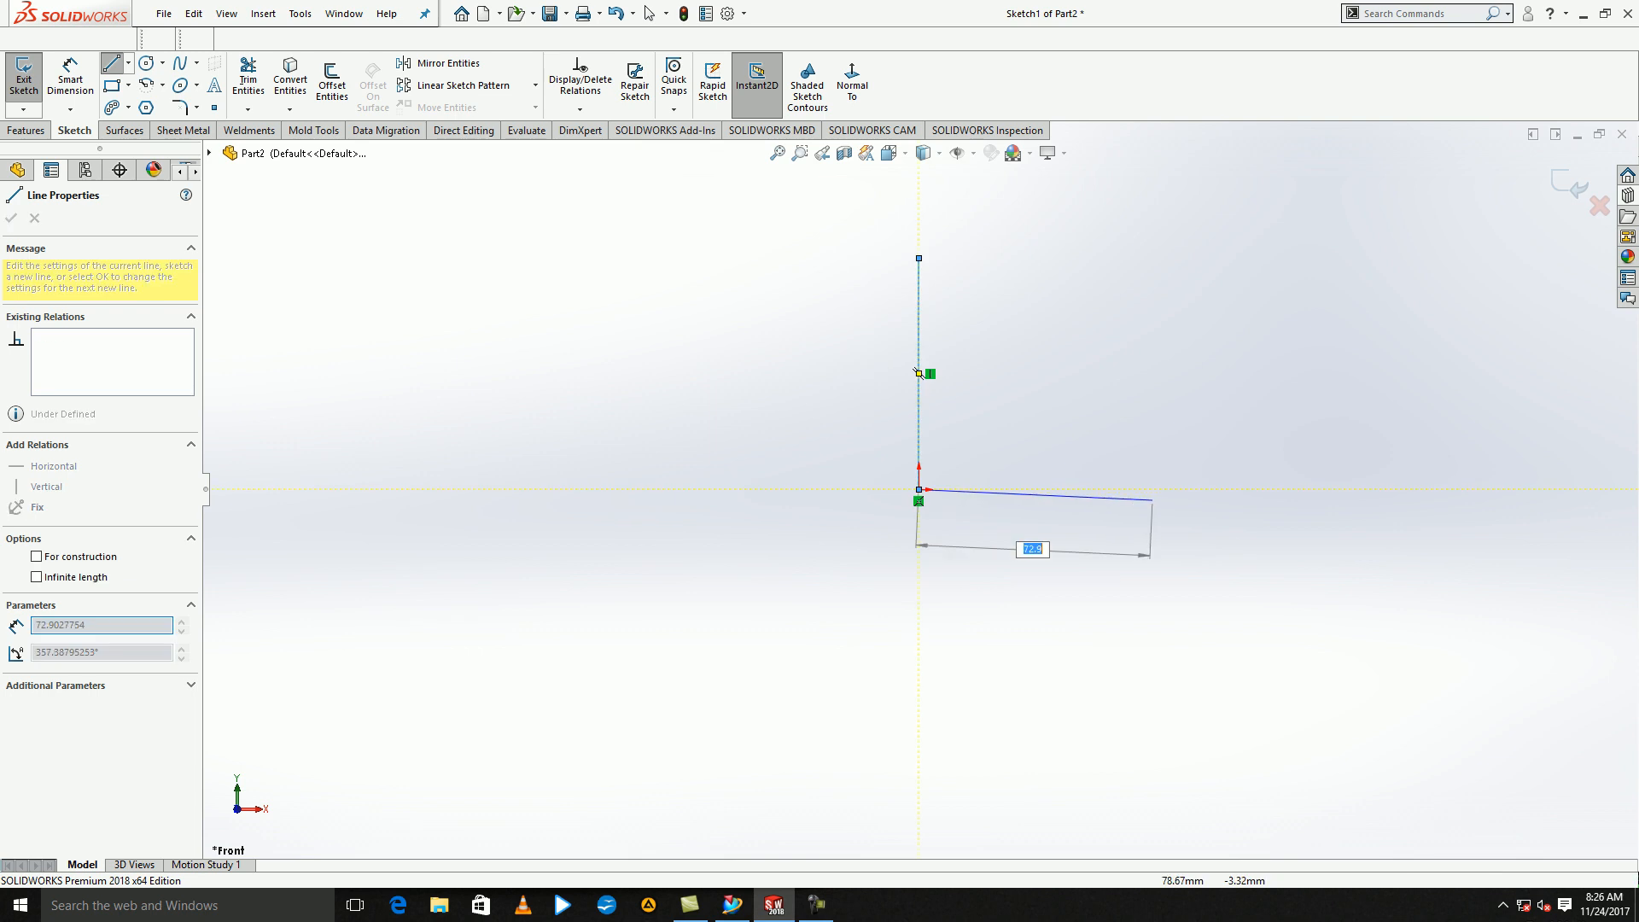
{"action": "left_click", "coordinate": [1200, 489]}
{"action": "key", "text": "Escape"}
- Round the L's corner with a 30 mm sketch fillet and exit the sketch
{"action": "left_click", "coordinate": [179, 108]}
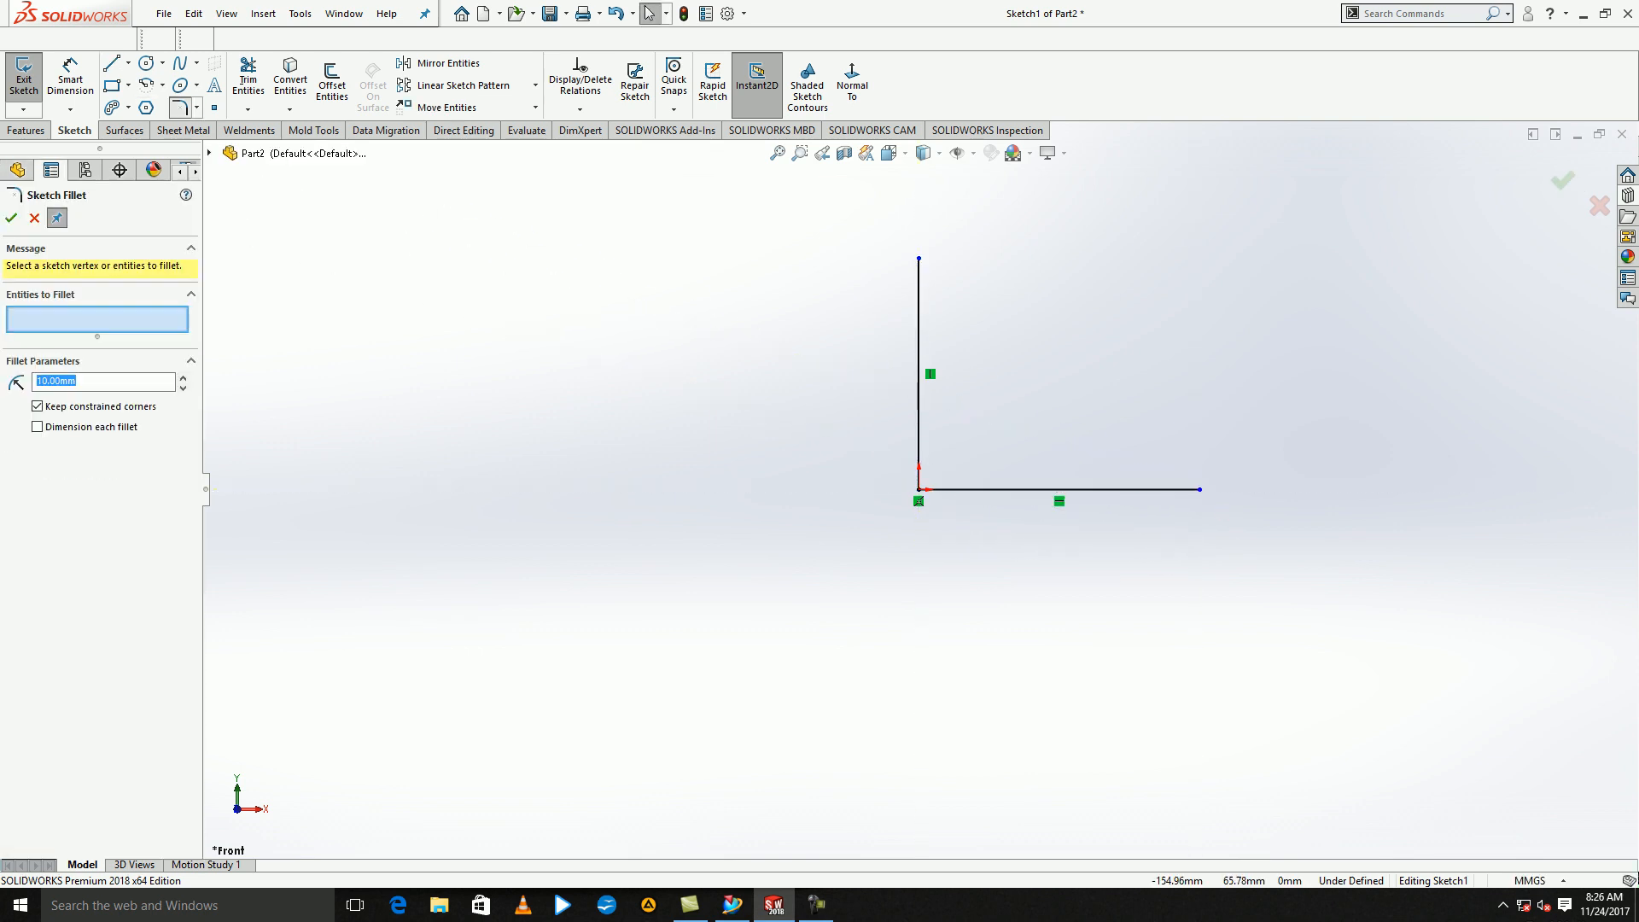
{"action": "left_click_drag", "start_coordinate": [856, 411], "coordinate": [982, 568]}
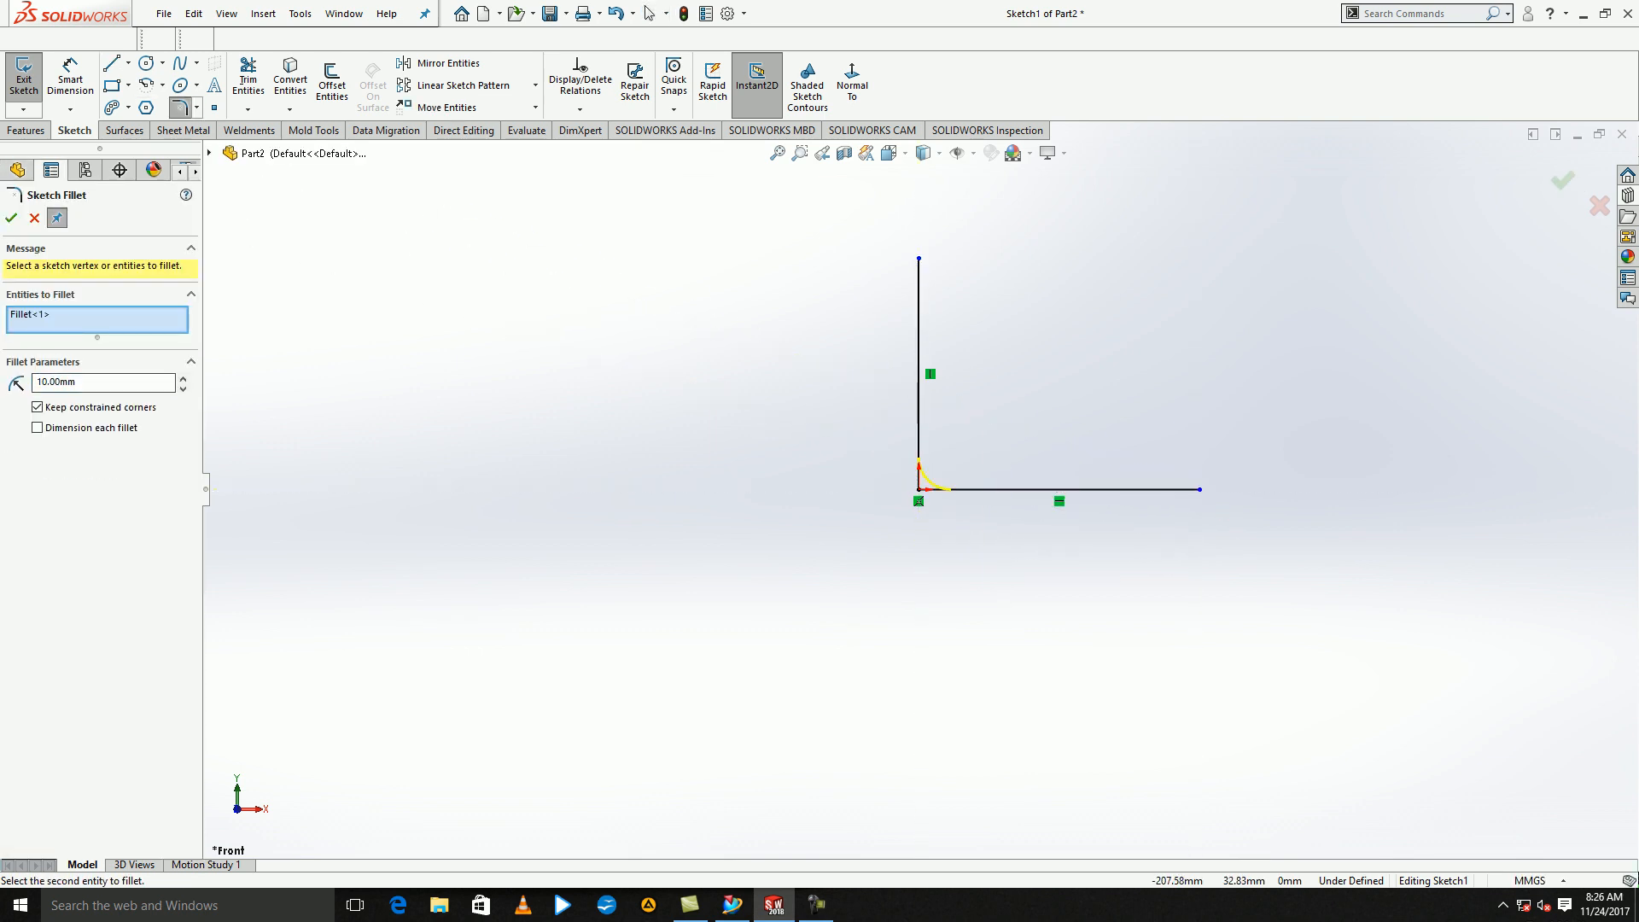
{"action": "left_click", "coordinate": [11, 218]}
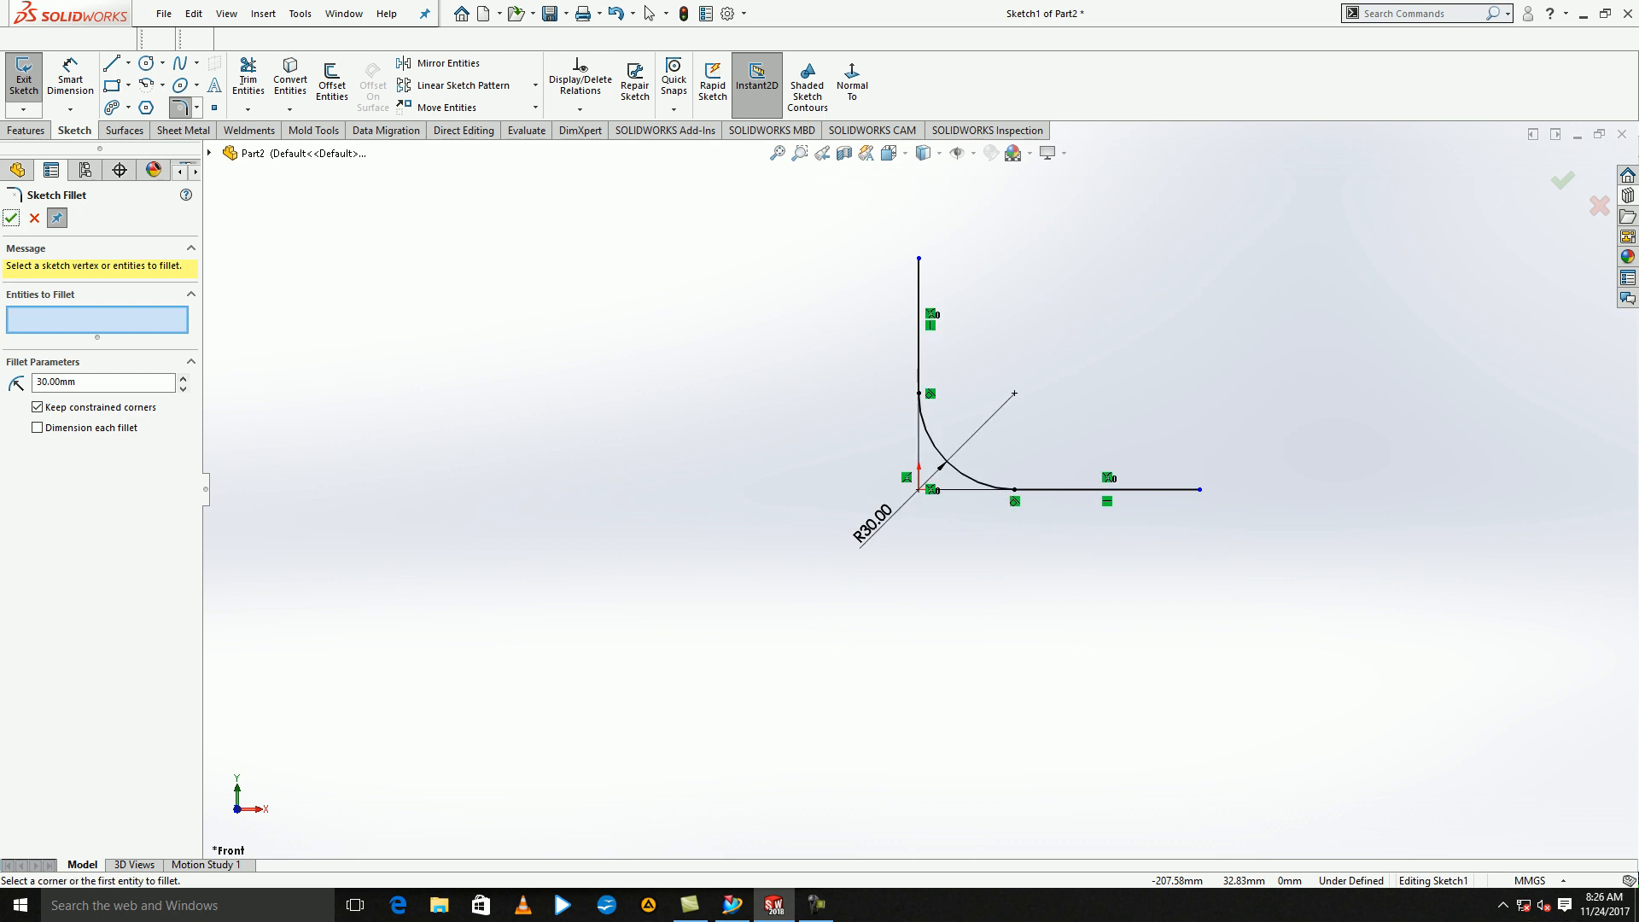
{"action": "key", "text": "Escape"}
{"action": "left_click", "coordinate": [23, 77]}
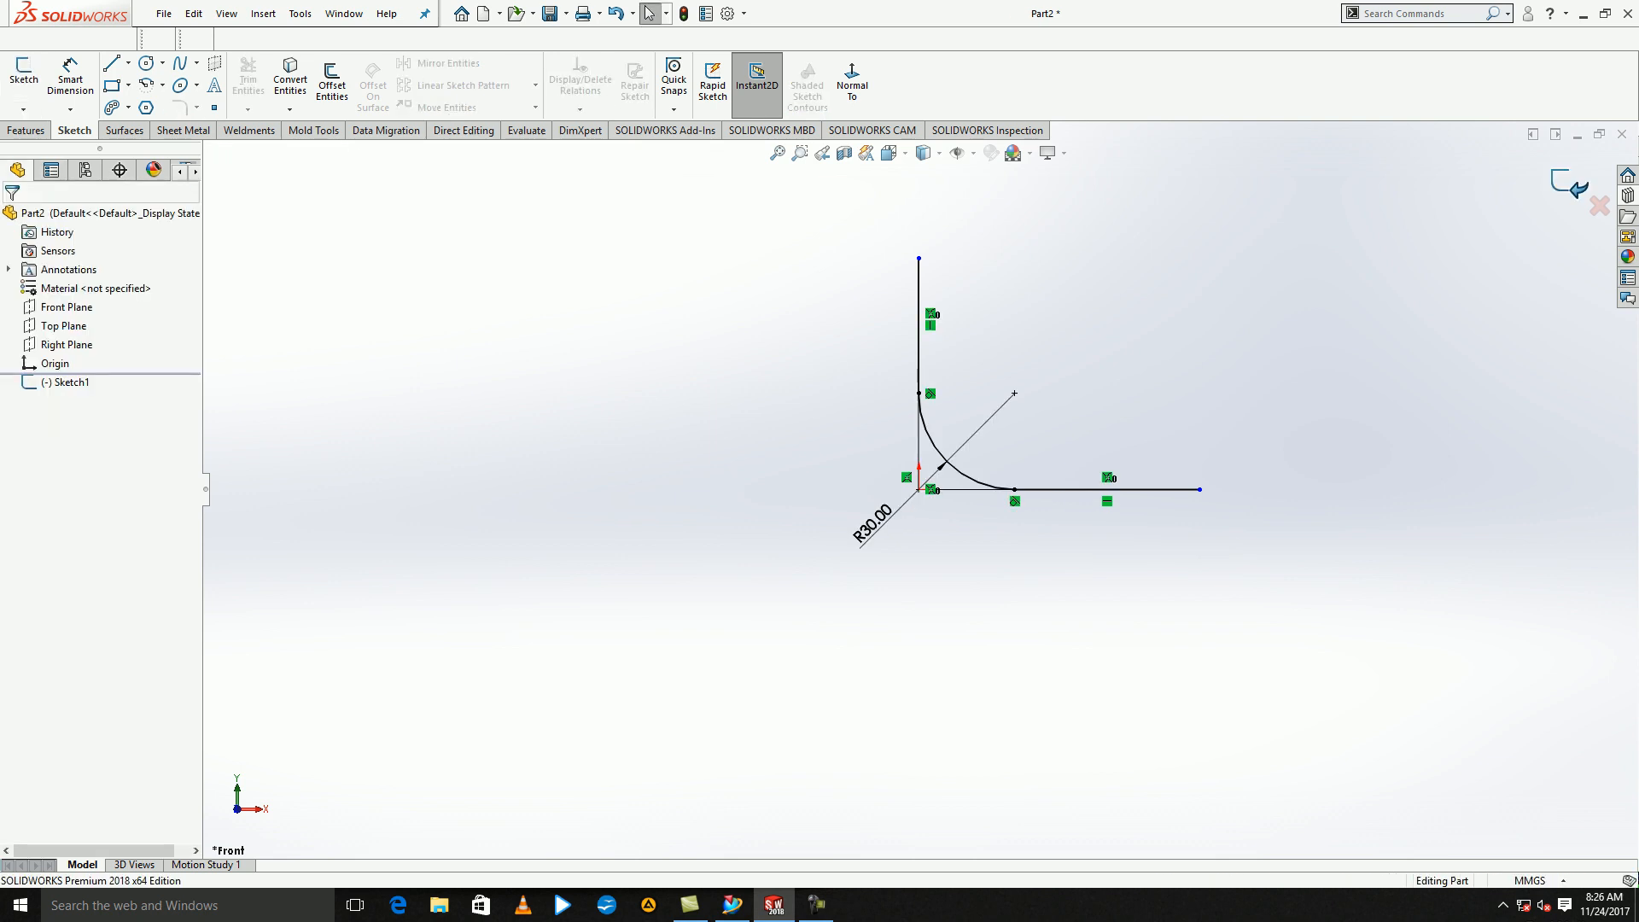
{"action": "middle_click_drag", "start_coordinate": [769, 384], "coordinate": [682, 444]}
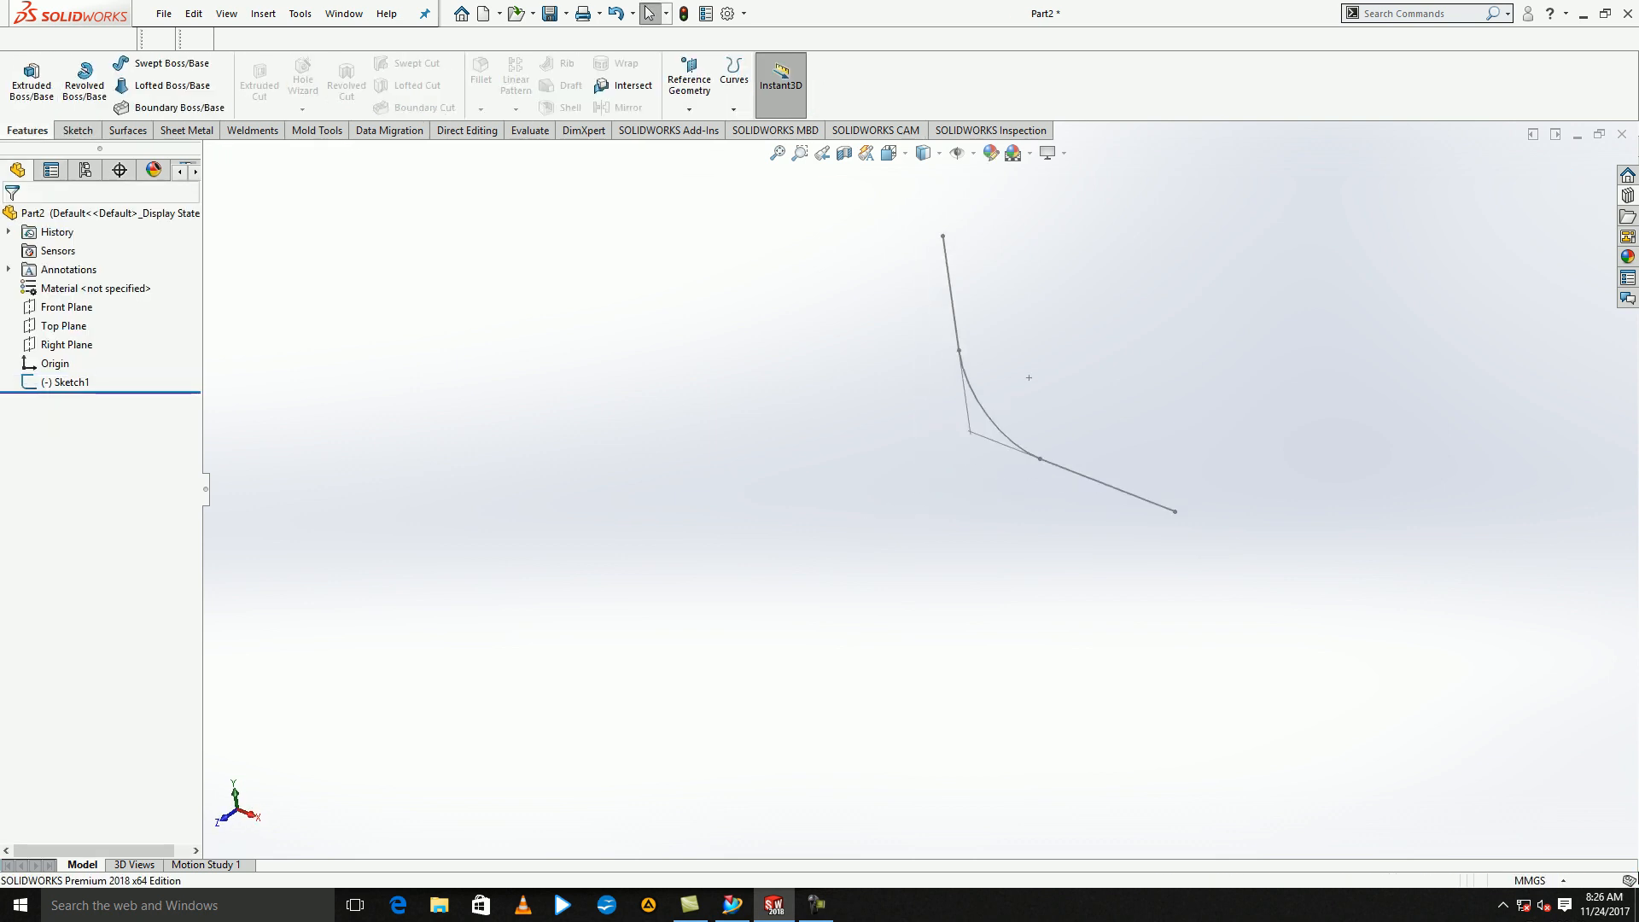
- Create a reference plane perpendicular to the L sketch's vertical line, through that line's upper endpoint
{"action": "left_click", "coordinate": [689, 89]}
{"action": "left_click", "coordinate": [705, 131]}
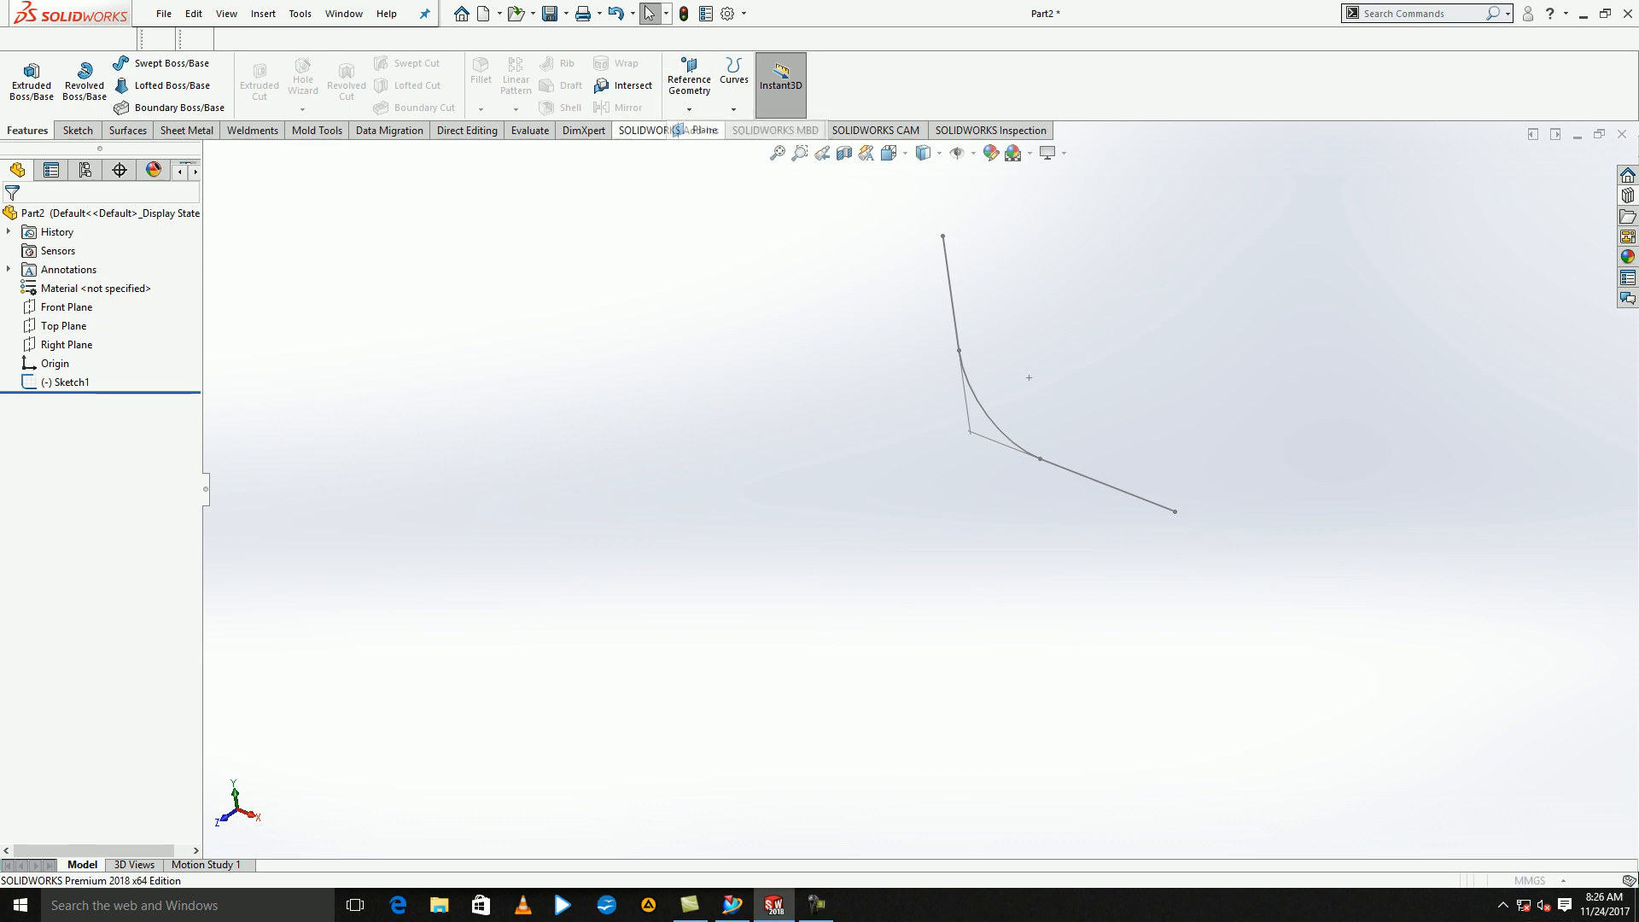
{"action": "left_click", "coordinate": [950, 293]}
{"action": "left_click", "coordinate": [942, 236]}
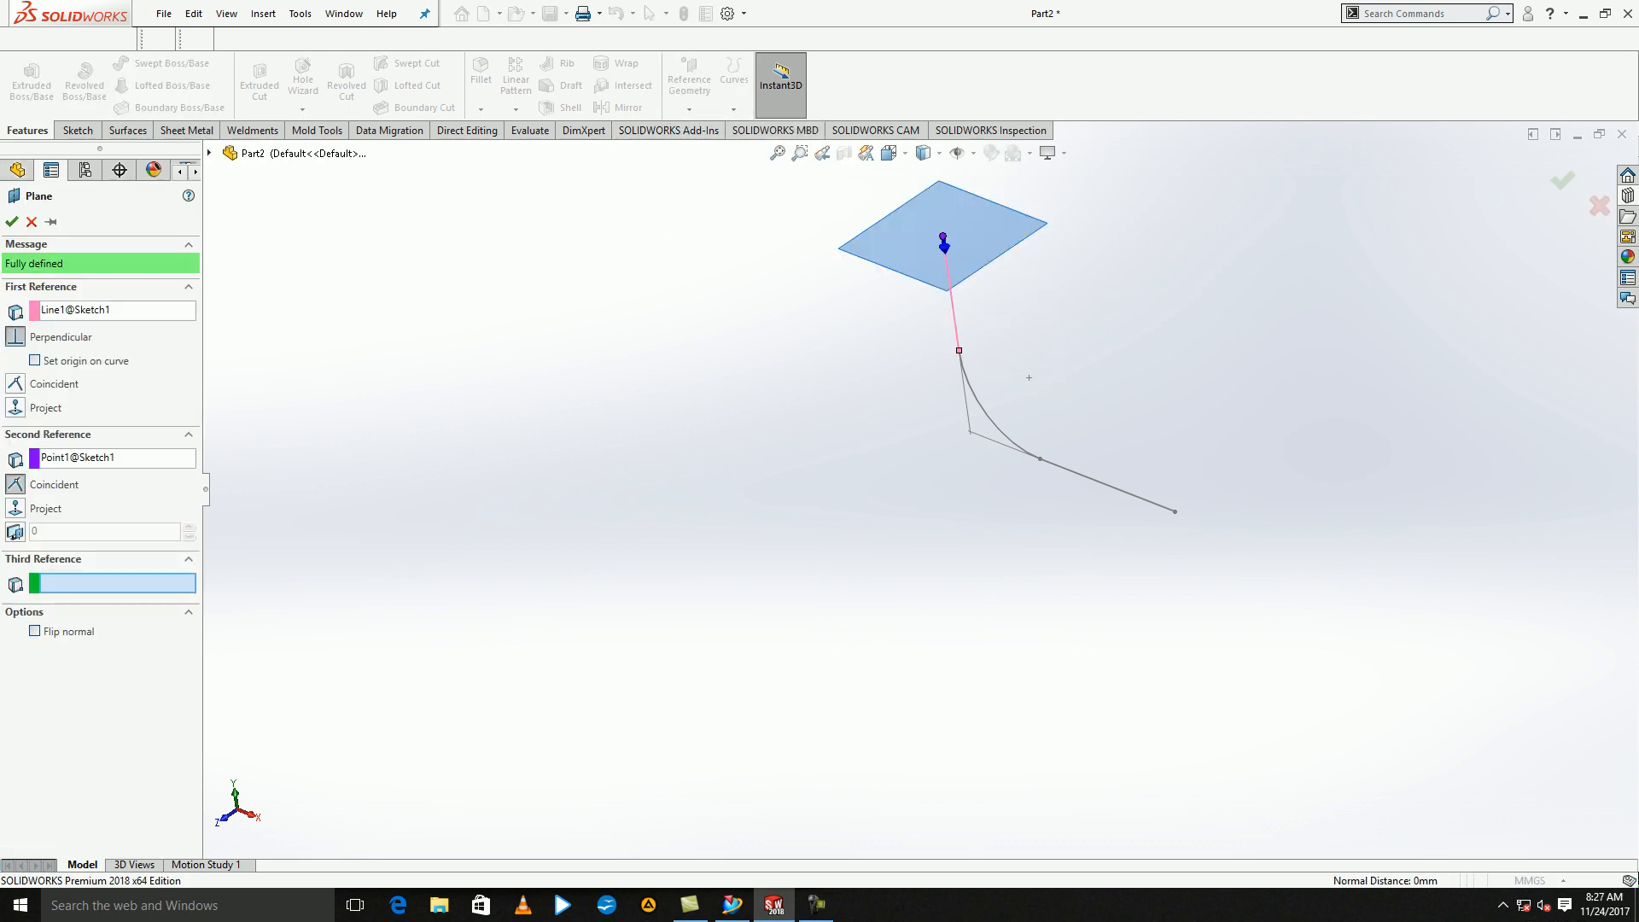
{"action": "left_click", "coordinate": [12, 222]}
- Sketch a roughly square center rectangle on the new plane, centred on the path's upper endpoint, and exit the sketch
{"action": "left_click", "coordinate": [77, 131]}
{"action": "left_click", "coordinate": [24, 75]}
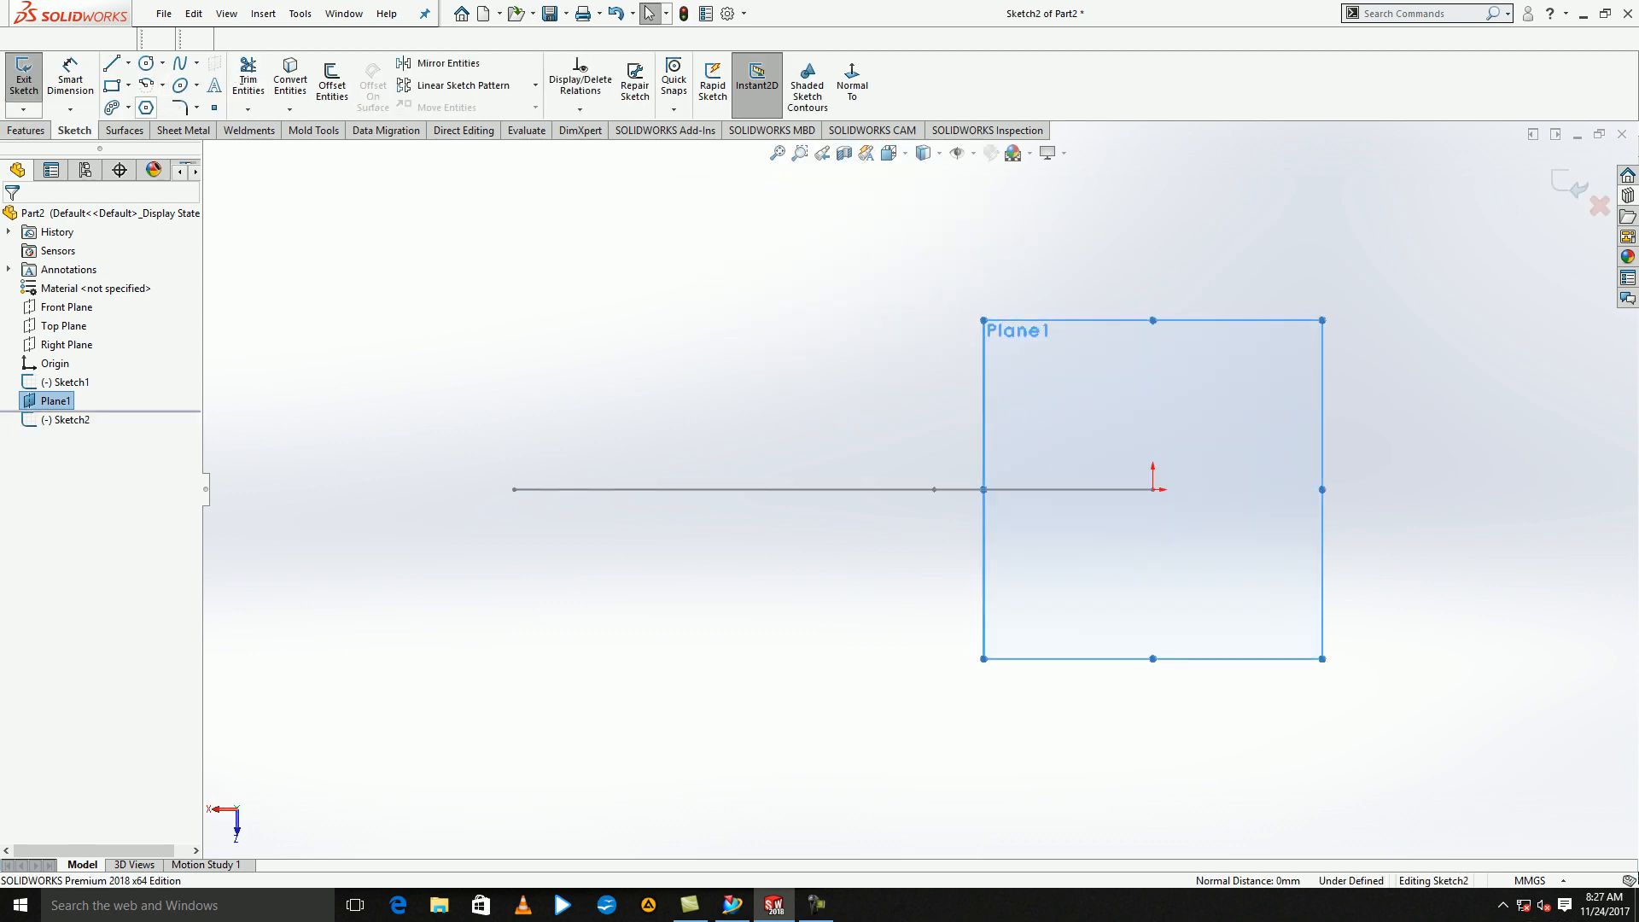
{"action": "left_click", "coordinate": [128, 85]}
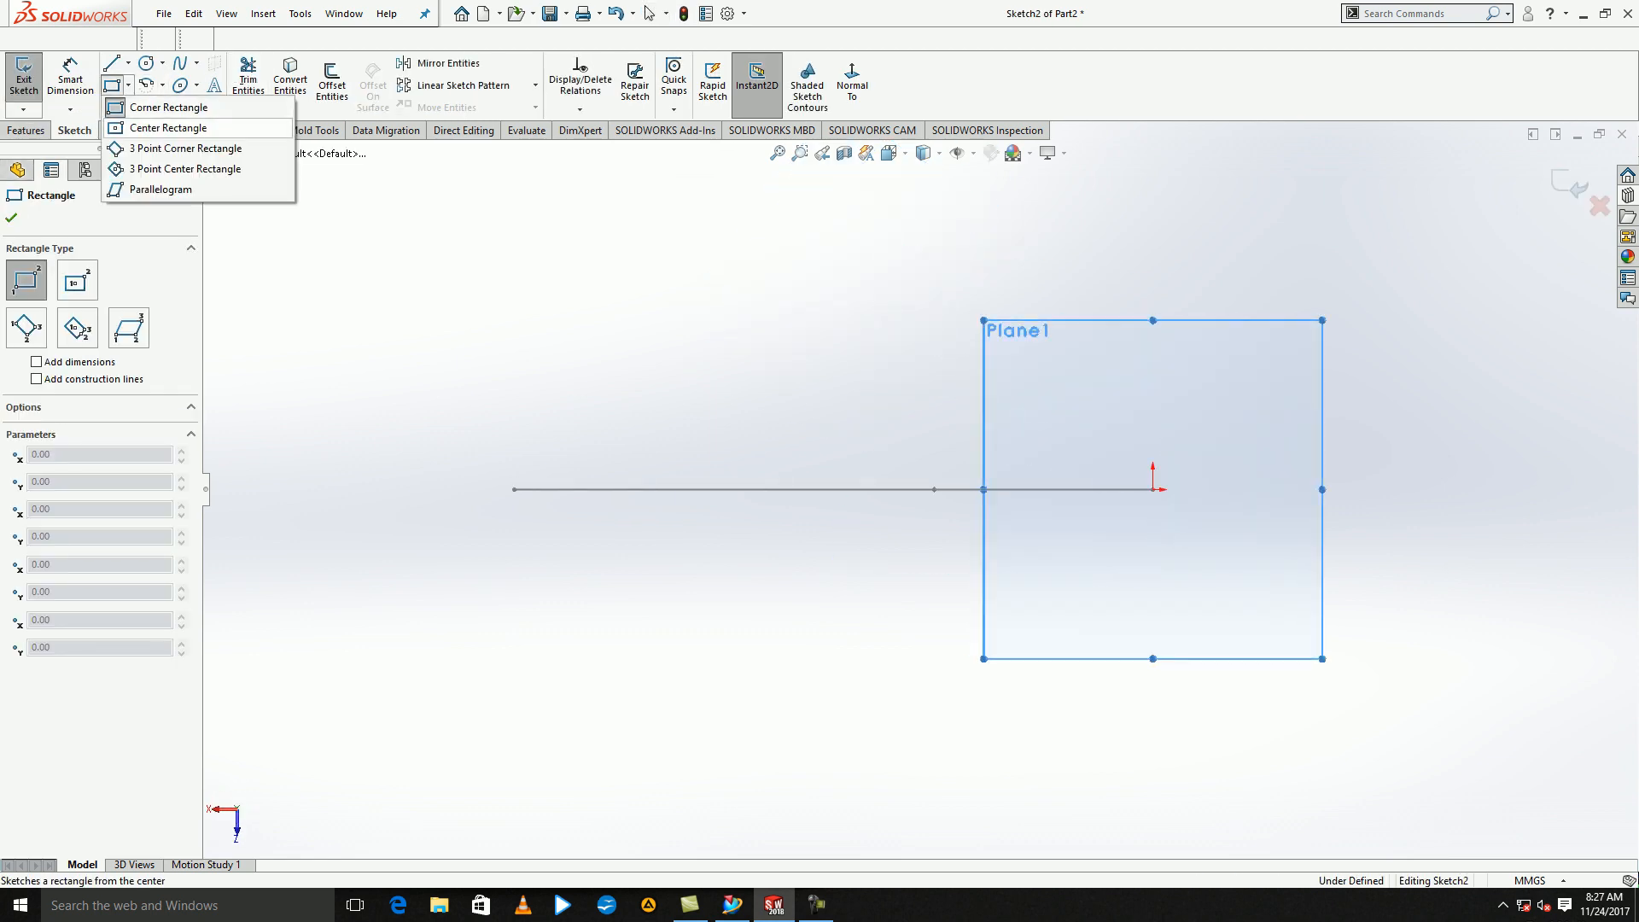
{"action": "left_click", "coordinate": [162, 125]}
{"action": "left_click", "coordinate": [1153, 489]}
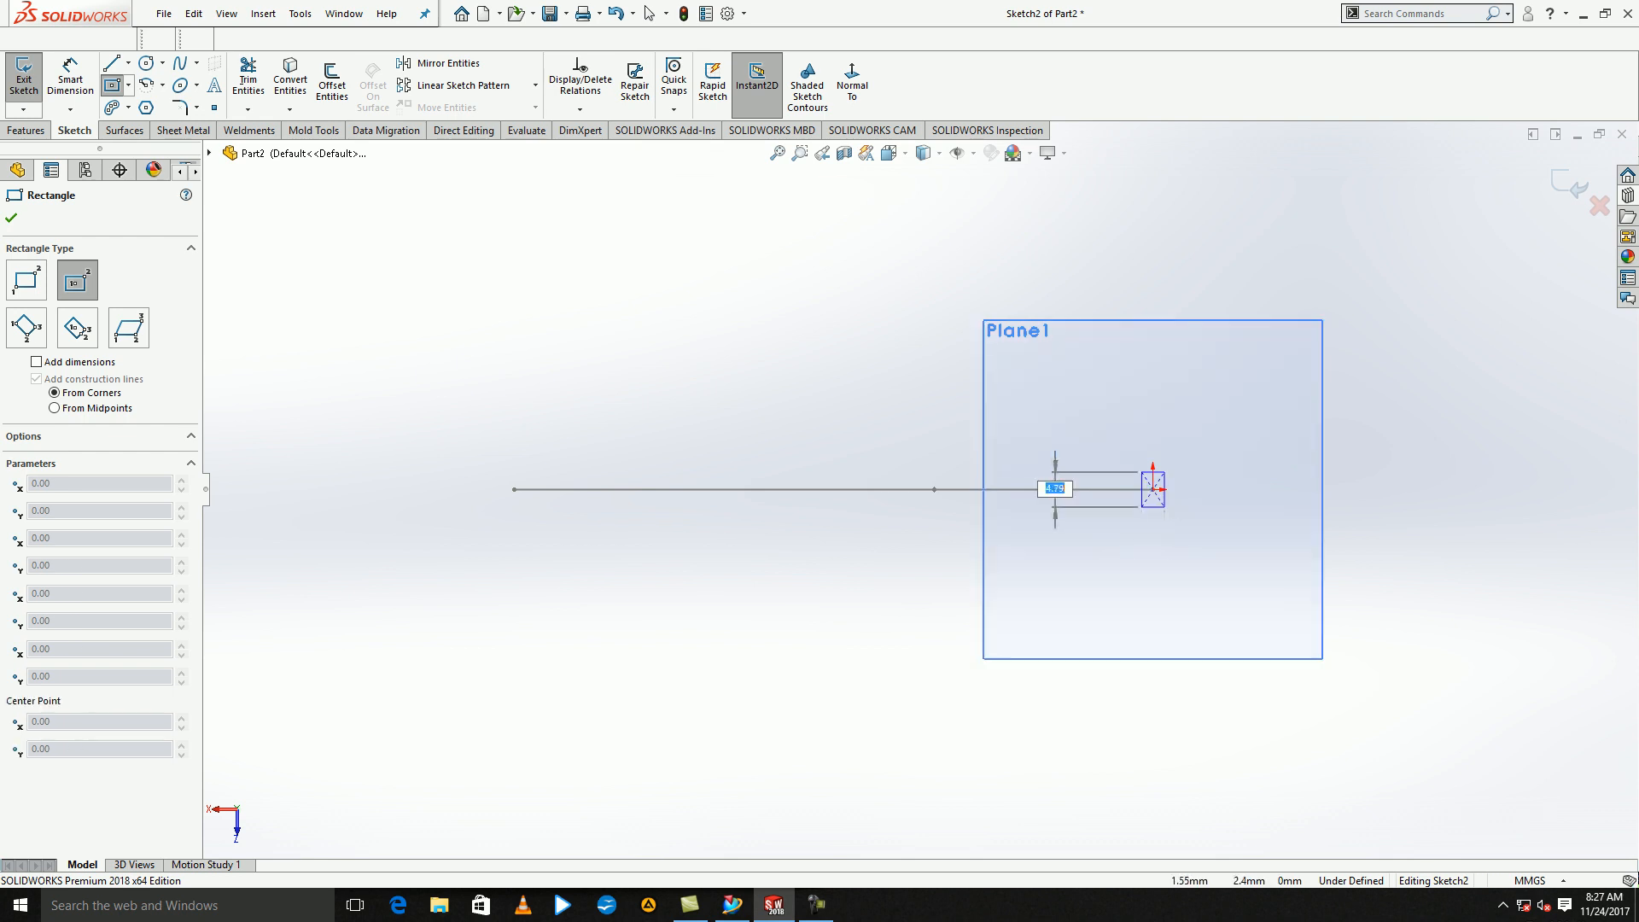
{"action": "left_click", "coordinate": [1192, 532]}
{"action": "left_click", "coordinate": [1568, 183]}
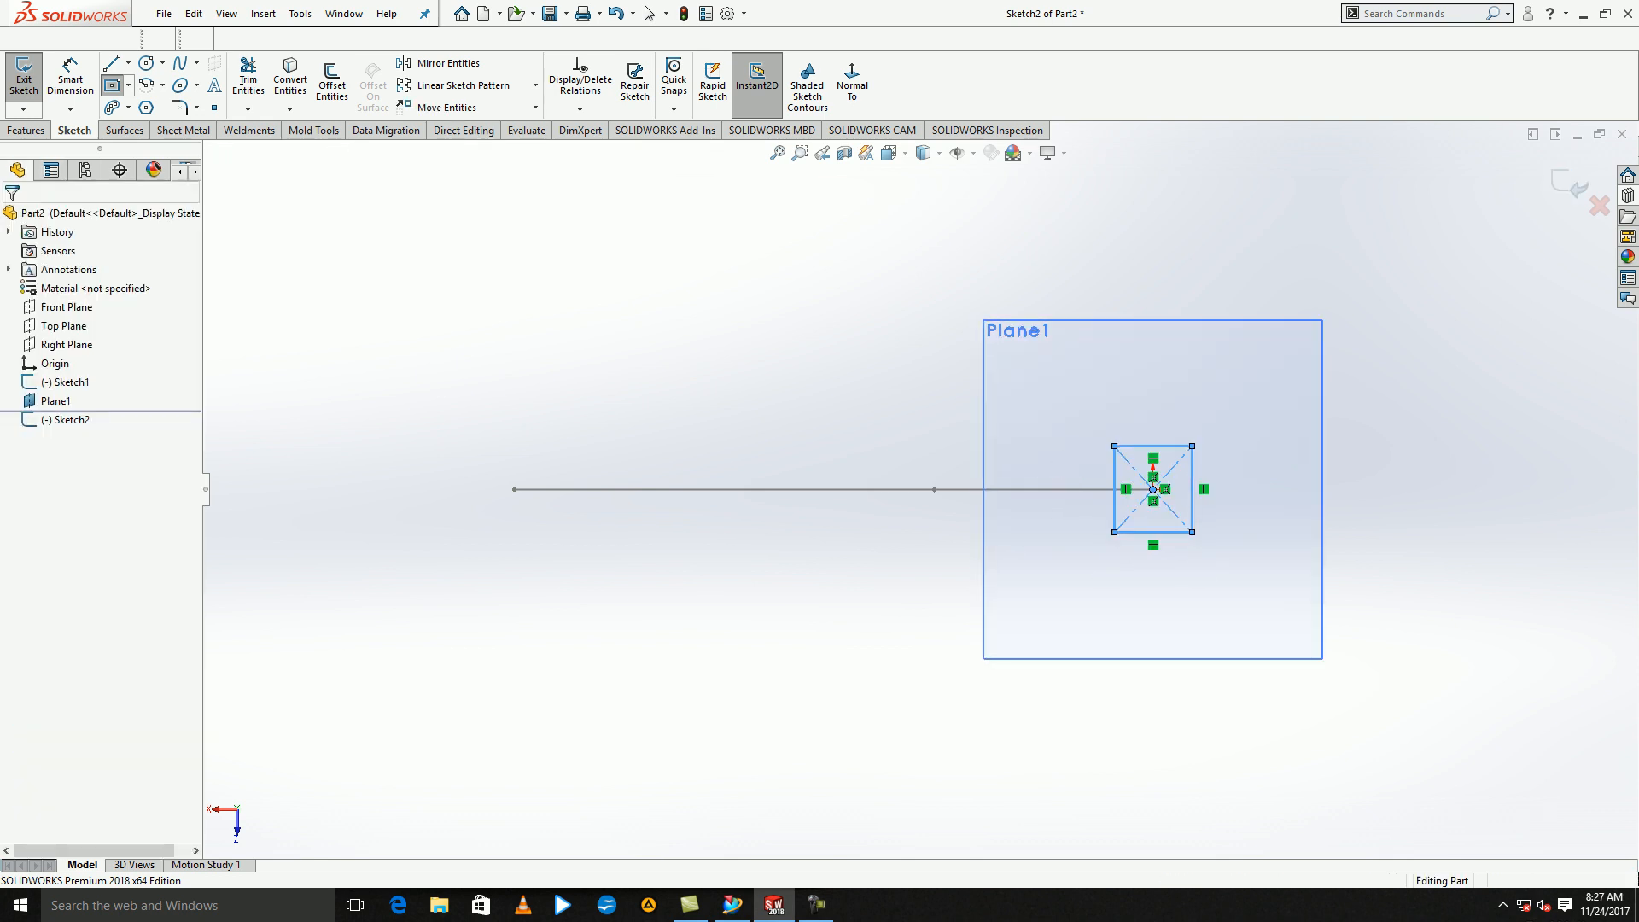
- Hide the reference plane that carries the rectangle sketch
{"action": "left_click", "coordinate": [1400, 264]}
{"action": "middle_click_drag", "start_coordinate": [1400, 264], "coordinate": [1263, 312]}
{"action": "left_click", "coordinate": [1369, 414]}
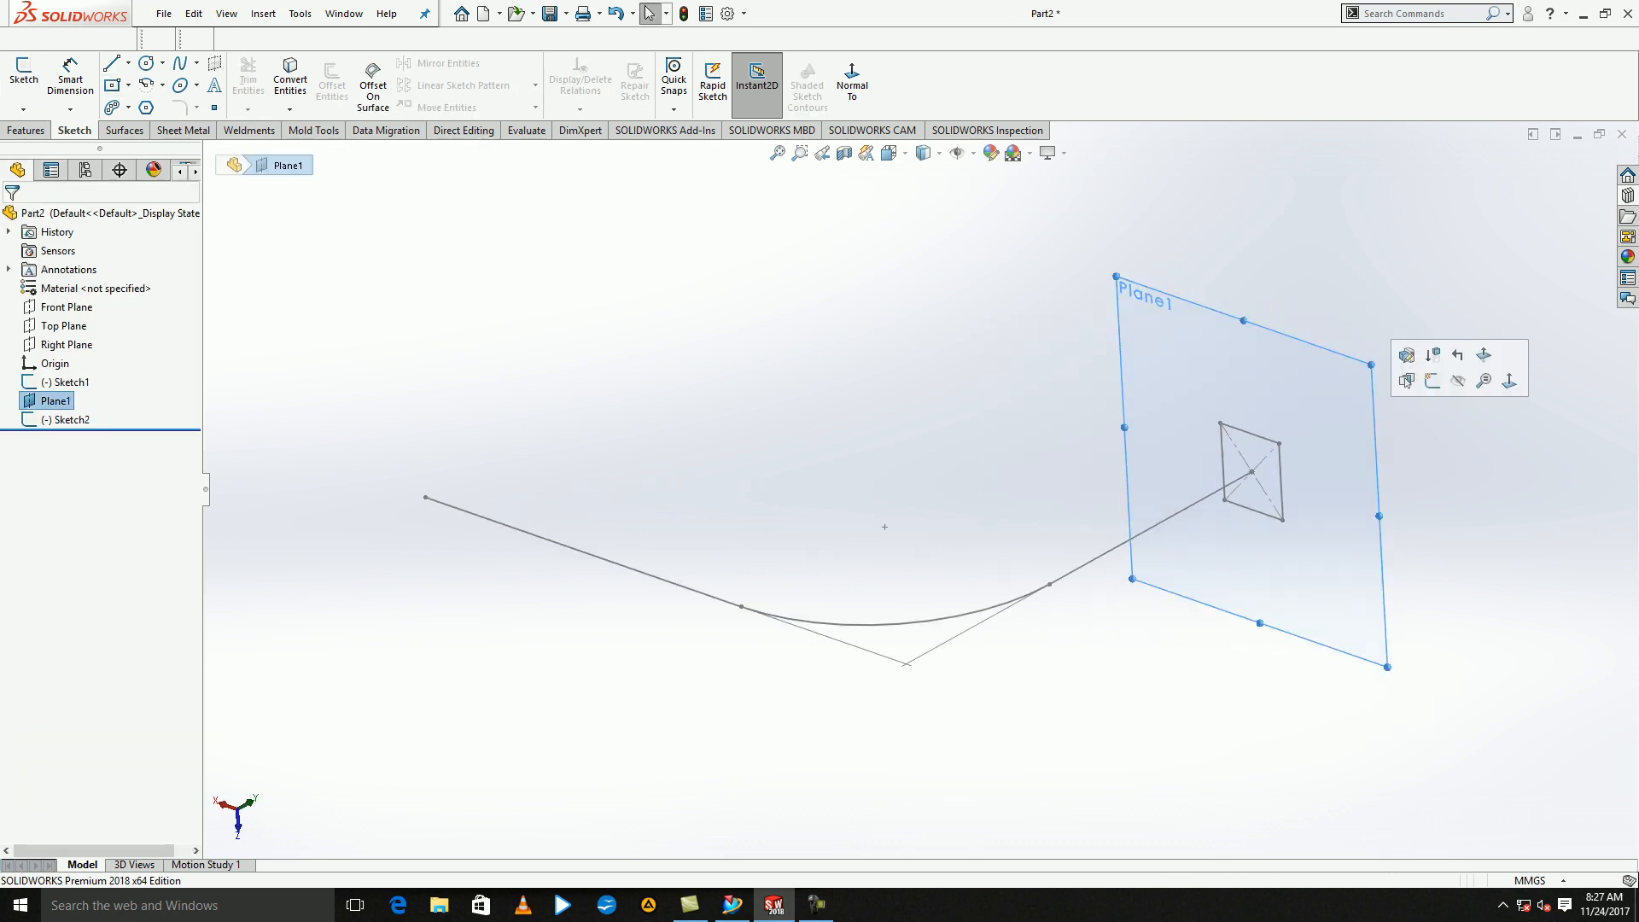
{"action": "left_click", "coordinate": [1456, 381]}
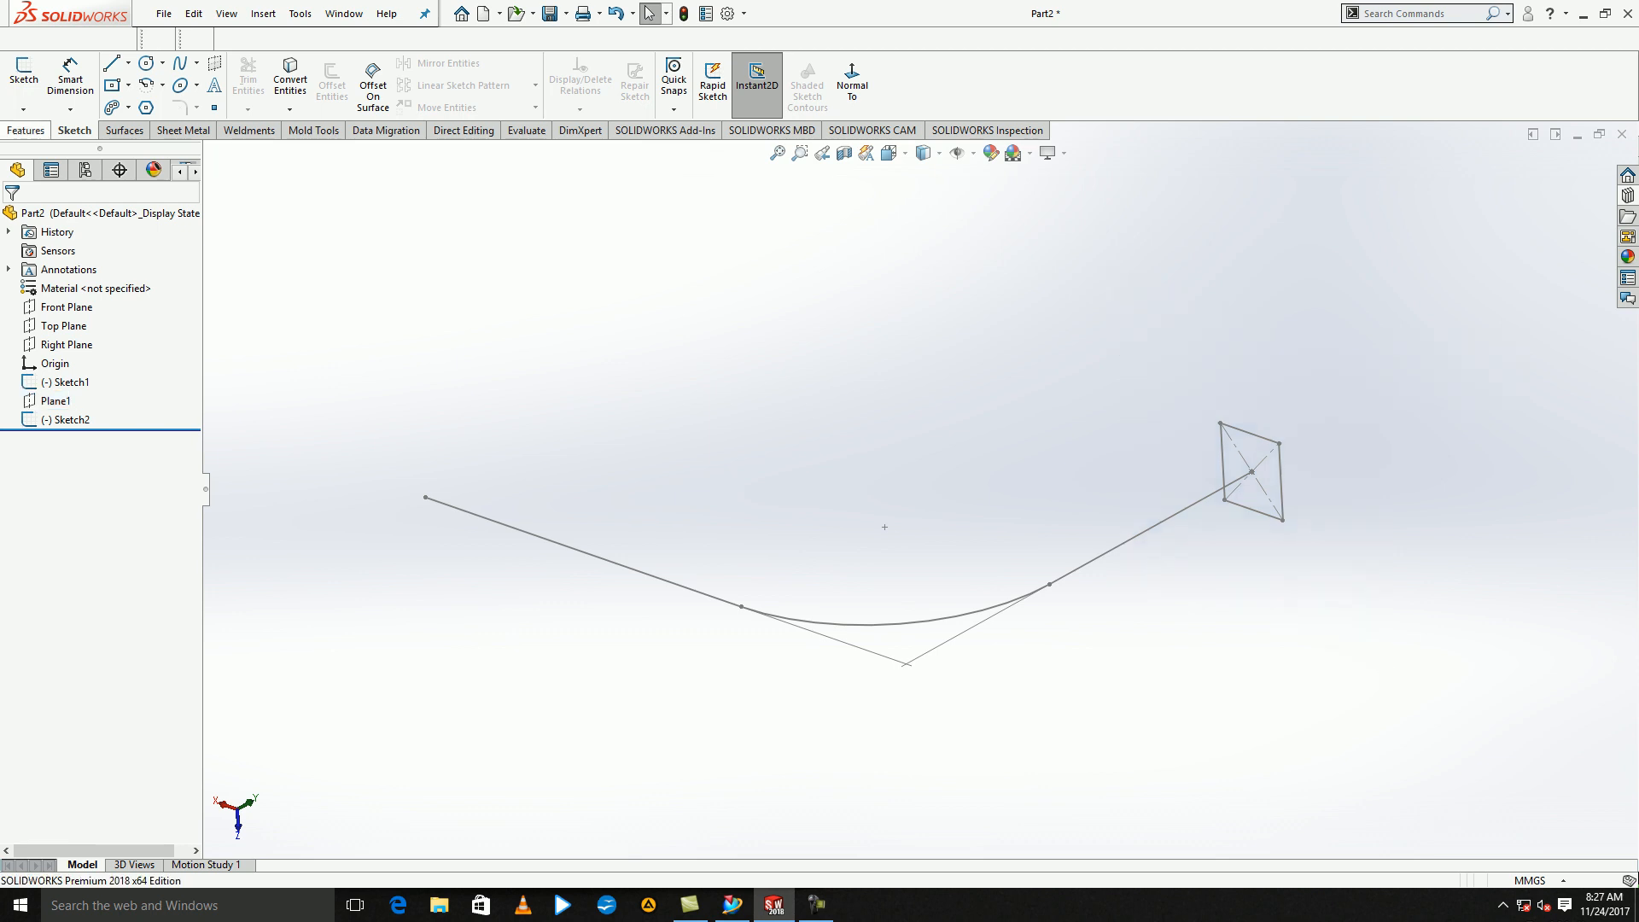
- Create a reference plane perpendicular to the L sketch's horizontal line, through that line's free endpoint
{"action": "left_click", "coordinate": [25, 131]}
{"action": "left_click", "coordinate": [689, 81]}
{"action": "left_click", "coordinate": [695, 128]}
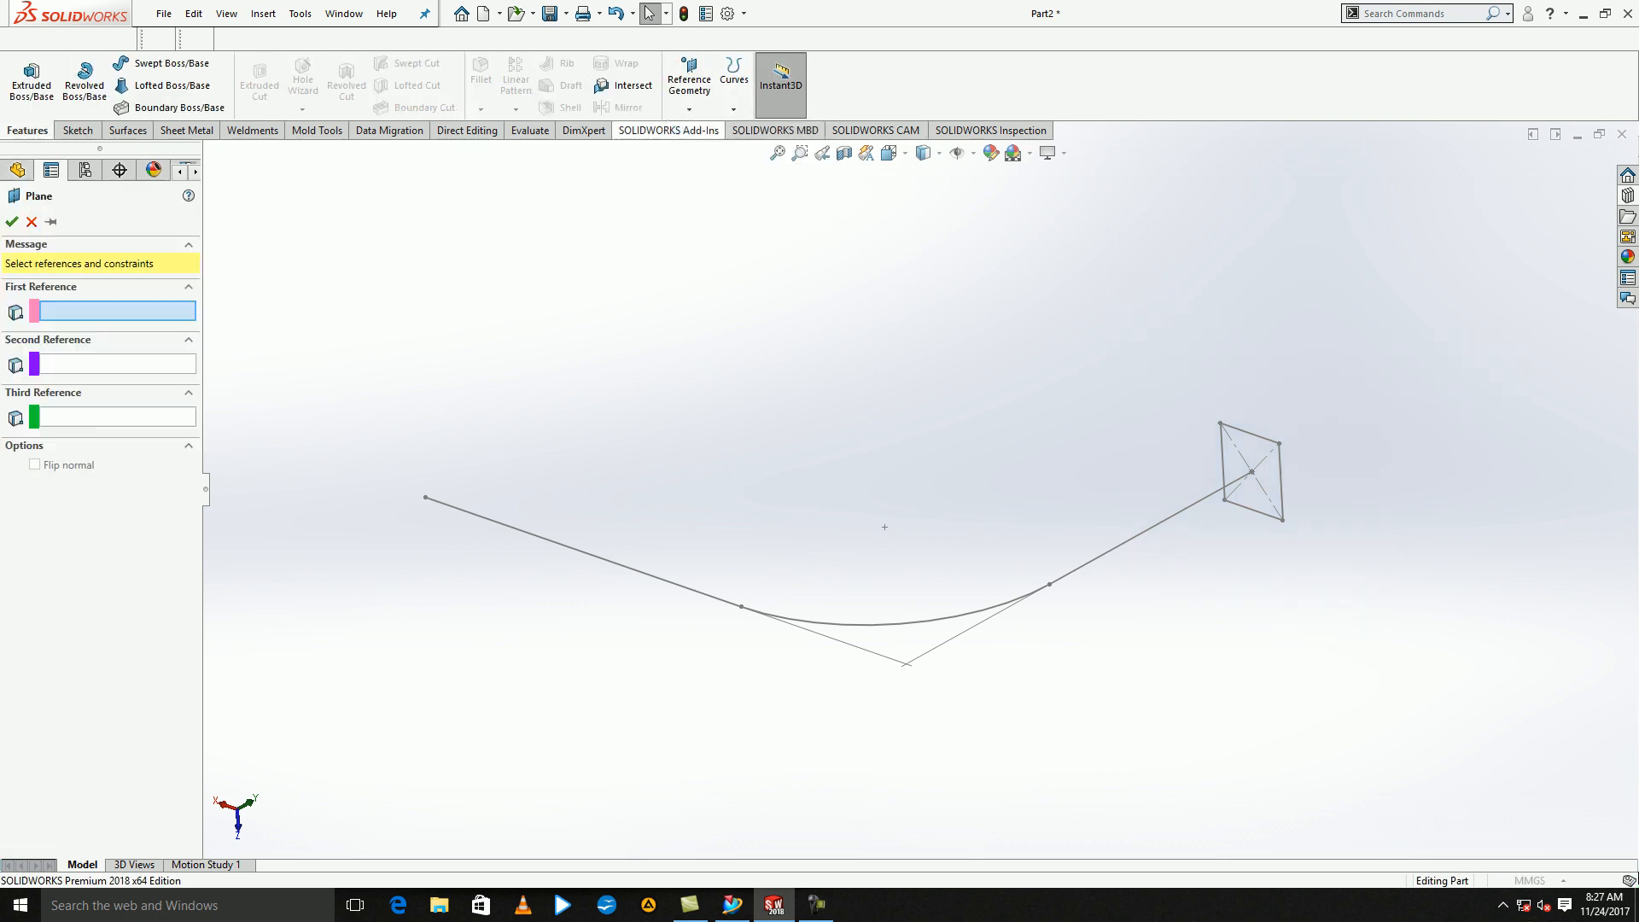
{"action": "left_click", "coordinate": [583, 551]}
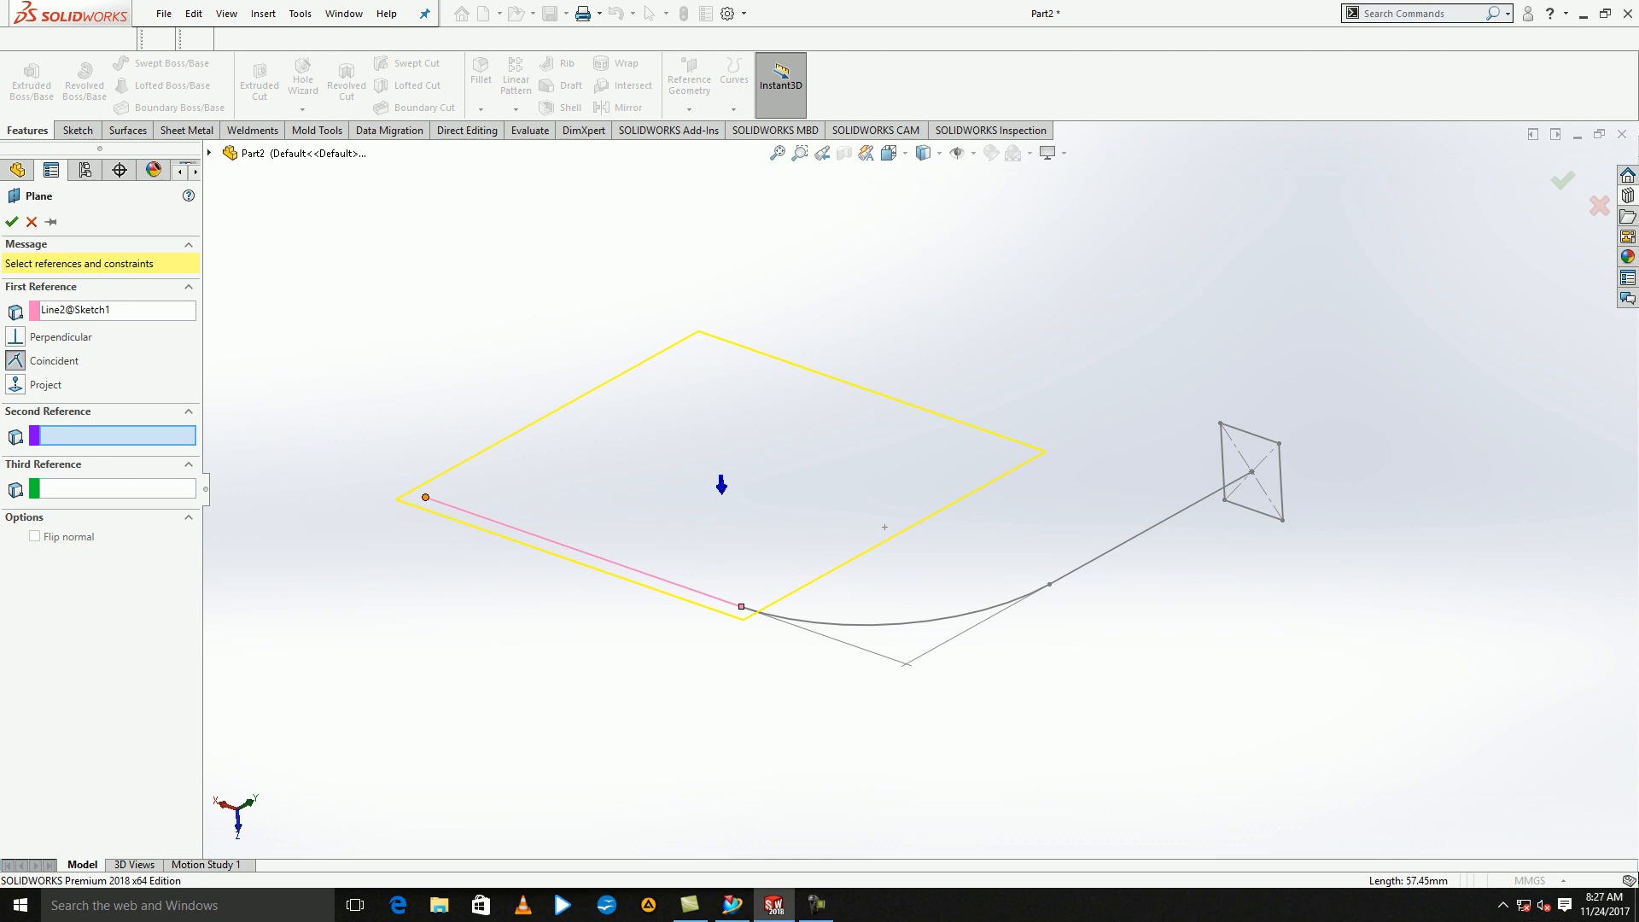
{"action": "left_click", "coordinate": [425, 497]}
{"action": "left_click", "coordinate": [11, 222]}
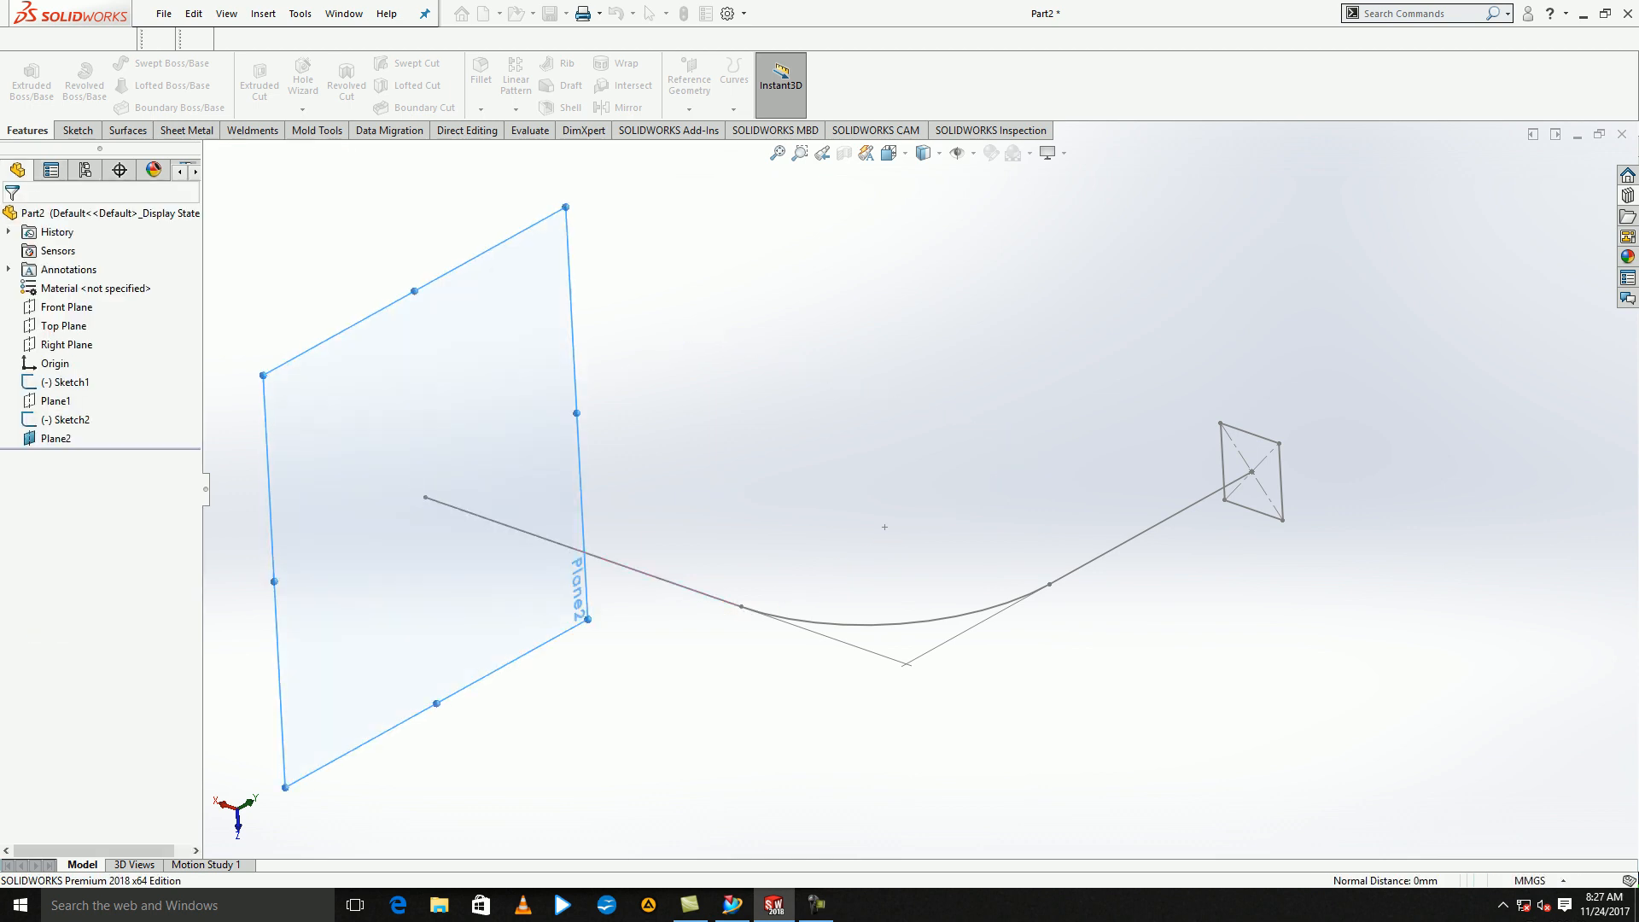
- Sketch a circle on the second plane, centred on the path's horizontal end, and exit the sketch
{"action": "left_click", "coordinate": [77, 130]}
{"action": "left_click", "coordinate": [24, 77]}
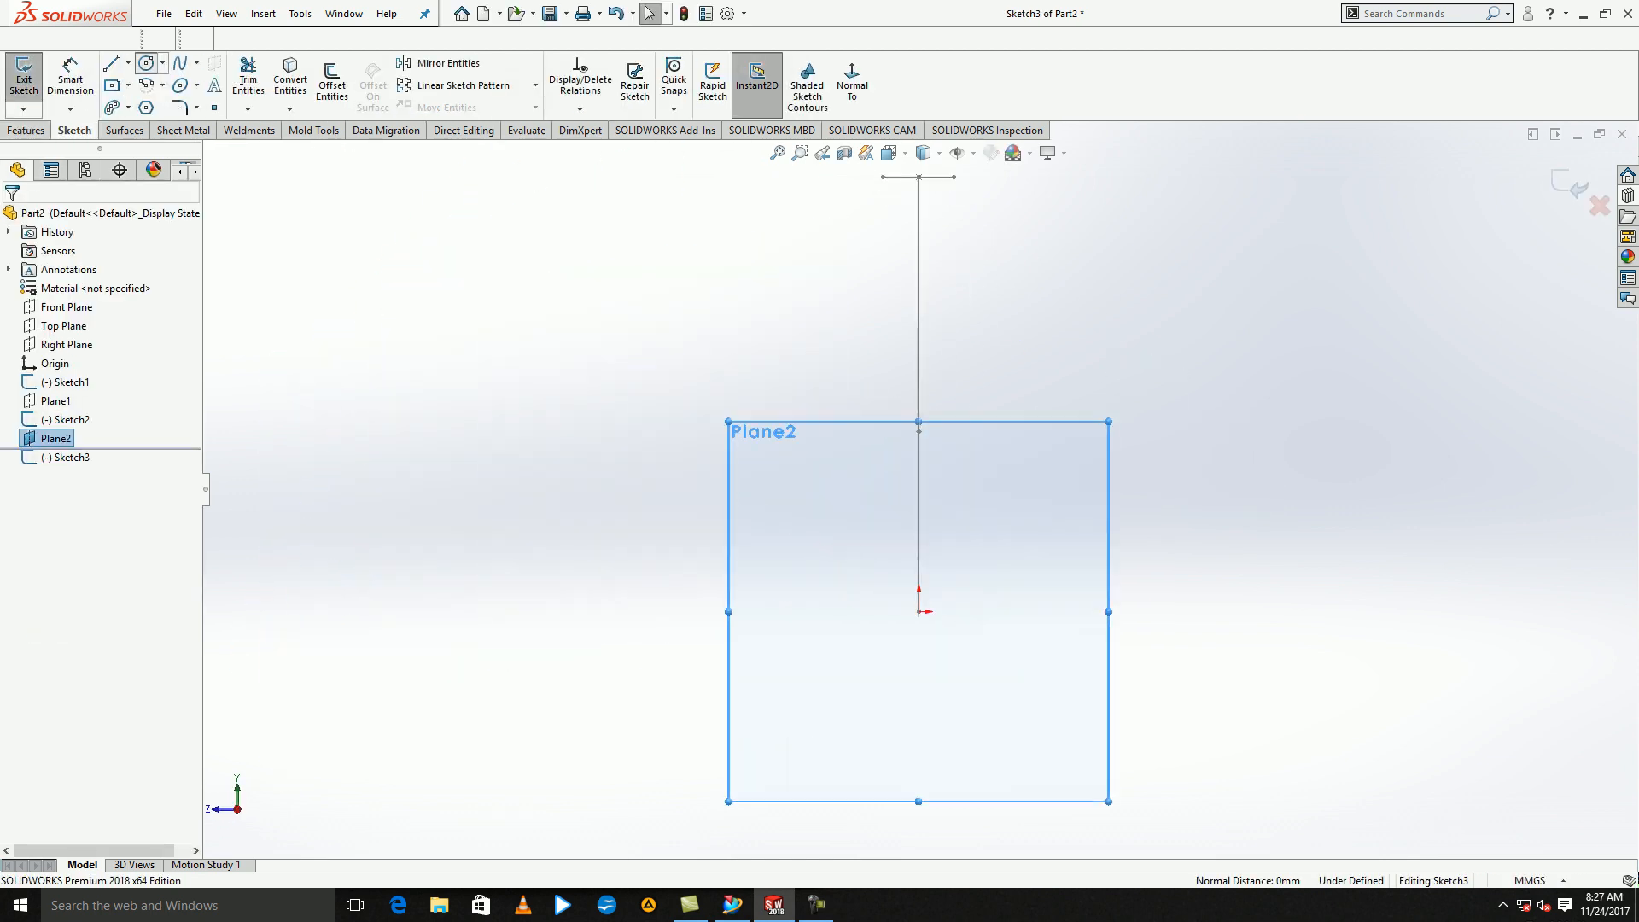
{"action": "left_click", "coordinate": [146, 64]}
{"action": "left_click", "coordinate": [918, 612]}
{"action": "left_click", "coordinate": [913, 646]}
{"action": "left_click", "coordinate": [1569, 185]}
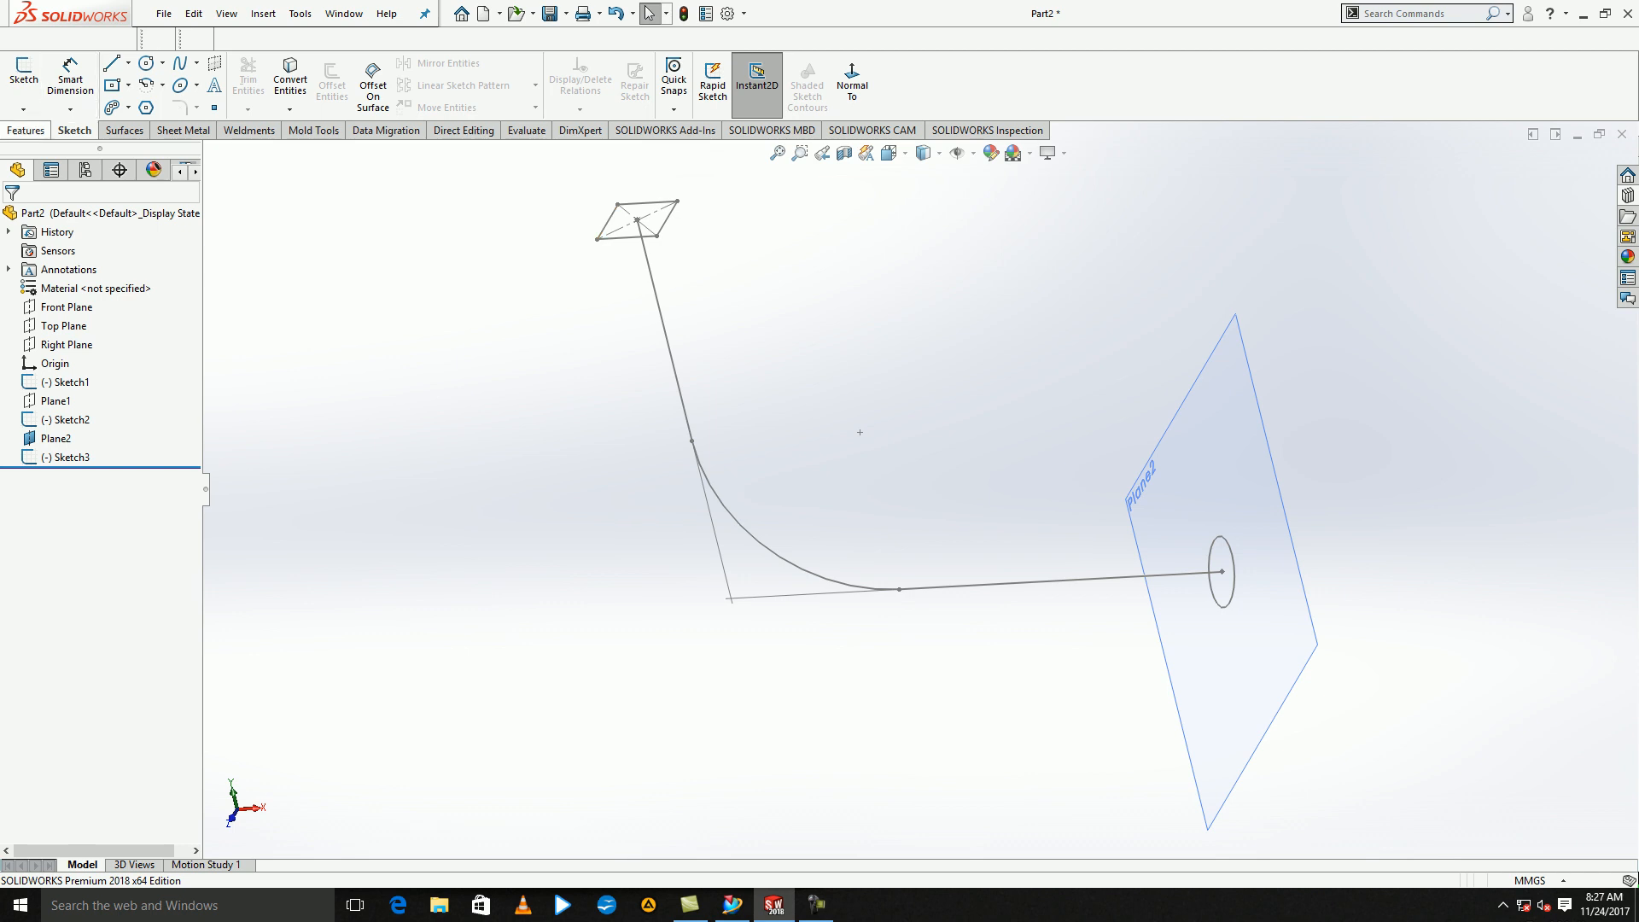
{"action": "left_click", "coordinate": [26, 130]}
{"action": "left_click", "coordinate": [171, 63]}
{"action": "left_click", "coordinate": [645, 231]}
{"action": "left_click", "coordinate": [653, 285]}
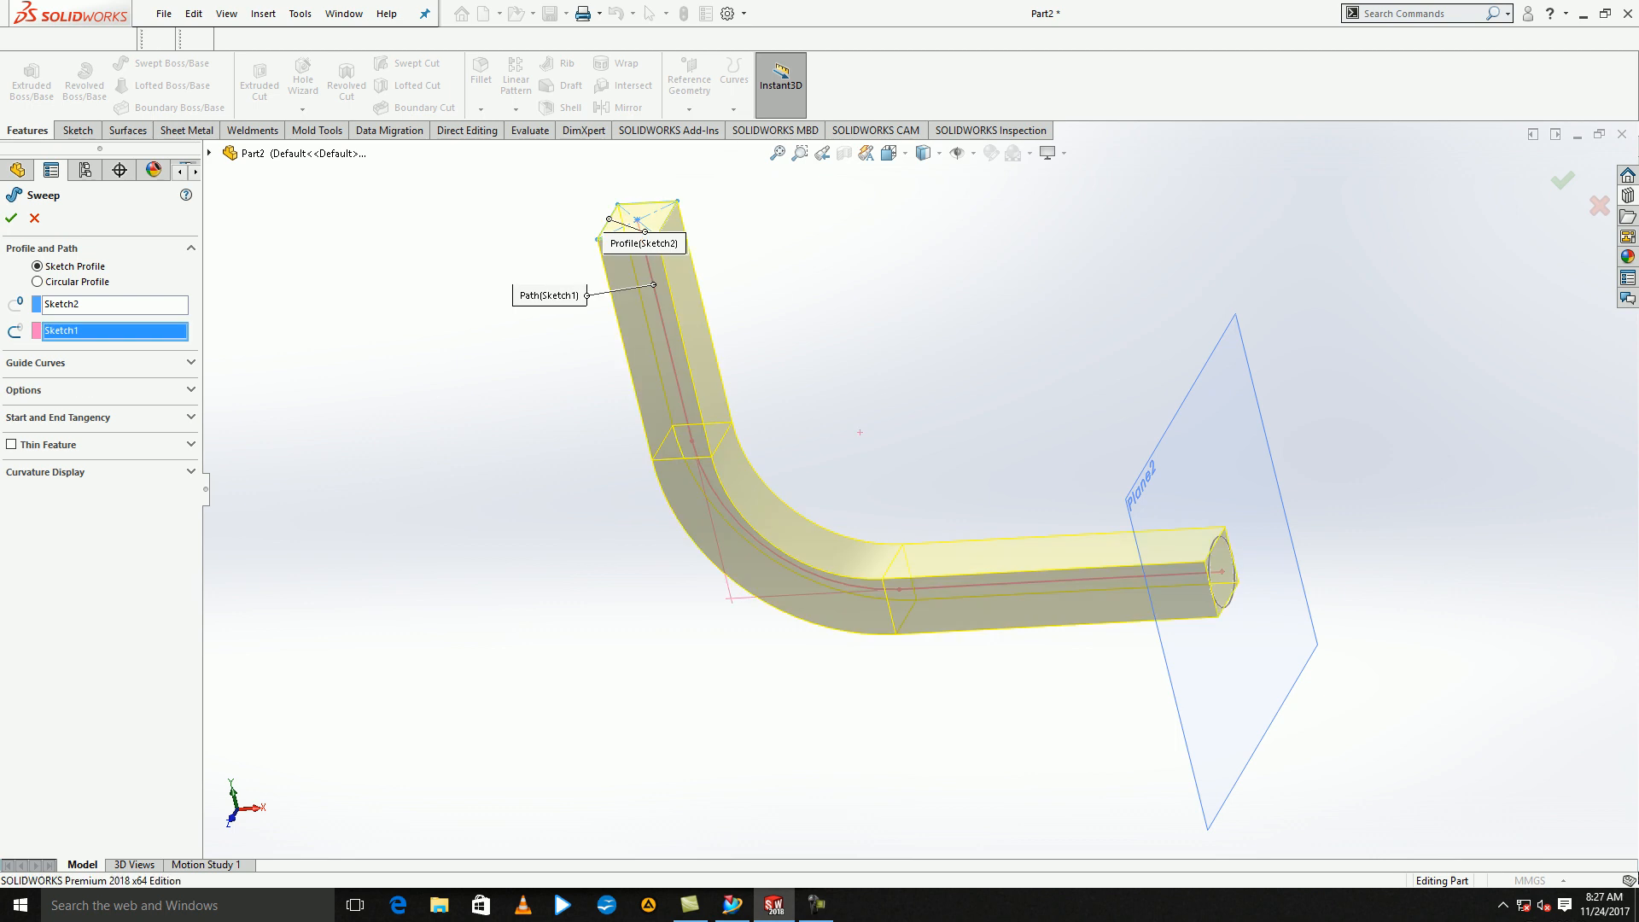
{"action": "key", "text": "Escape"}
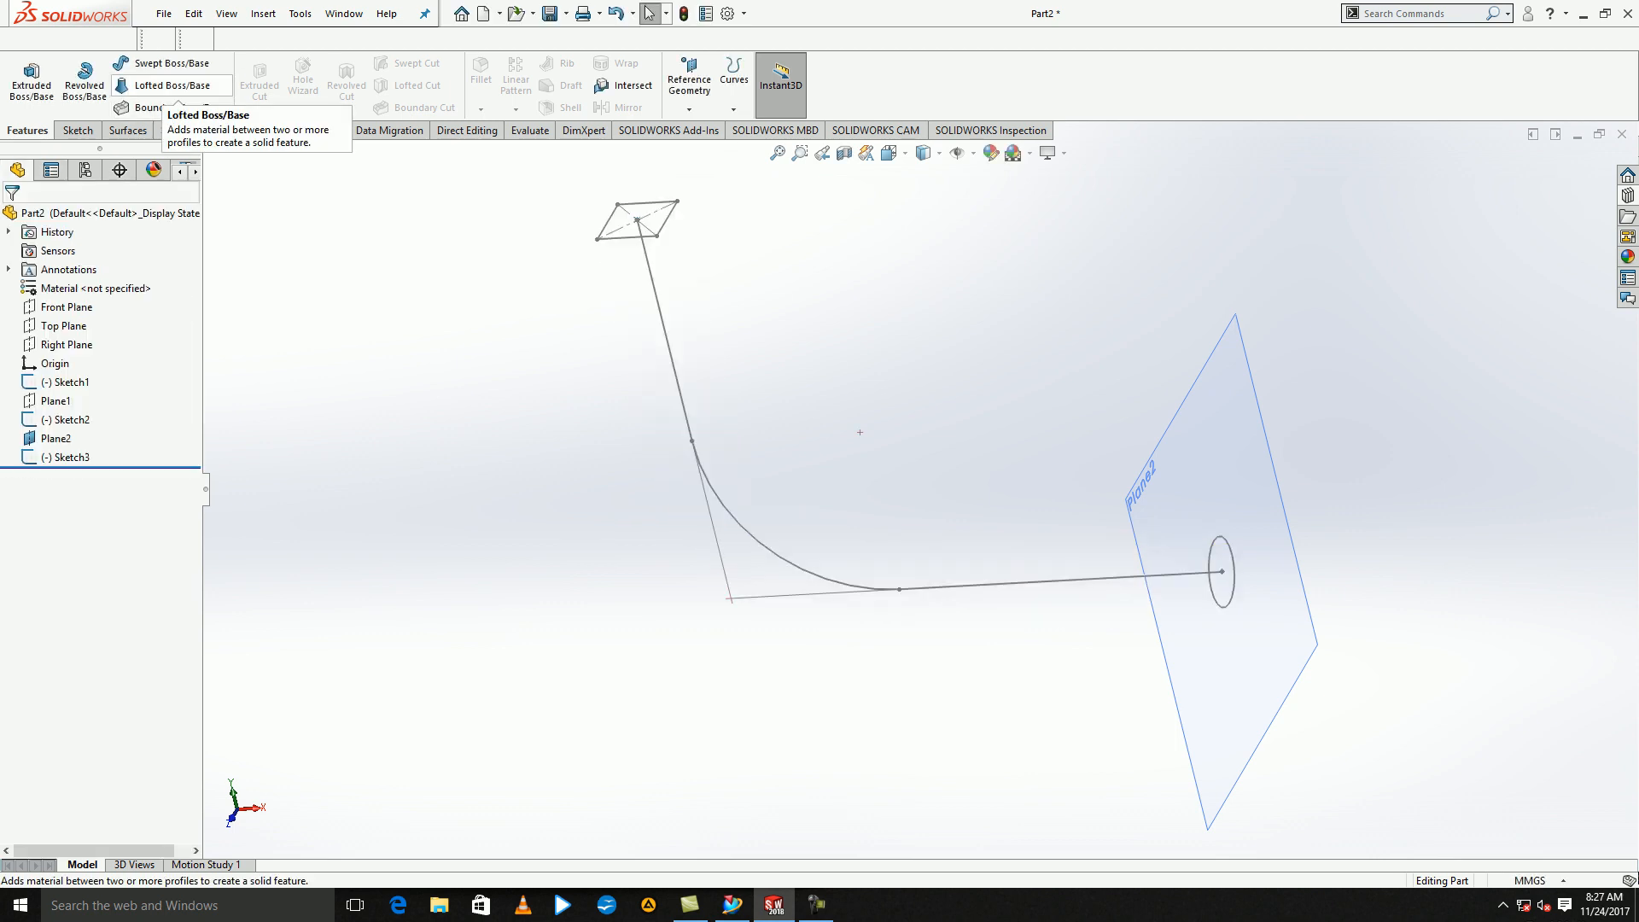
- Set up a boss loft from the rectangle profile to the circle profile with the filleted L sketch as its centerline
{"action": "left_click", "coordinate": [162, 85]}
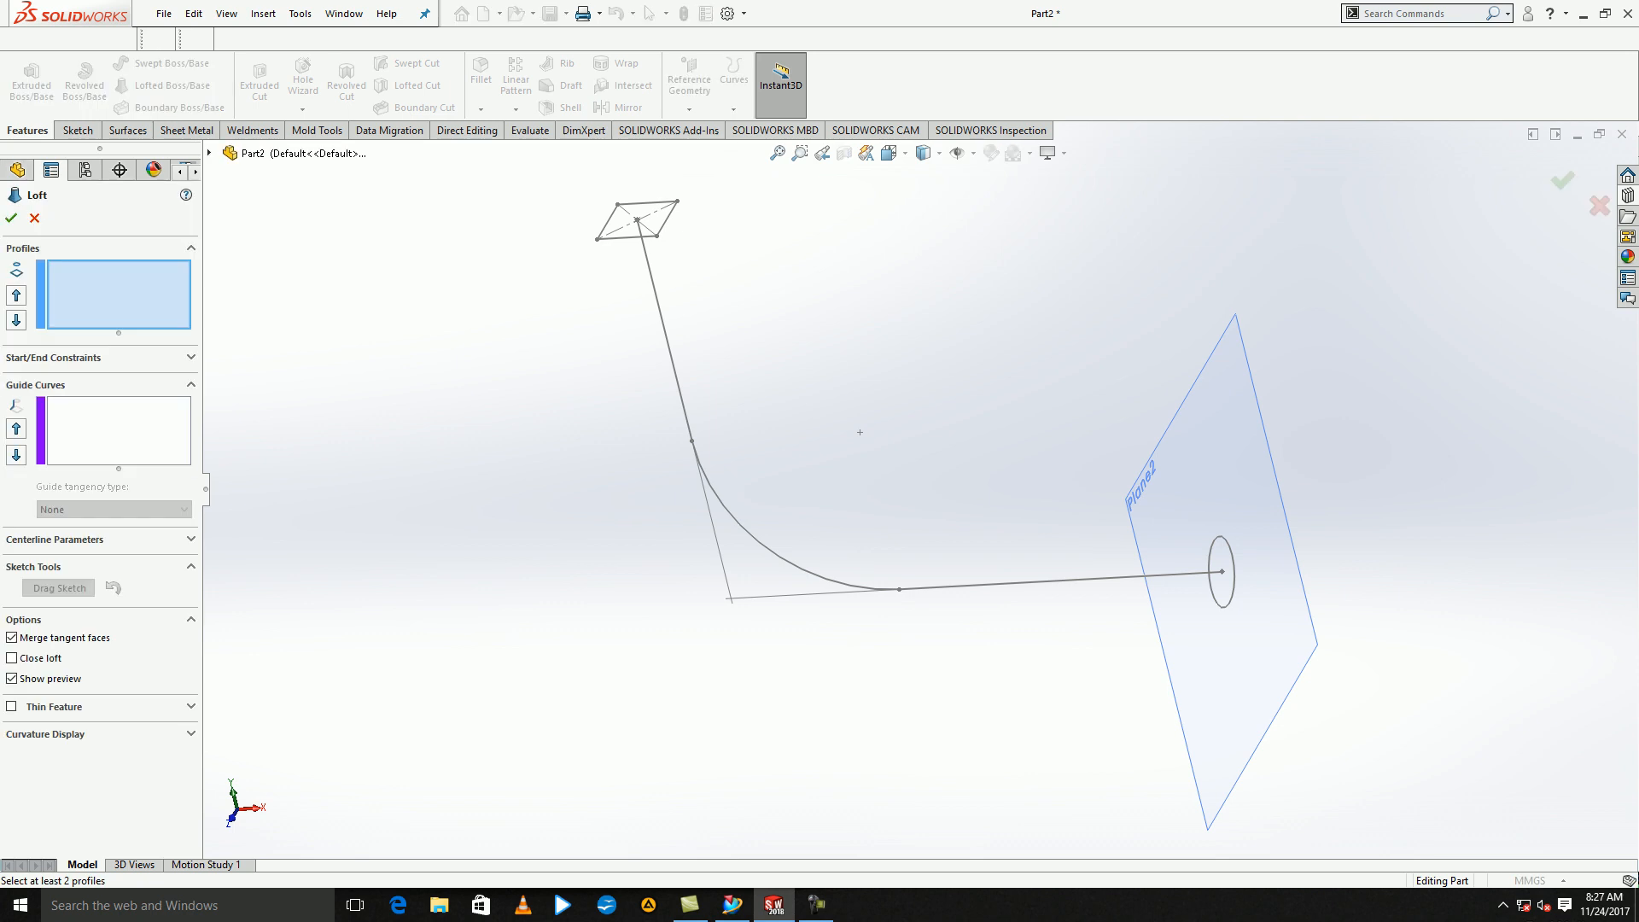
{"action": "left_click", "coordinate": [667, 220]}
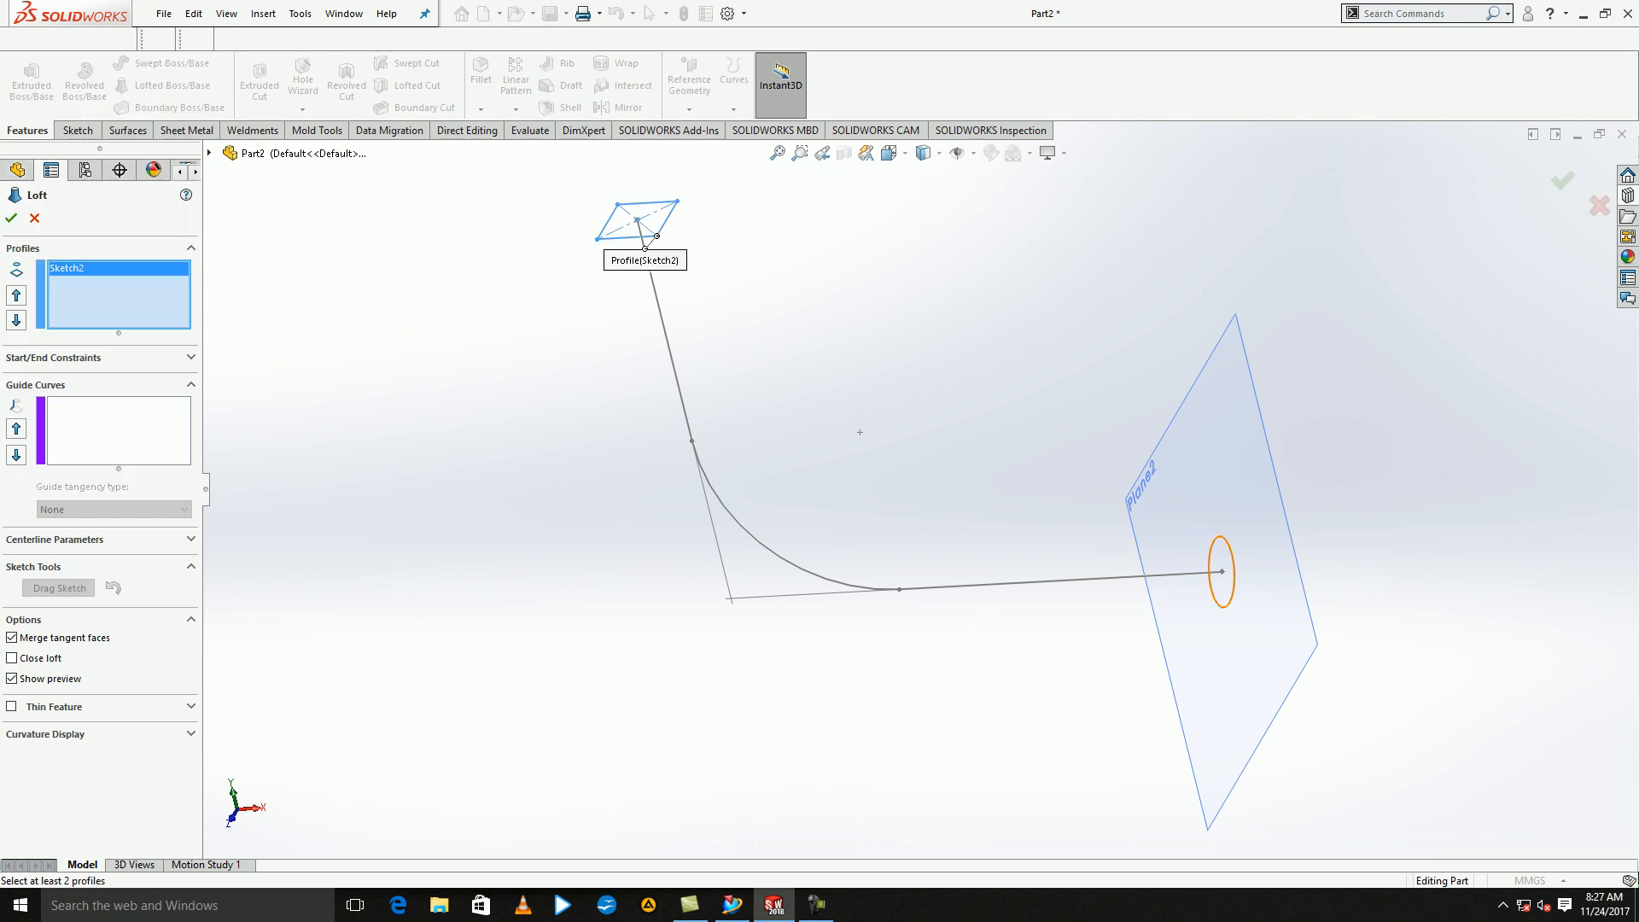
{"action": "left_click", "coordinate": [1216, 538]}
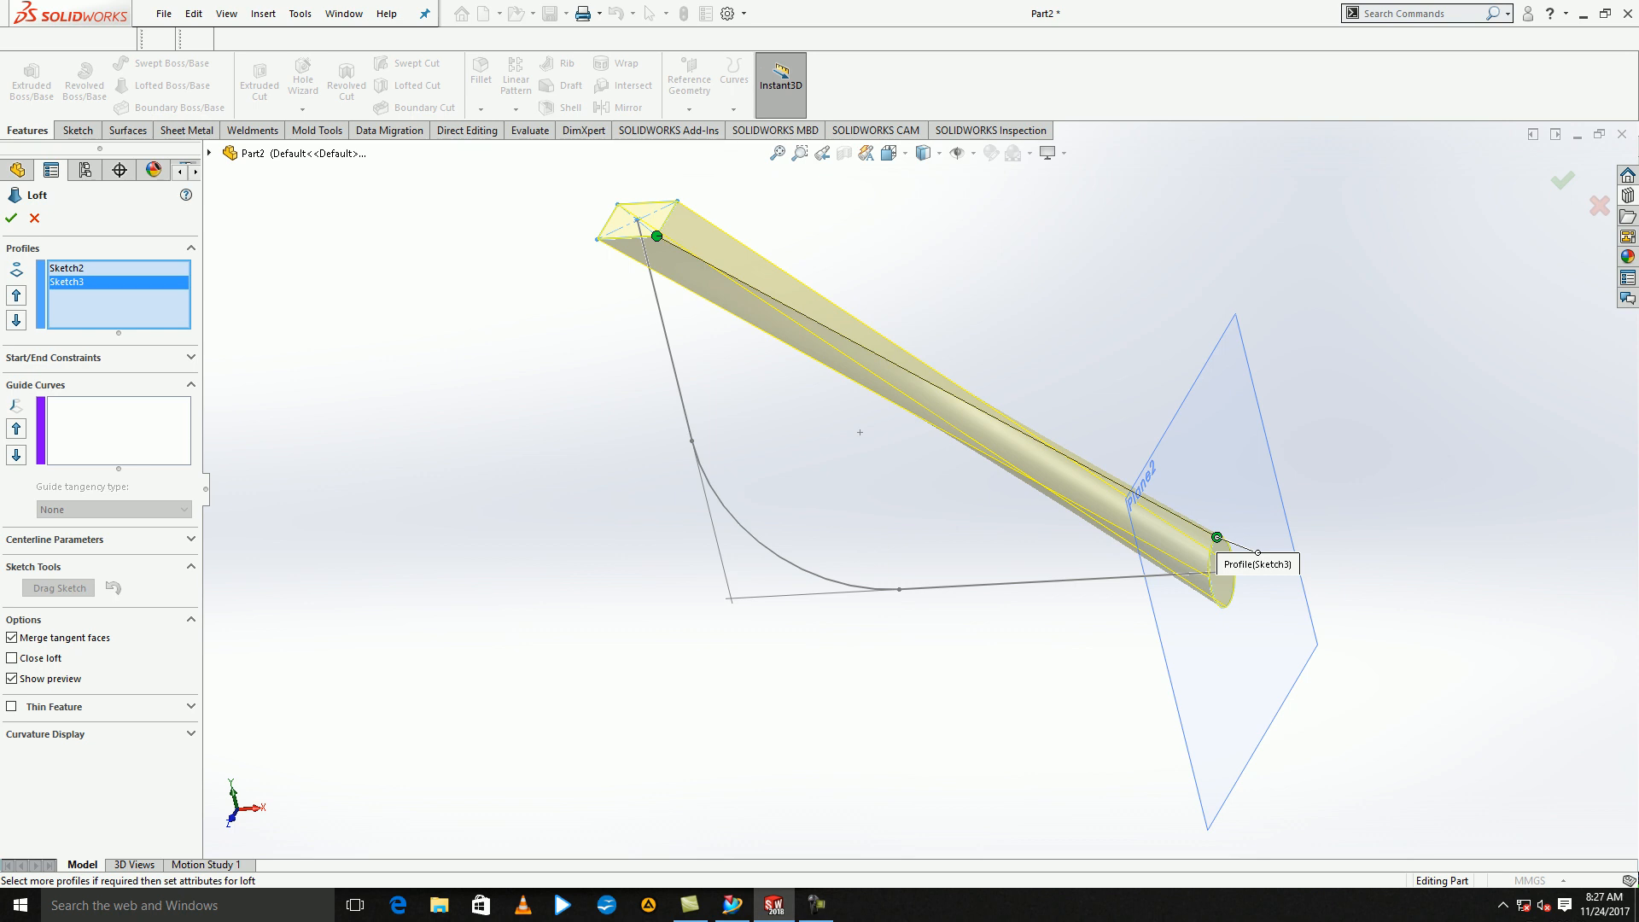
{"action": "left_click", "coordinate": [190, 538]}
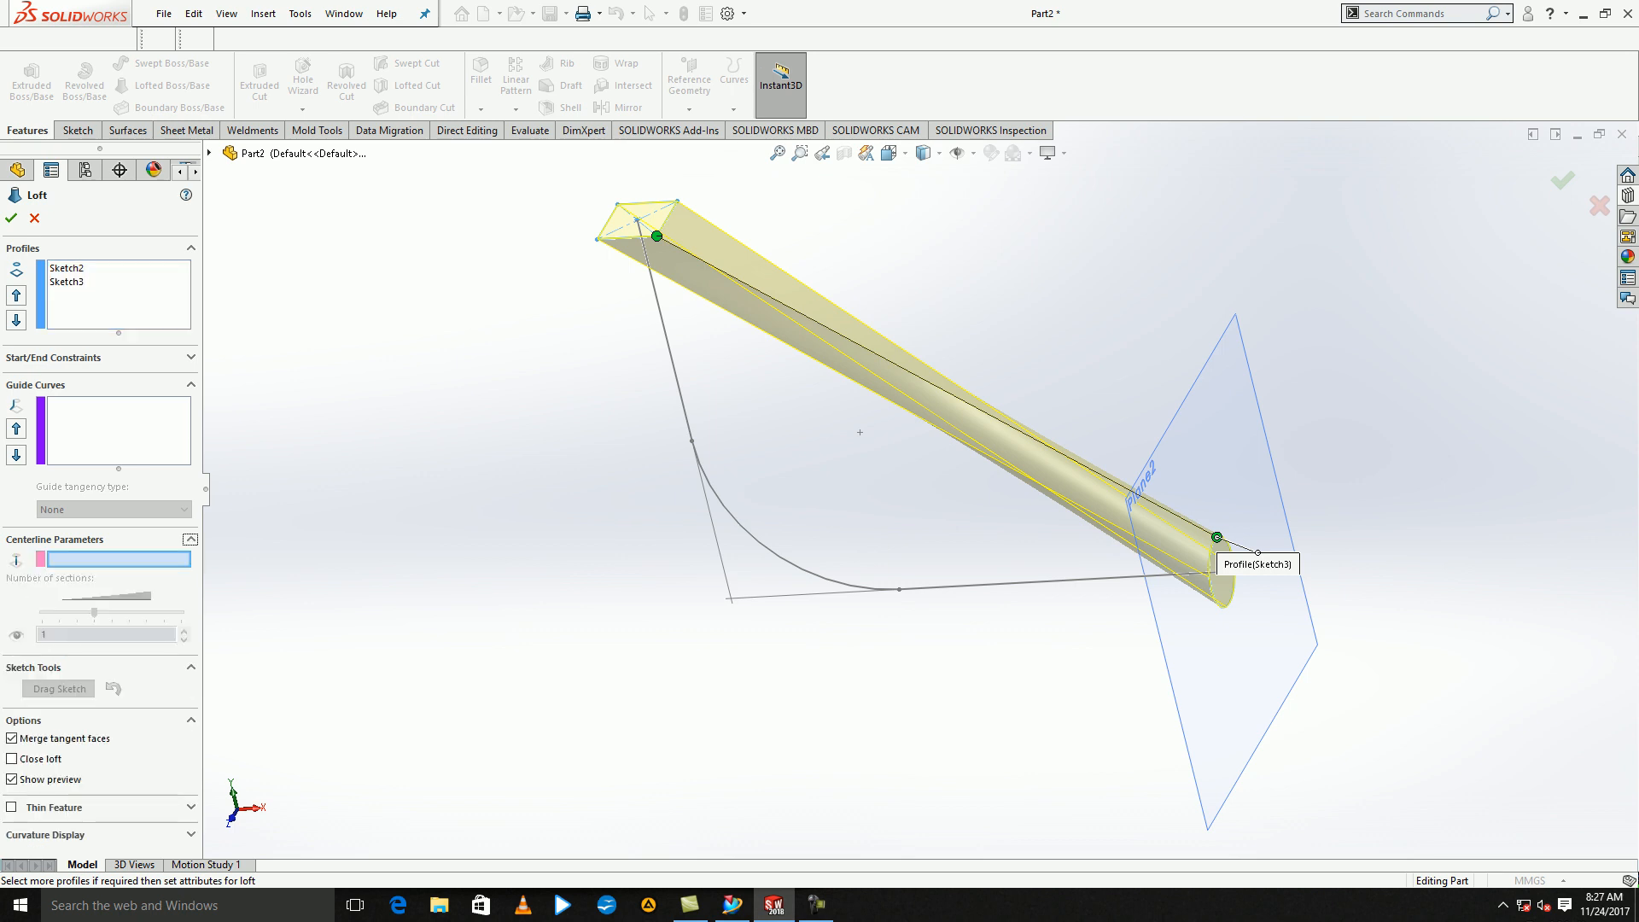
{"action": "left_click", "coordinate": [674, 372]}
{"action": "middle_click_drag", "start_coordinate": [674, 372], "coordinate": [598, 396]}
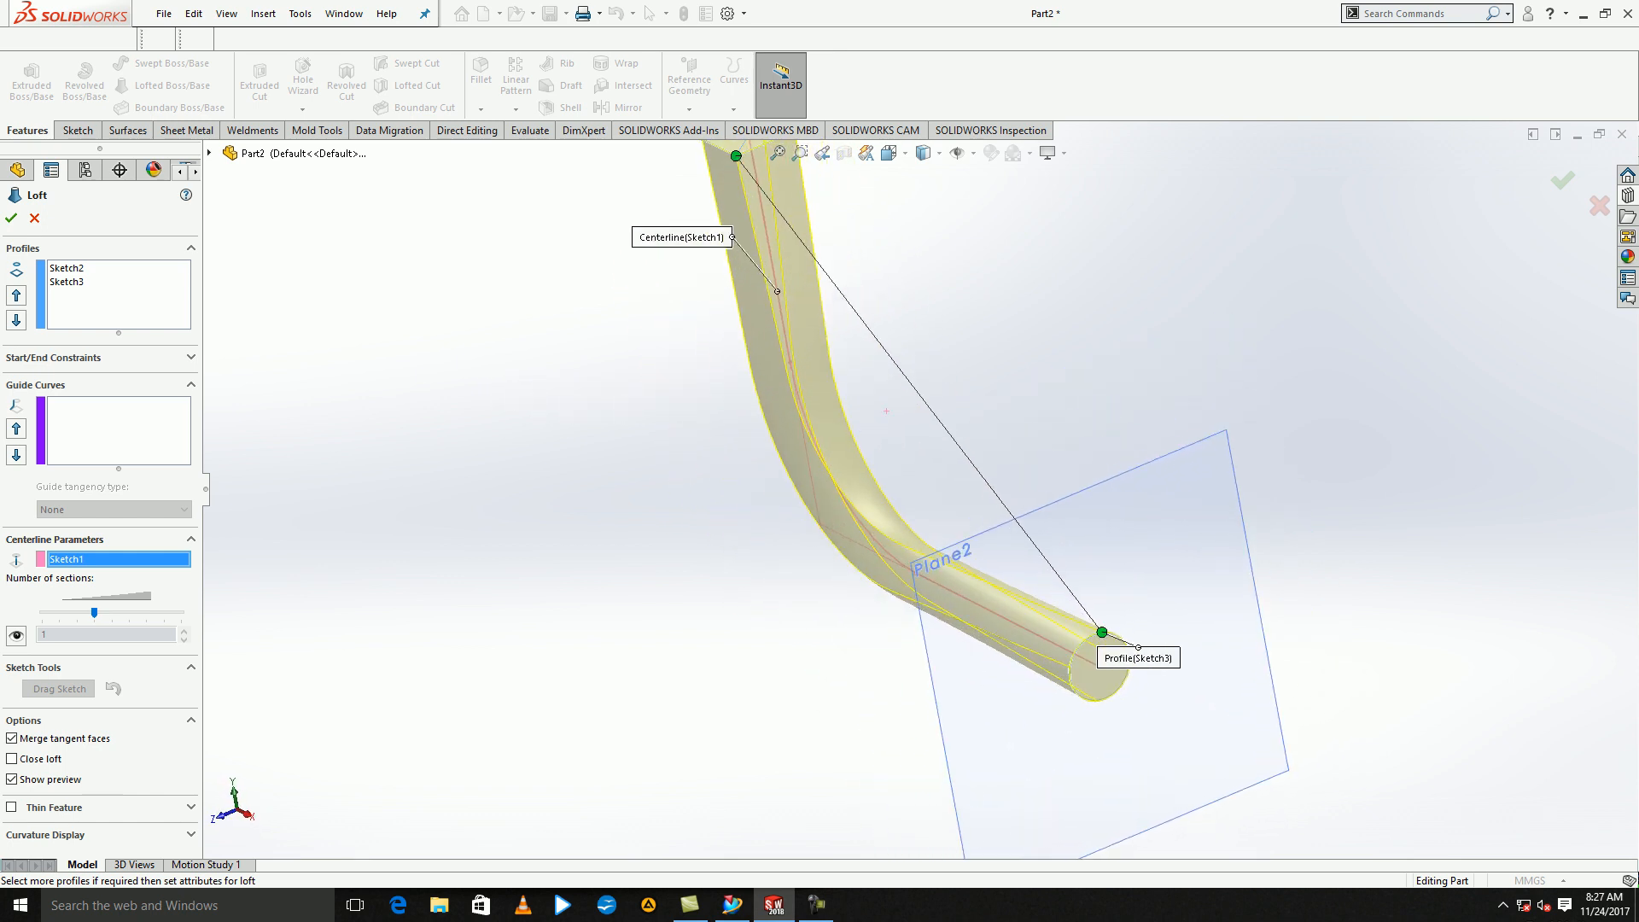
- Shift the loft connector along the circle to line up with the rectangle's corner and straighten the edges, and complete the loft
{"action": "left_click_drag", "start_coordinate": [1101, 633], "coordinate": [1072, 658]}
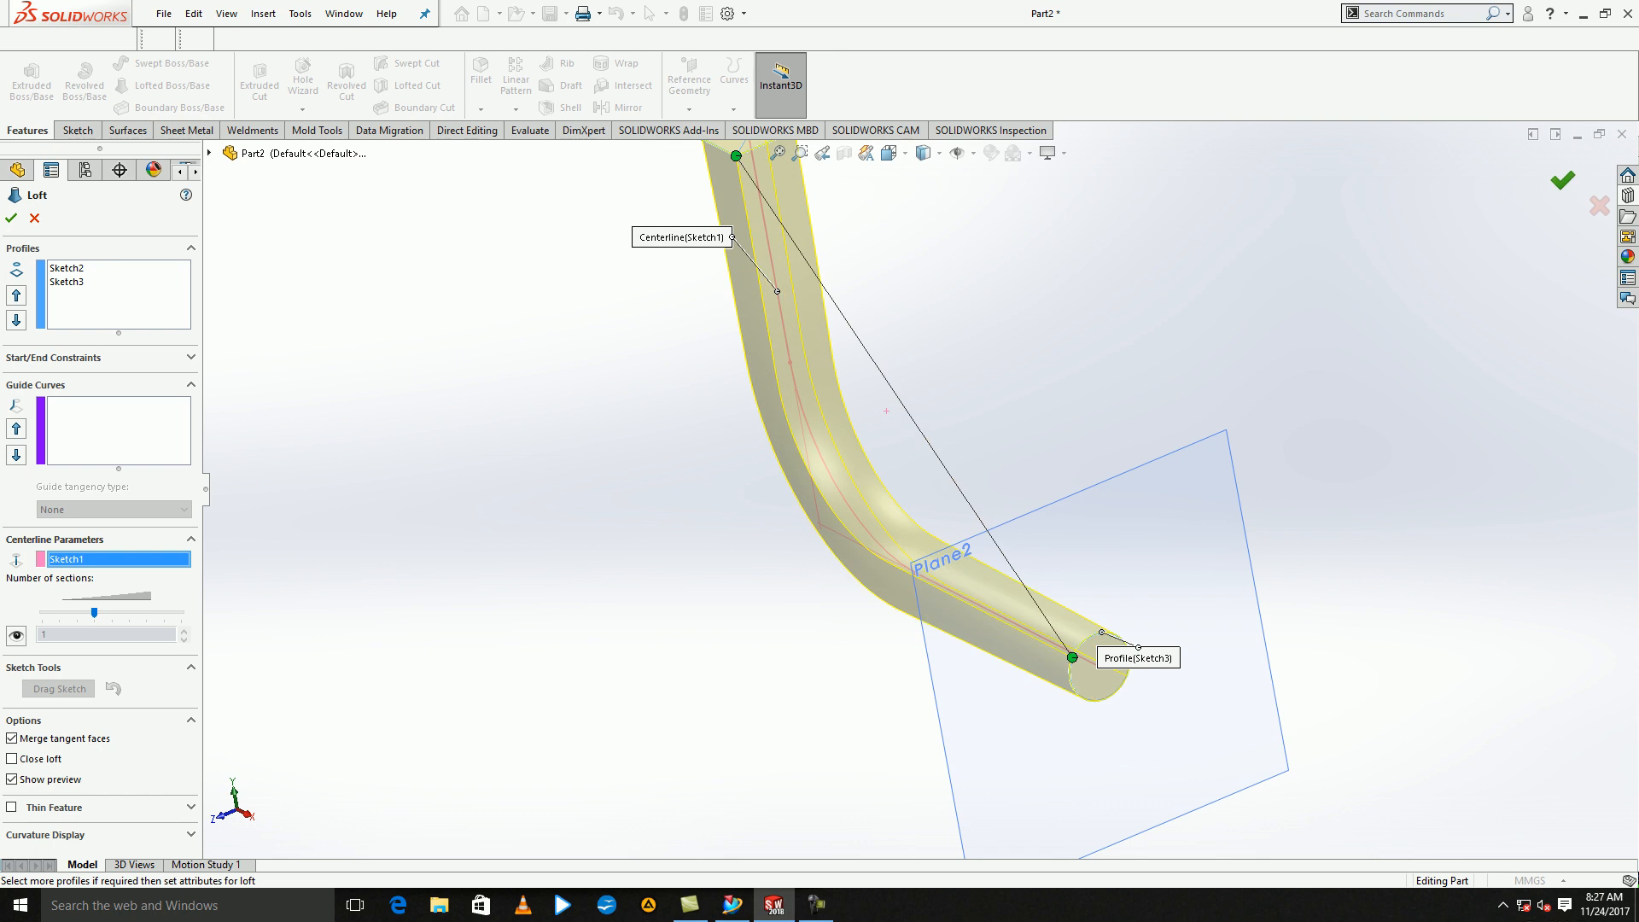
{"action": "key", "text": "Return"}
{"action": "middle_click_drag", "start_coordinate": [768, 427], "coordinate": [811, 414]}
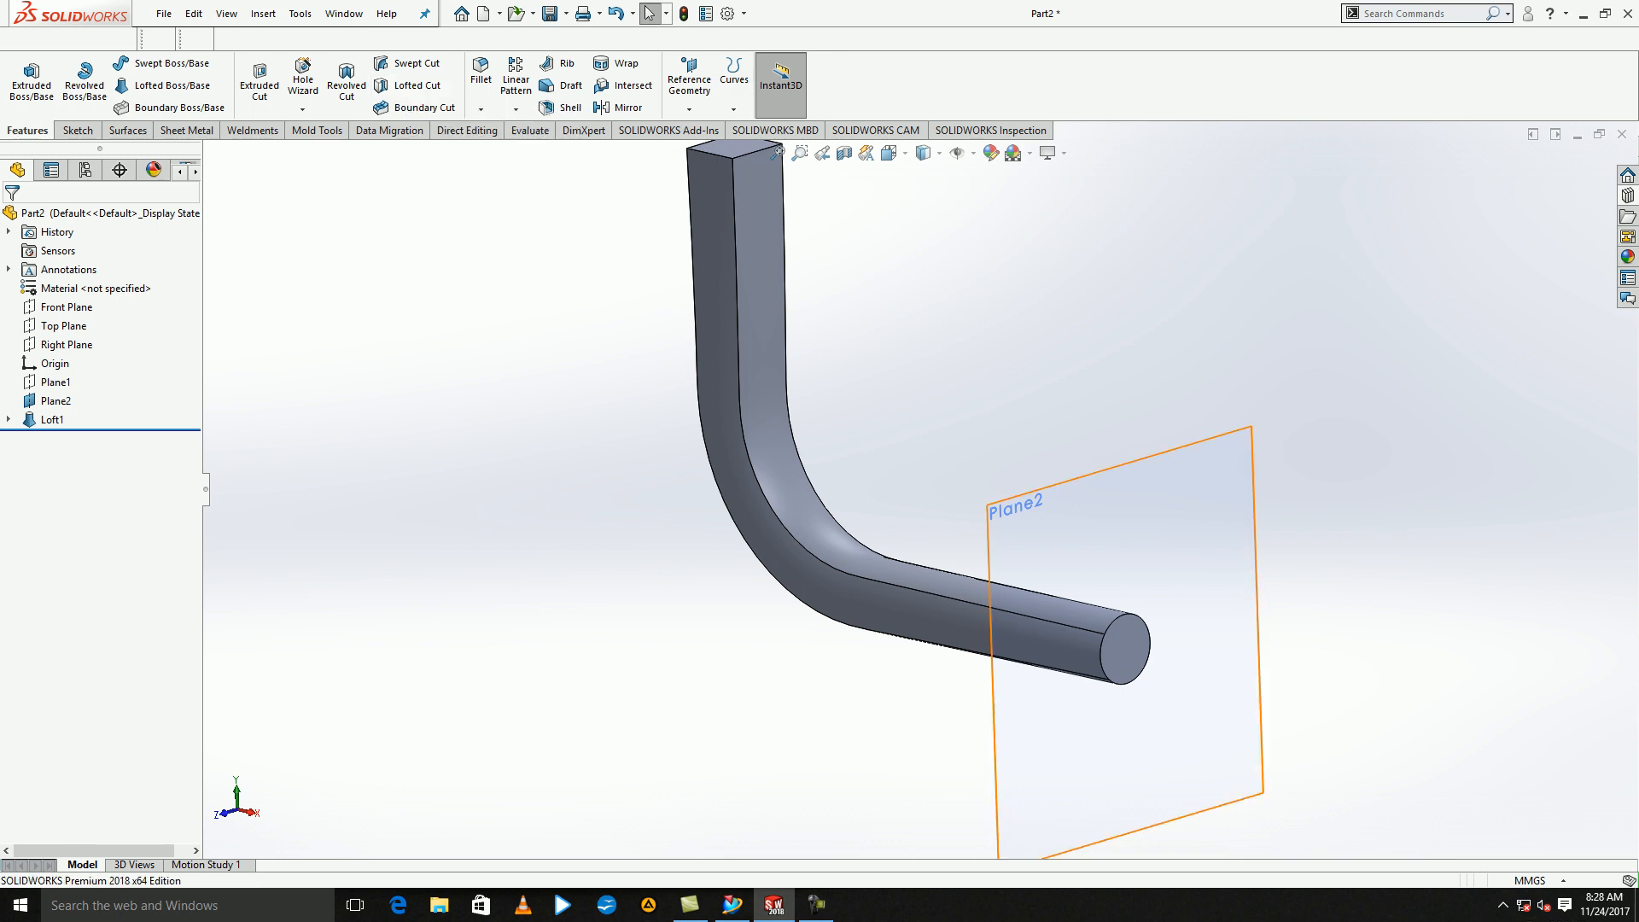
- Hide the plane at the circular end and fit the whole lofted part in the view
{"action": "left_click", "coordinate": [1246, 487]}
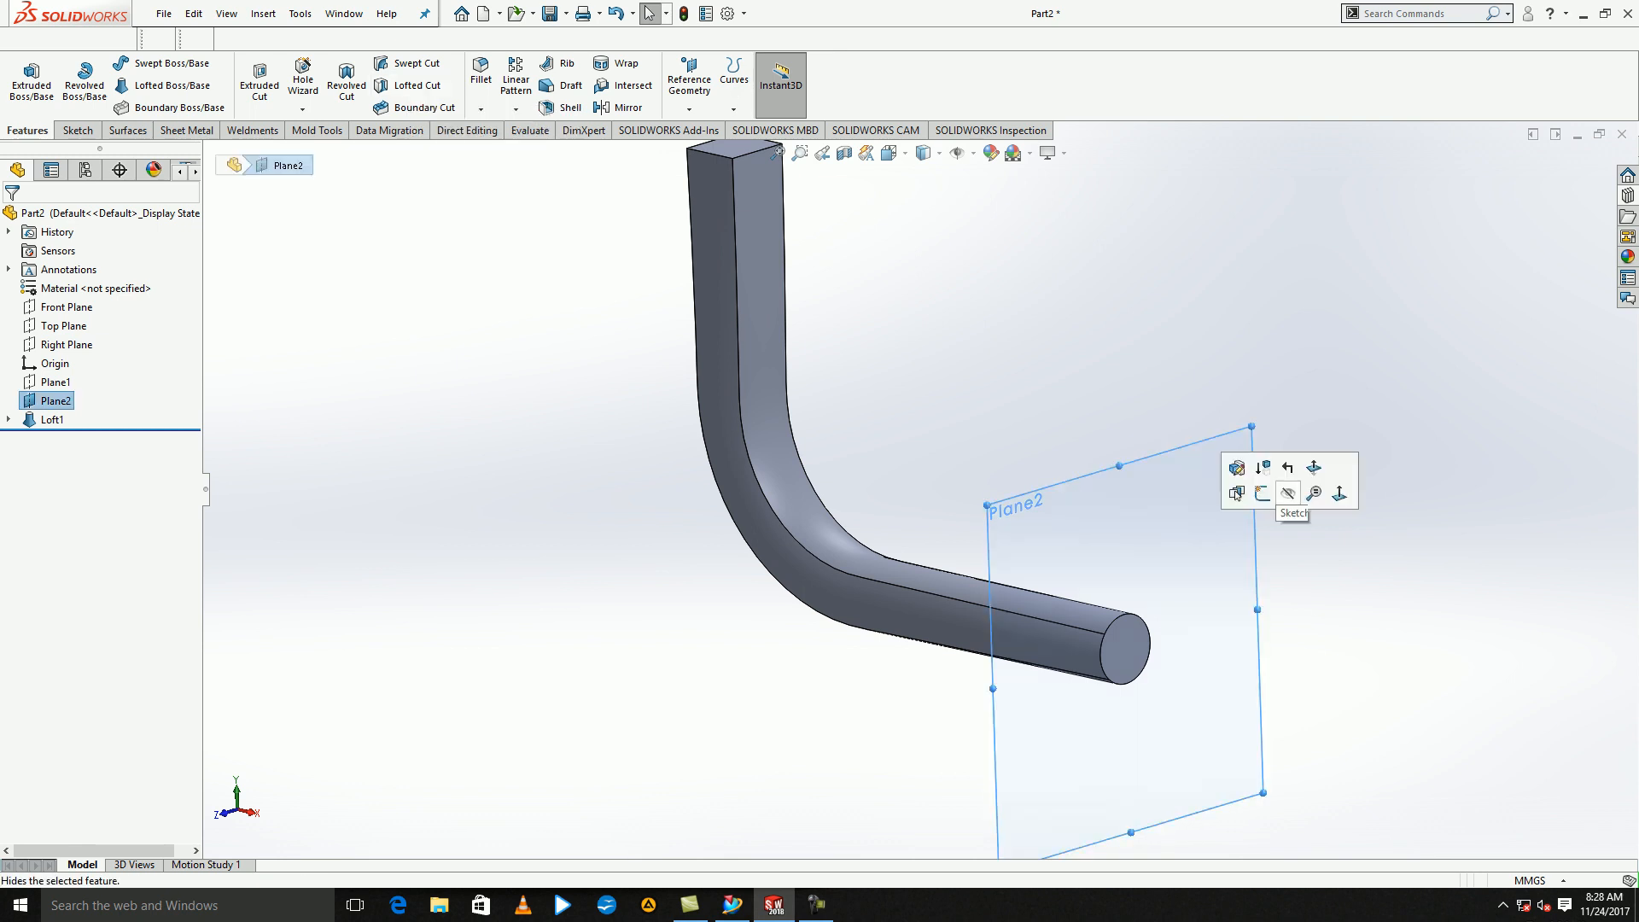
{"action": "left_click", "coordinate": [1289, 505]}
{"action": "left_click", "coordinate": [777, 152]}
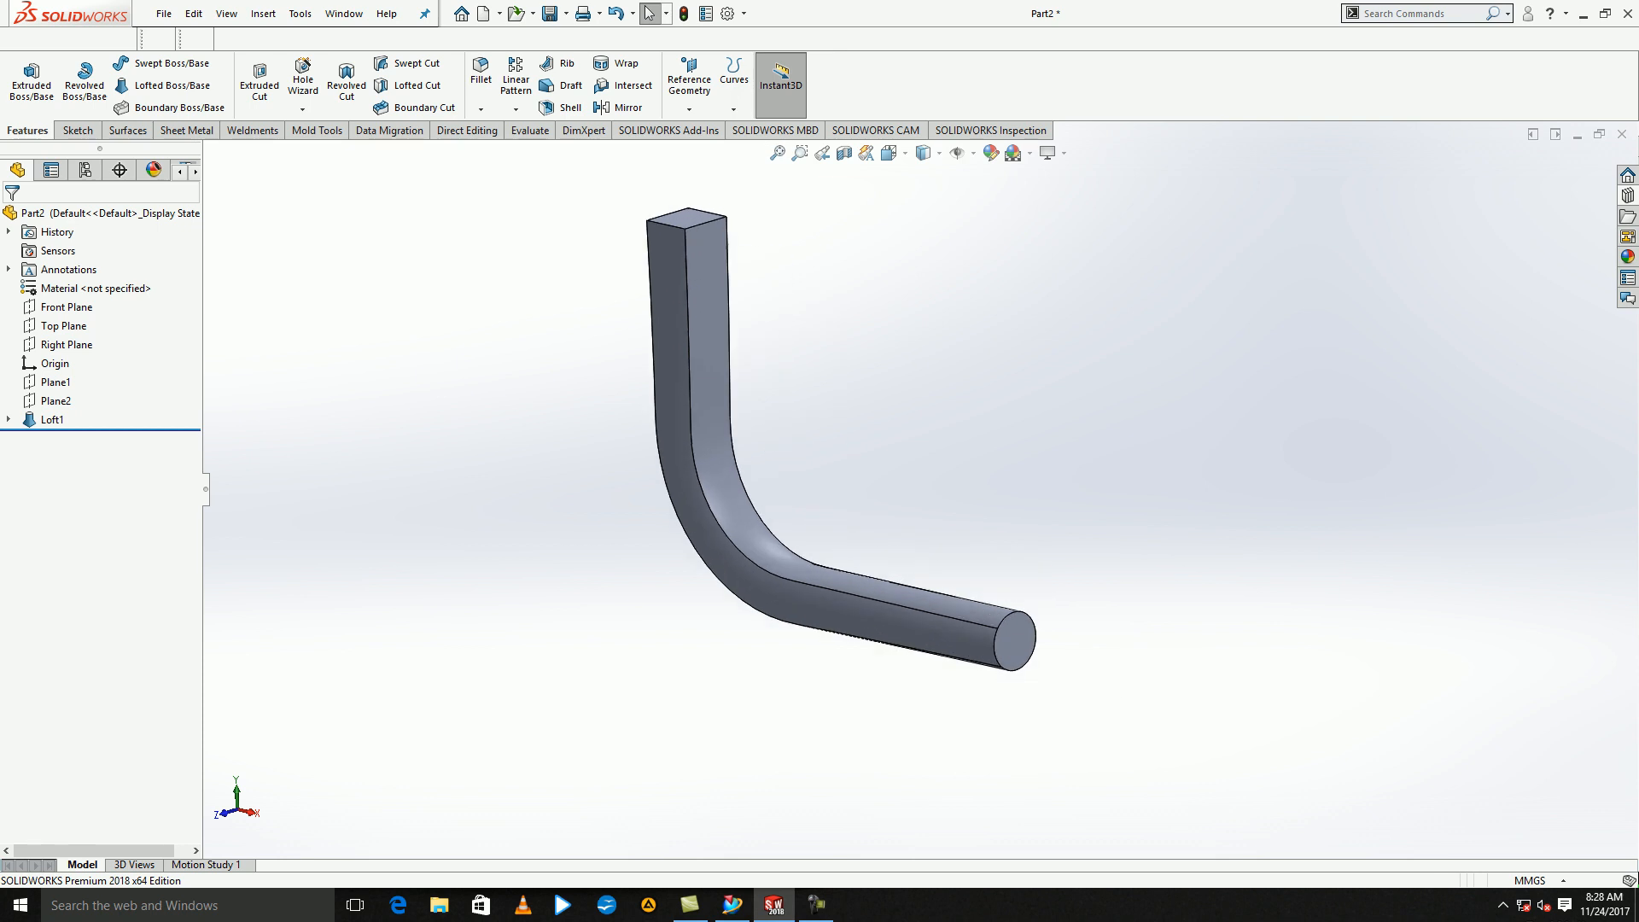
{"action": "left_click", "coordinate": [816, 904]}
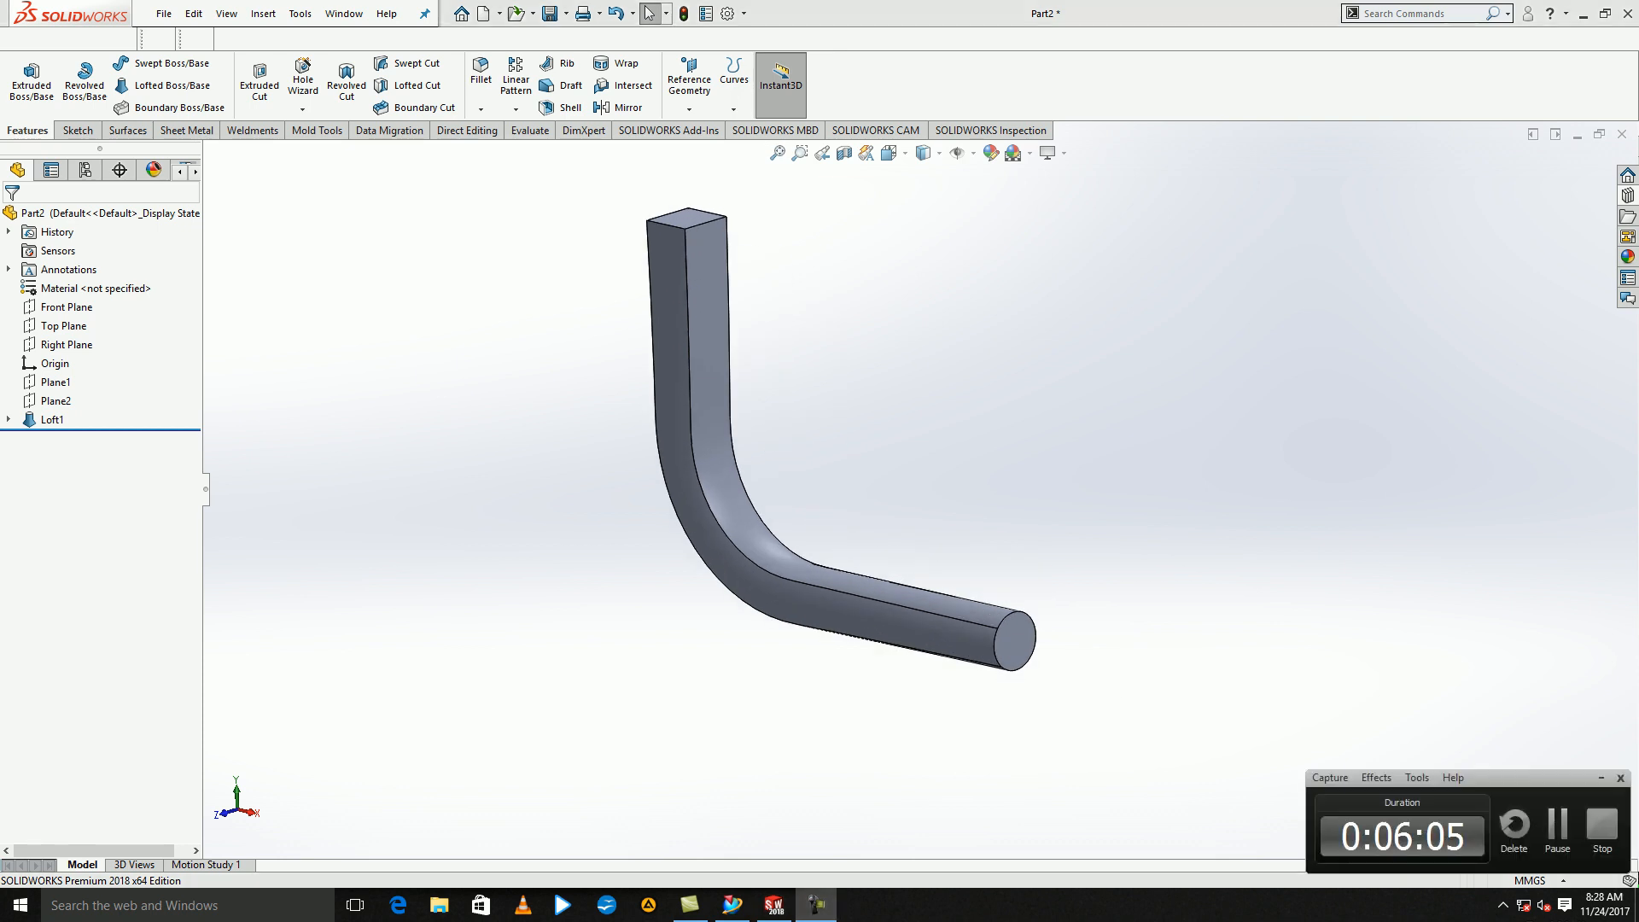